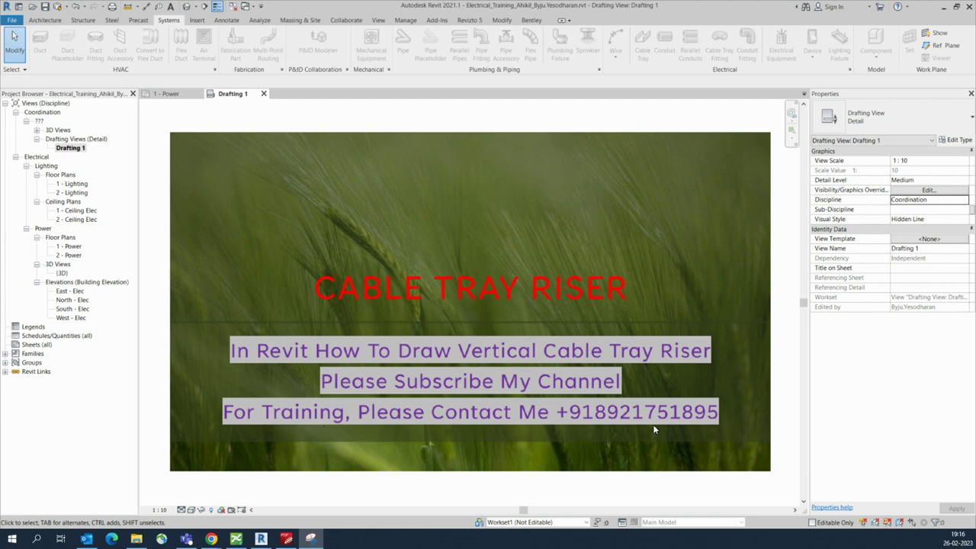
Step: Close the Drafting 1 view and check the transformer's properties in the 1 - Power floor plan
click(263, 94)
middle_drag(379, 310, 352, 316)
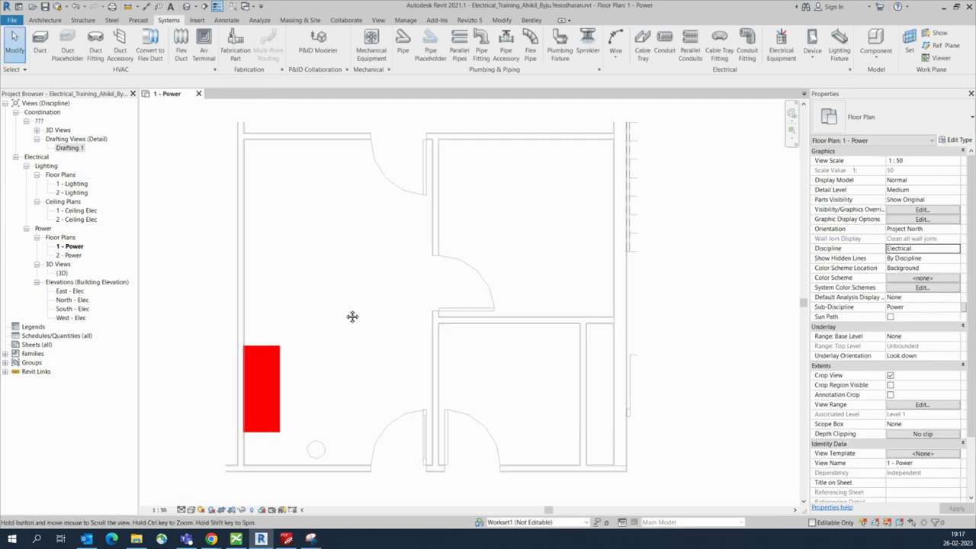
click(279, 403)
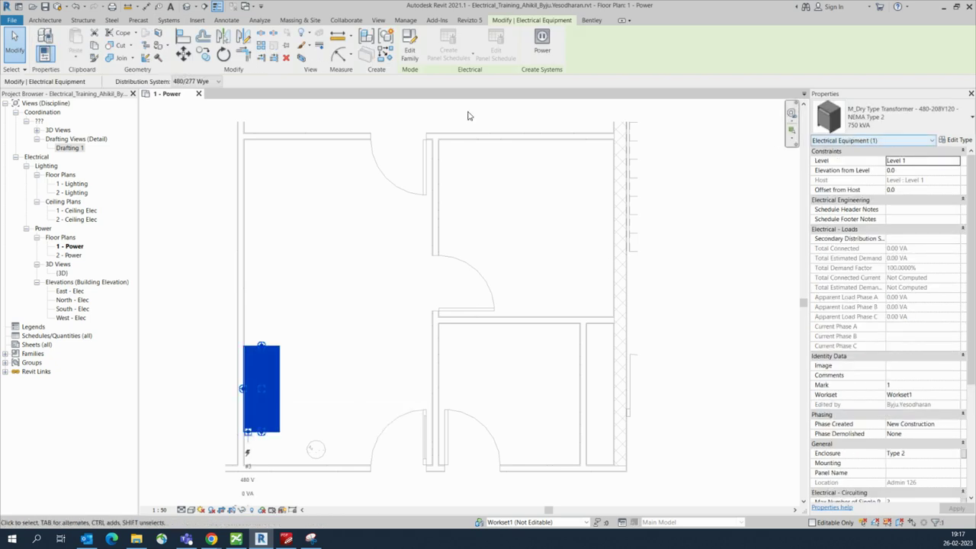
click(168, 20)
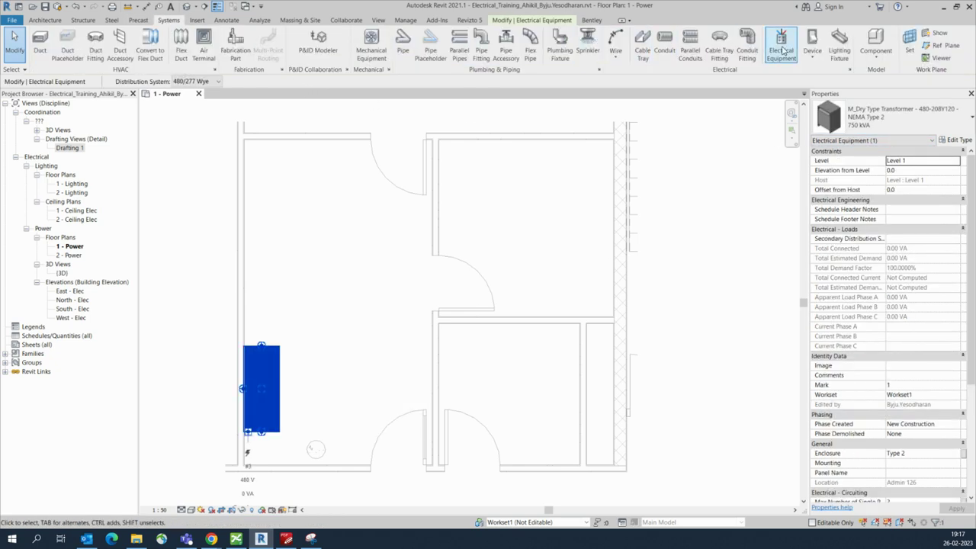
click(362, 351)
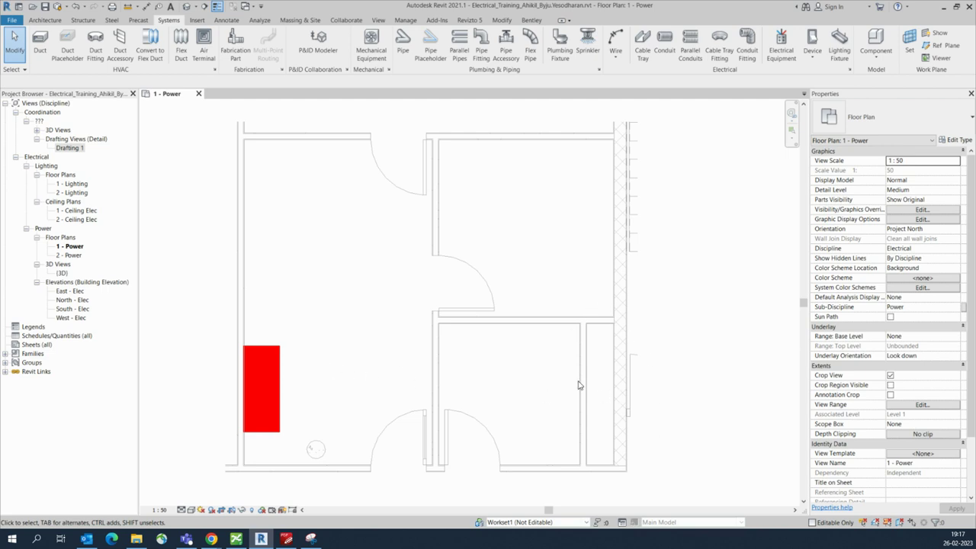
Step: Create a horizontal section running through the transformer and across the rooms, with a far clip offset of about 1850 mm
click(204, 7)
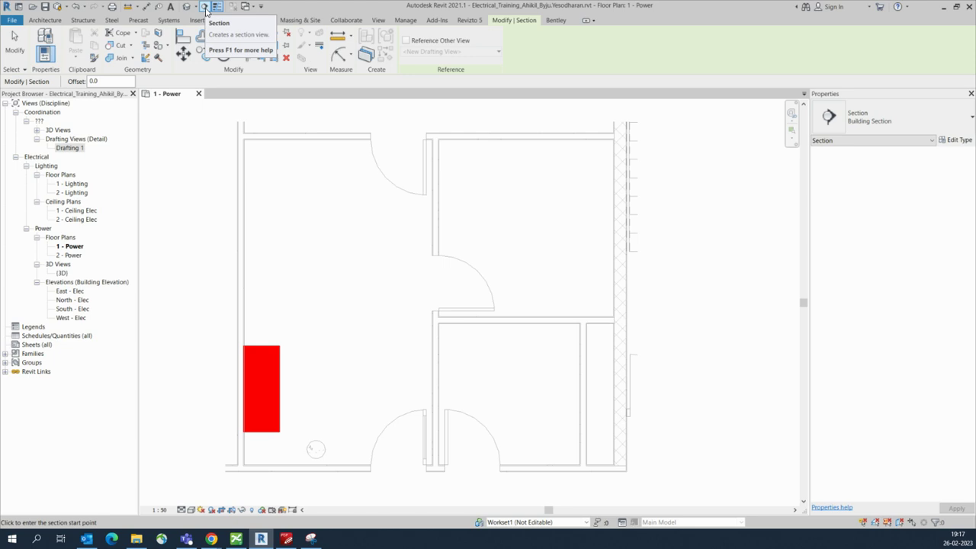
click(374, 21)
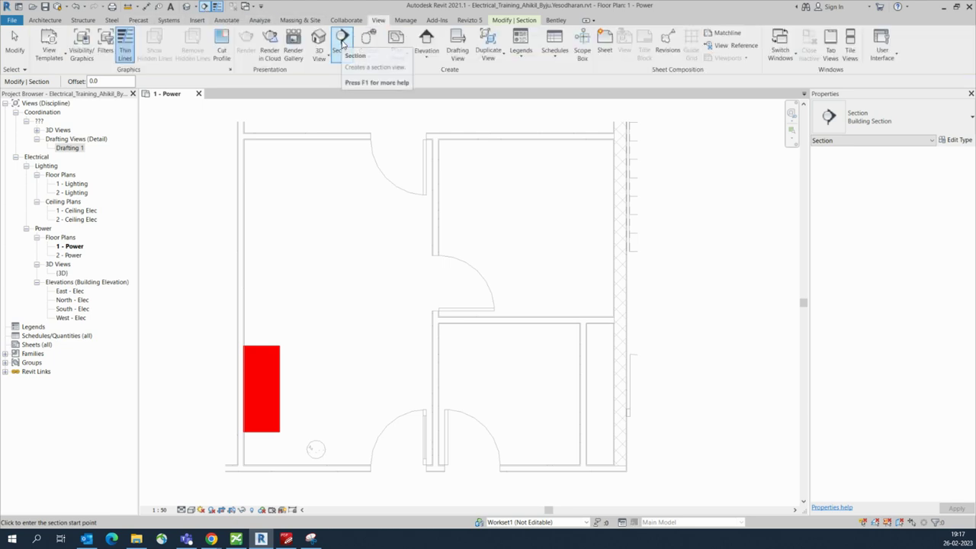
click(214, 401)
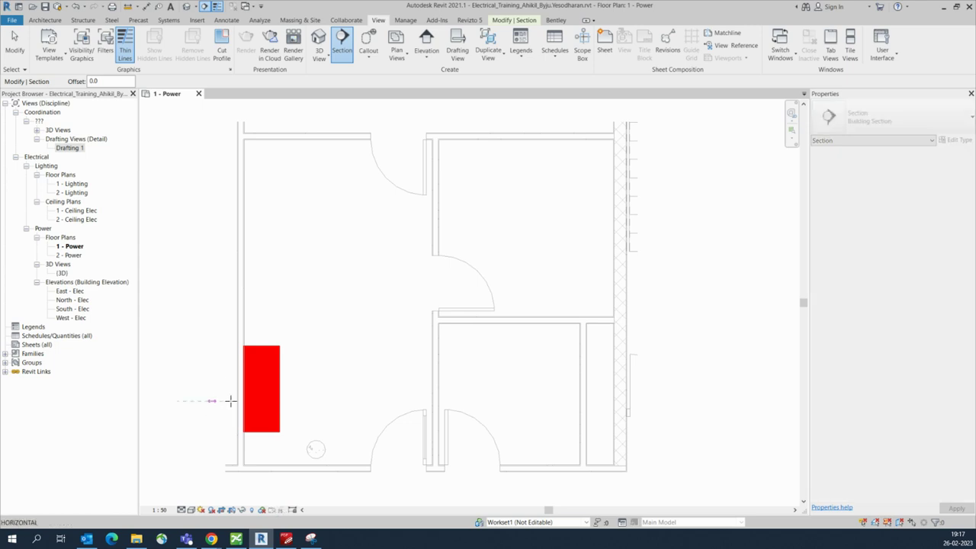
click(668, 401)
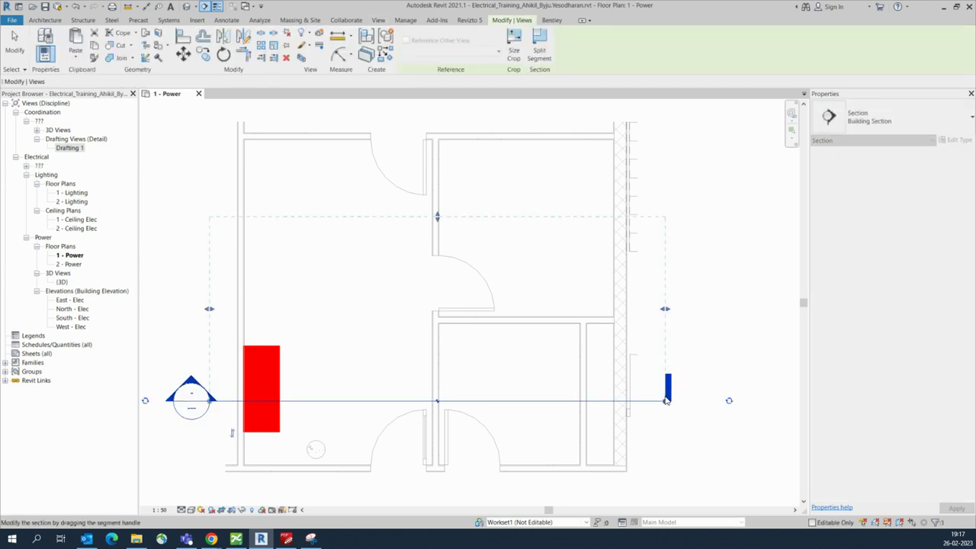
drag(437, 216, 437, 290)
Step: Open the new section's view and examine the floor levels from the entry level up to the parapet
right_click(515, 404)
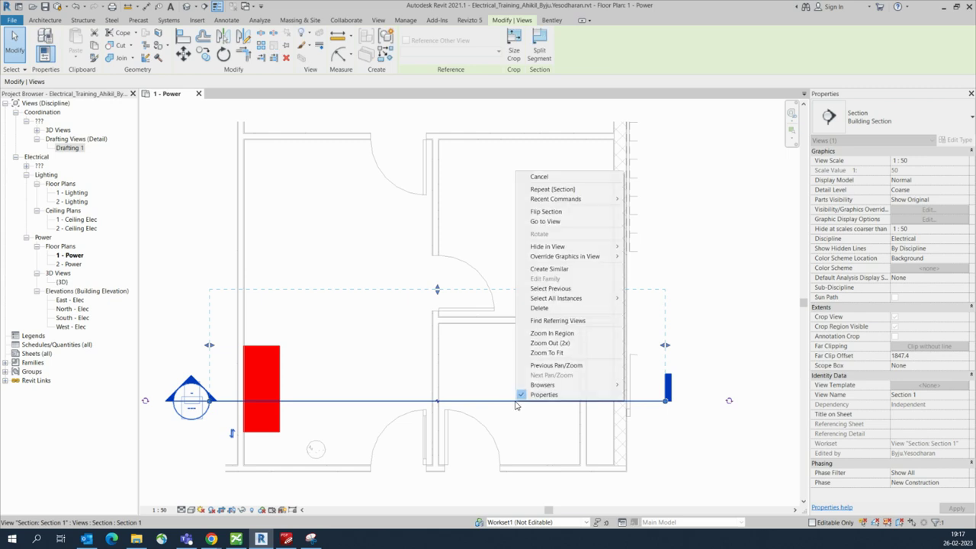
click(543, 221)
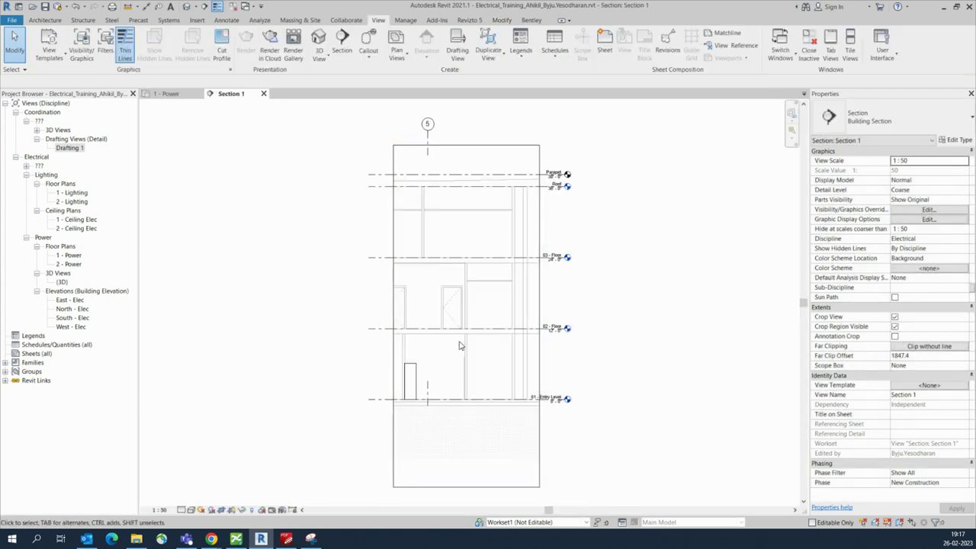
middle_drag(462, 345, 453, 315)
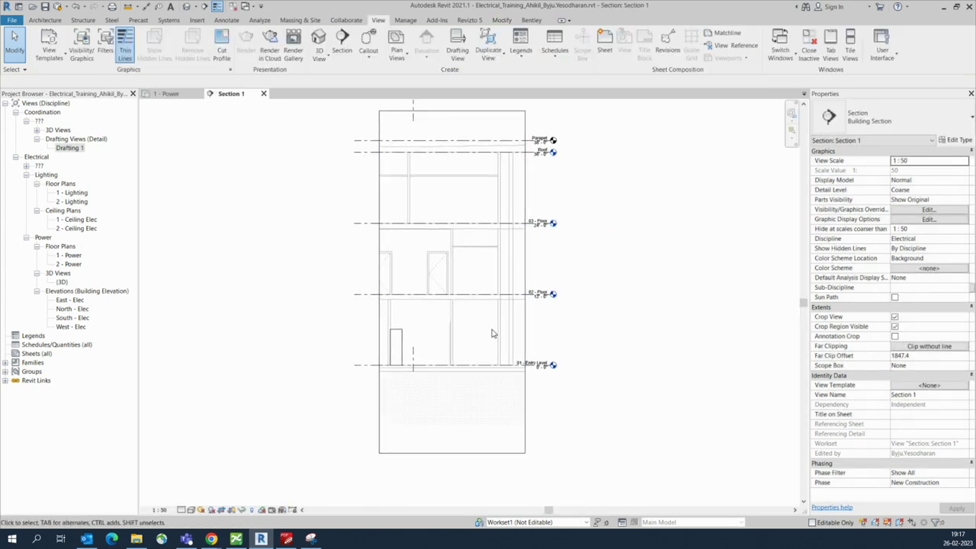
scroll(400, 335, up, 4)
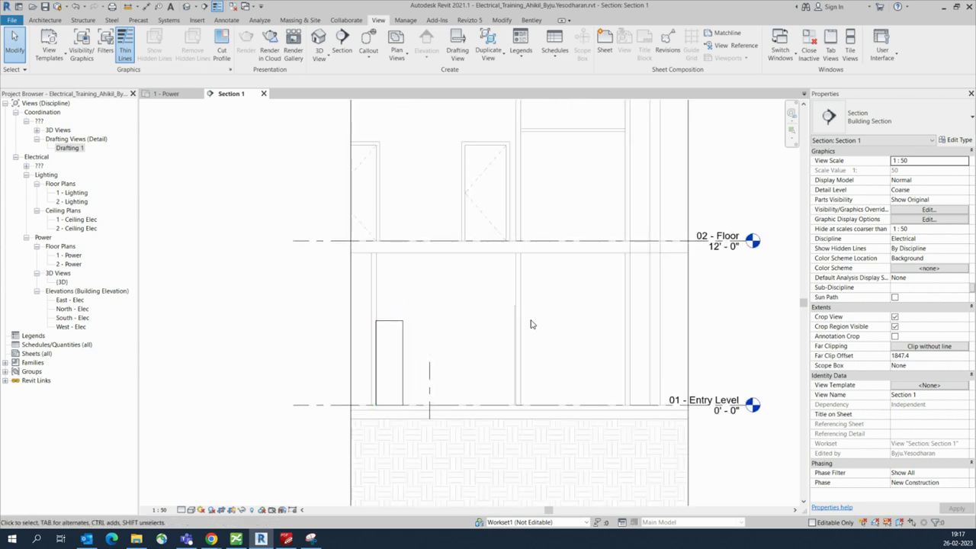
scroll(634, 331, down, 1)
middle_drag(641, 336, 598, 435)
middle_drag(595, 303, 585, 381)
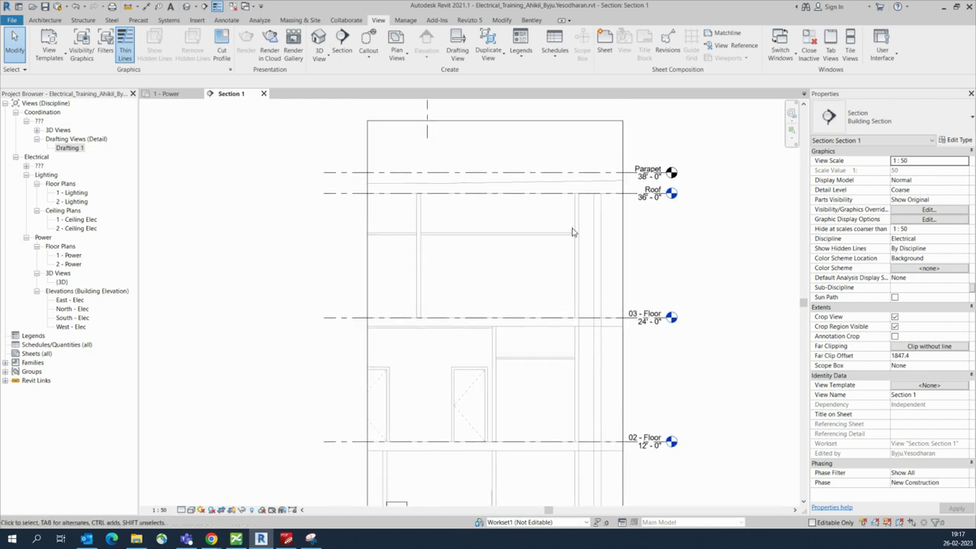
scroll(488, 301, down, 3)
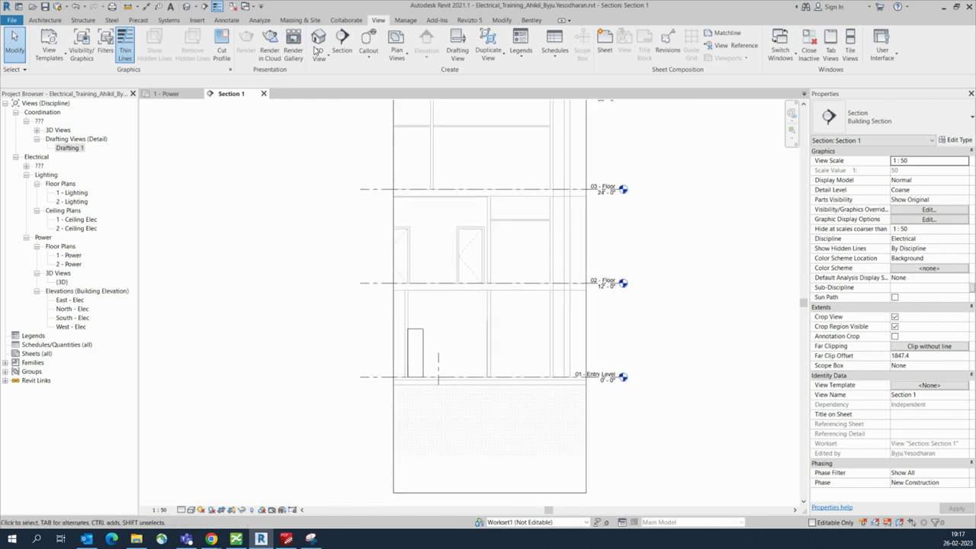
Step: Start the Cable Tray tool and tile the section and 1 - Power plan side by side, with both framed on the rooms
click(168, 20)
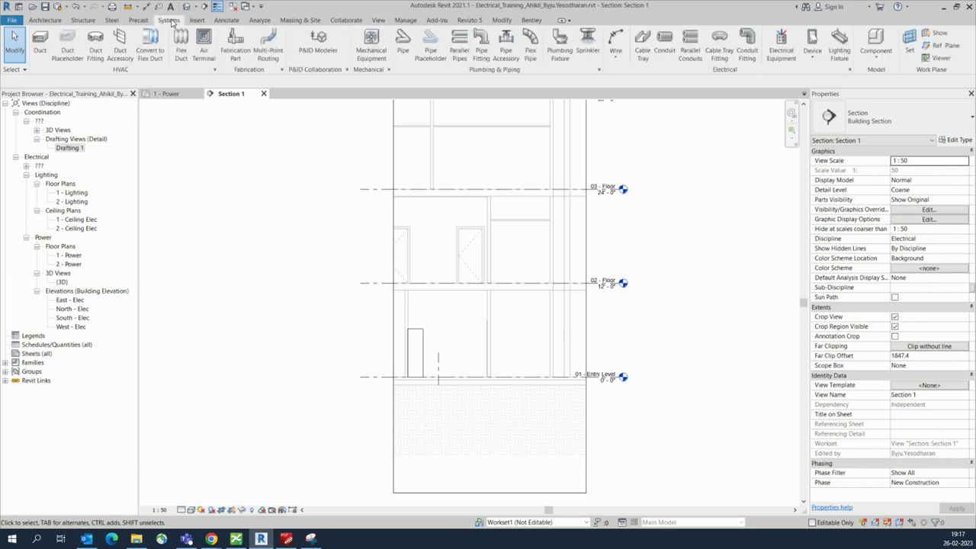
click(643, 46)
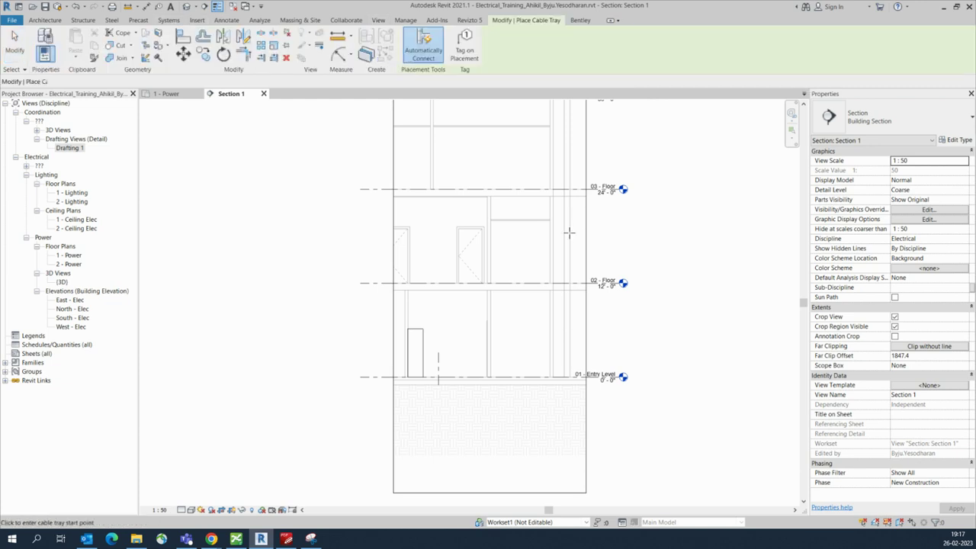
middle_drag(602, 328, 555, 333)
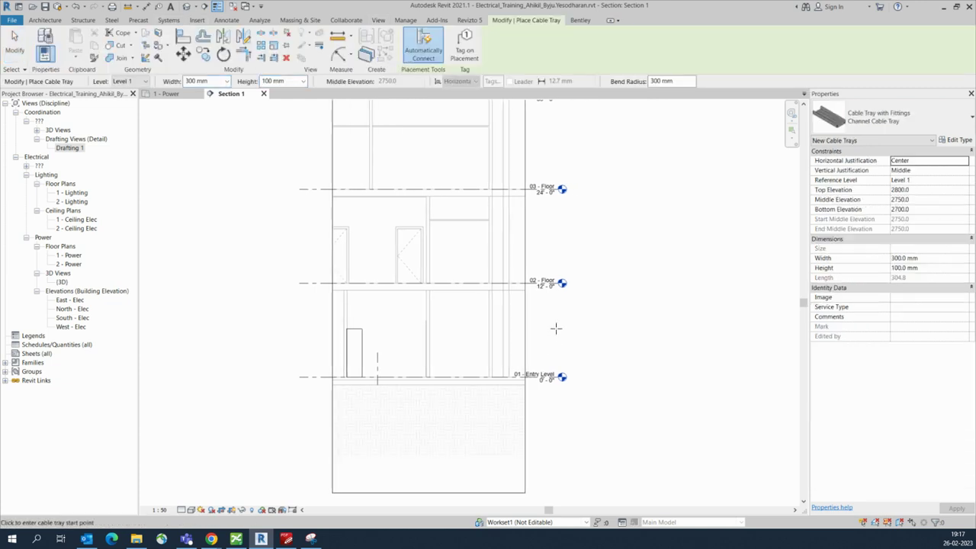
key(w)
key(t)
key(z)
key(a)
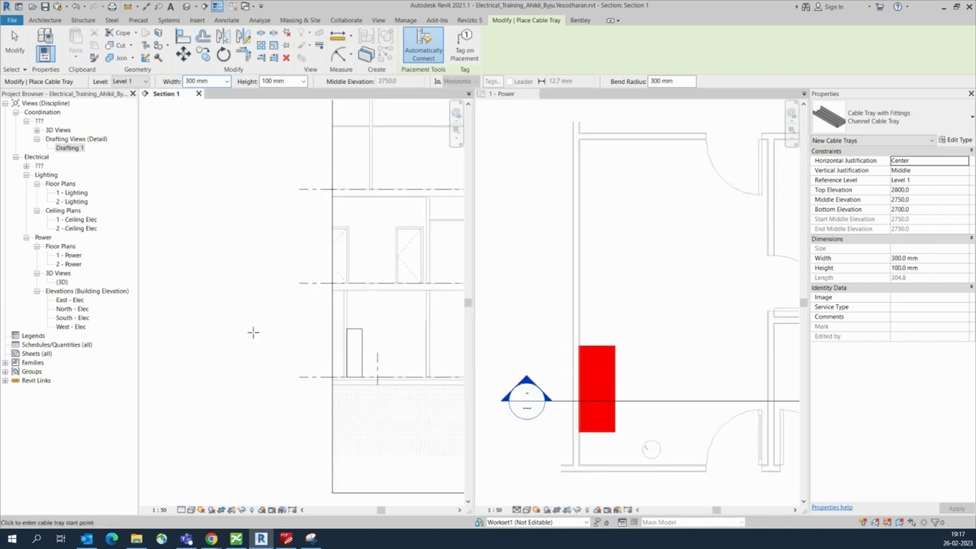
scroll(648, 353, up, 1)
scroll(589, 342, down, 1)
click(638, 355)
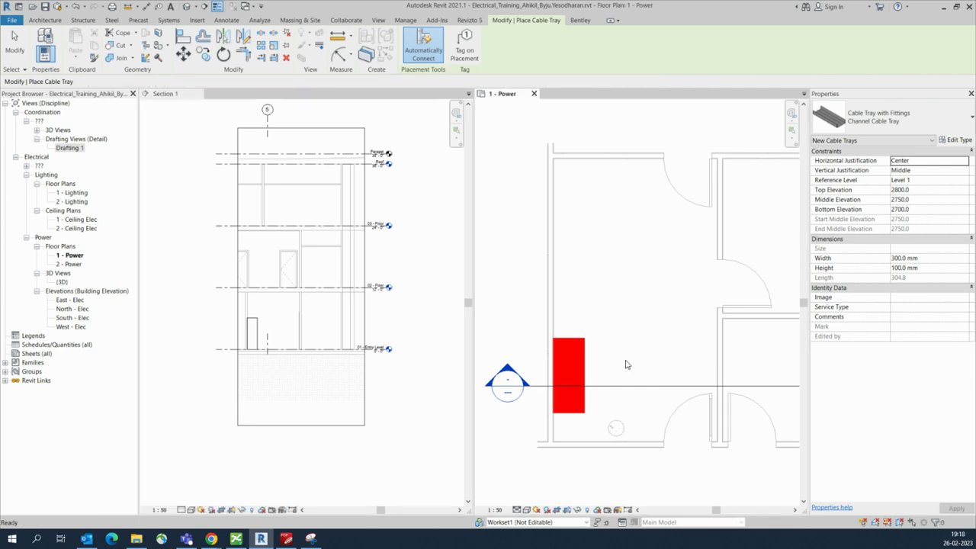
scroll(603, 347, down, 2)
scroll(604, 343, up, 1)
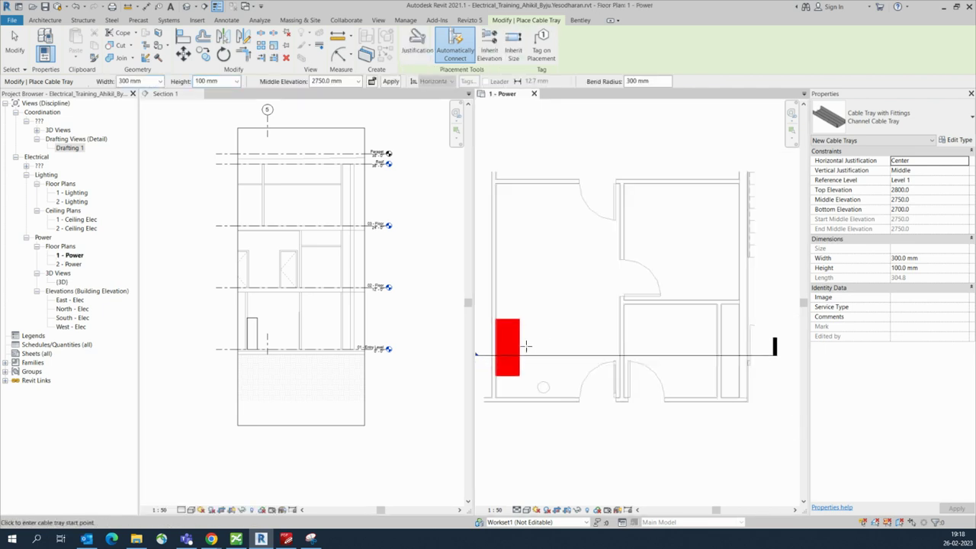
Step: Choose the Channel Cable Tray type with fittings and set its service type to Power-CT-1
scroll(259, 314, up, 5)
scroll(247, 310, up, 3)
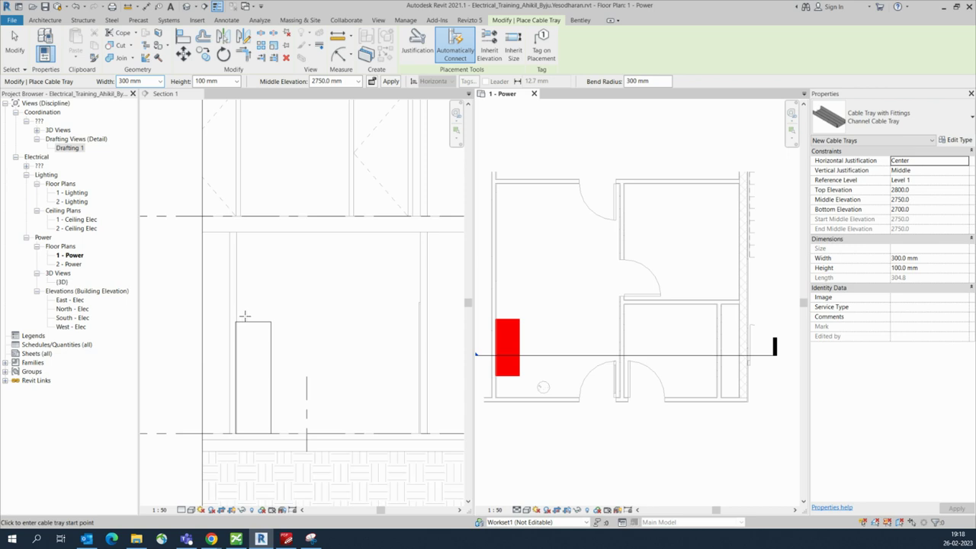
click(160, 82)
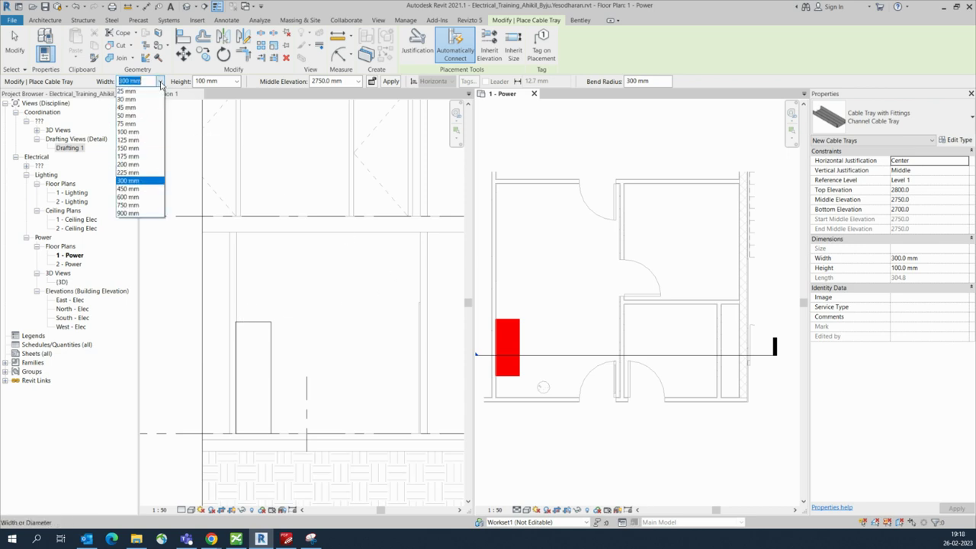
click(160, 81)
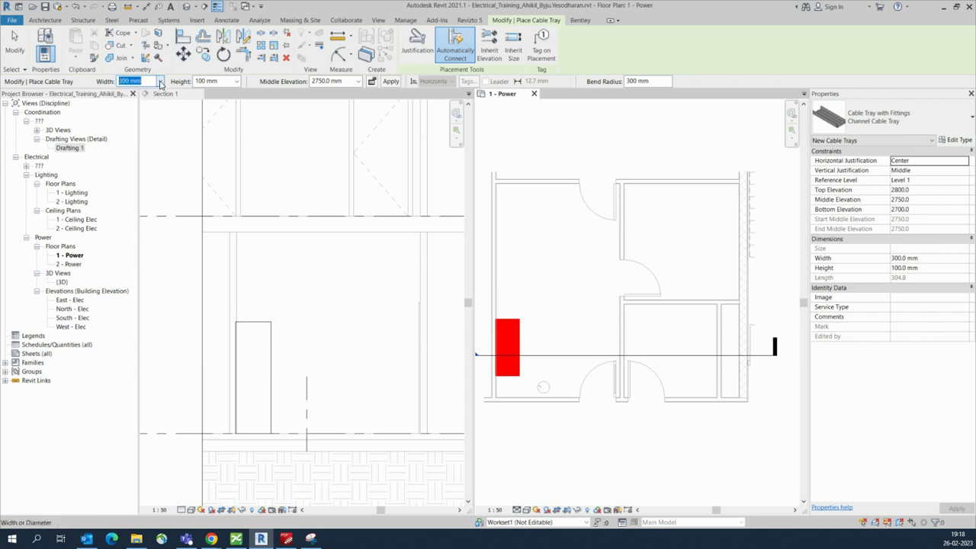
click(928, 124)
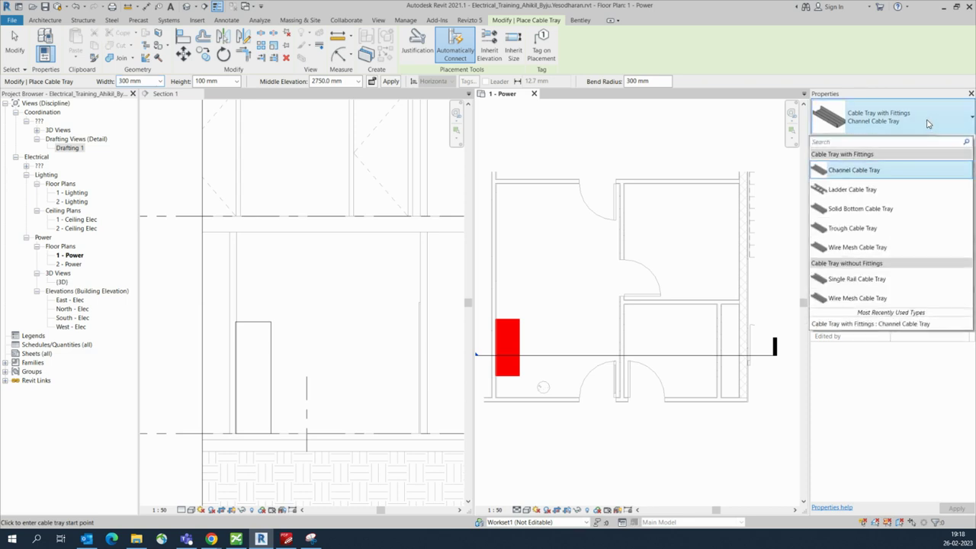
click(876, 170)
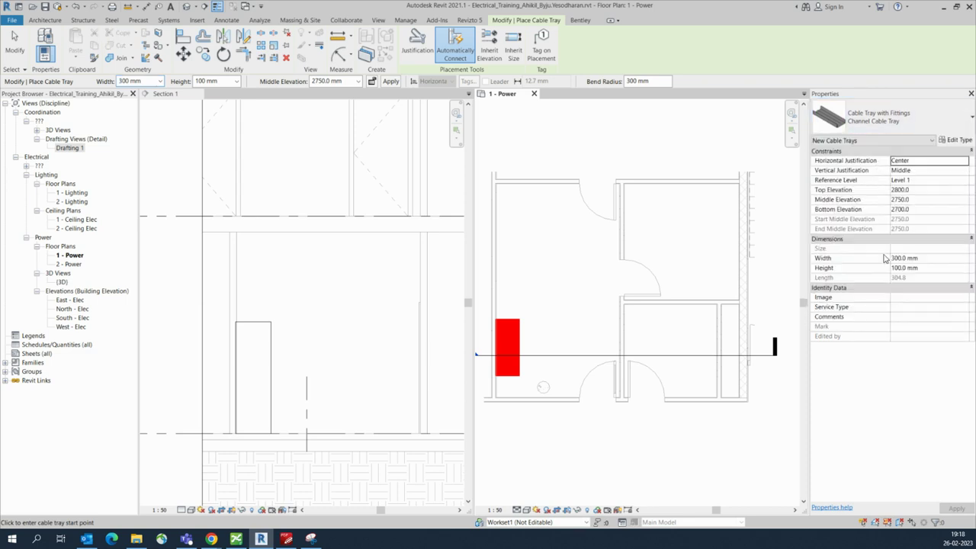
click(903, 307)
text(Power)
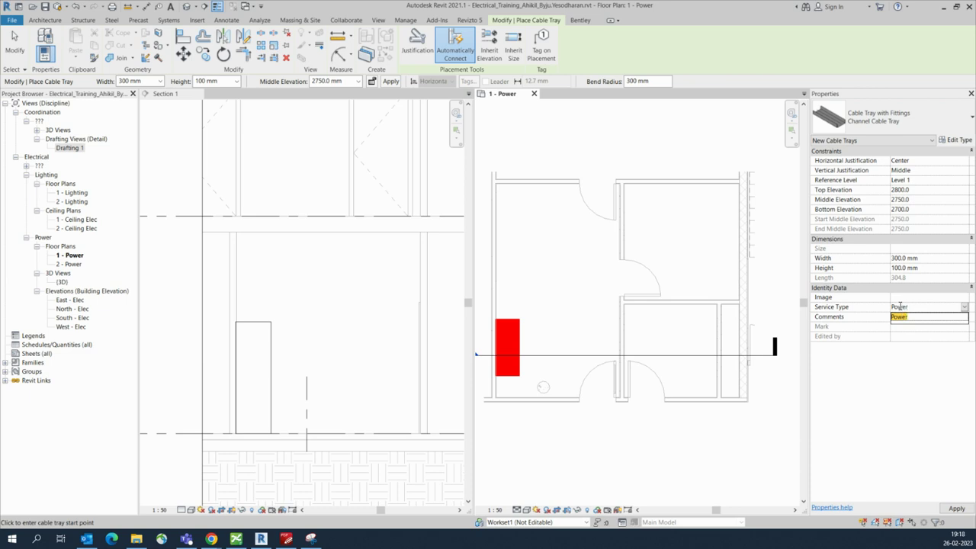
text(-CT-1)
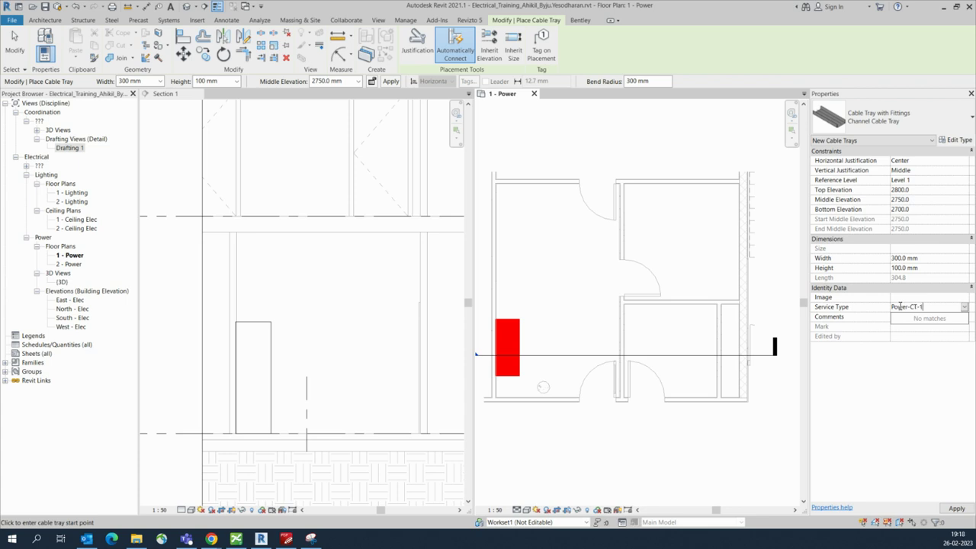
click(923, 372)
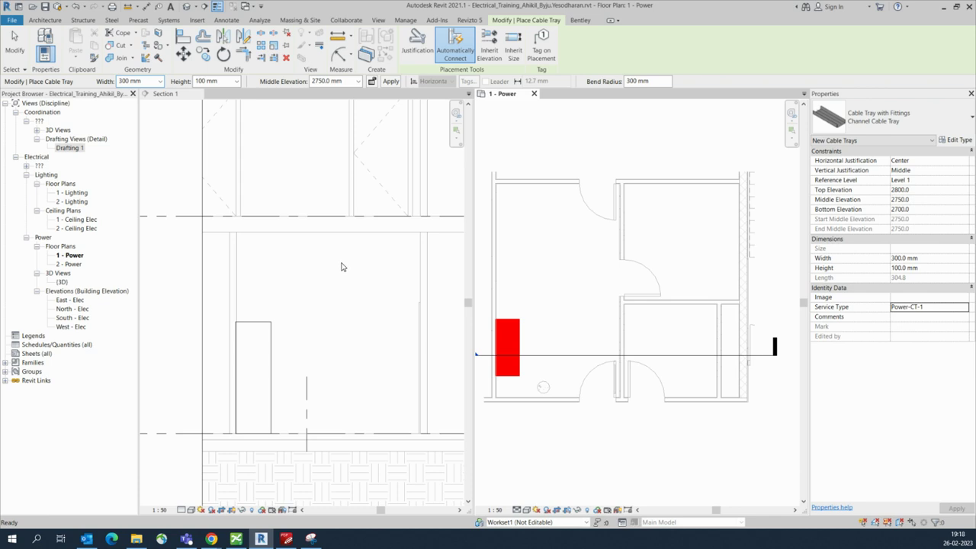
Step: Make the section view active and set the new cable tray's width to 600 mm
click(308, 271)
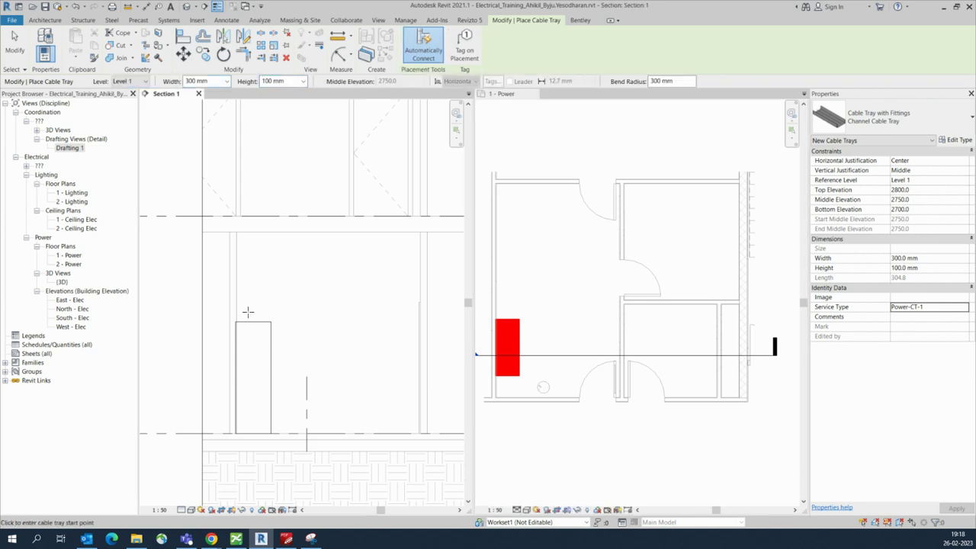
click(227, 81)
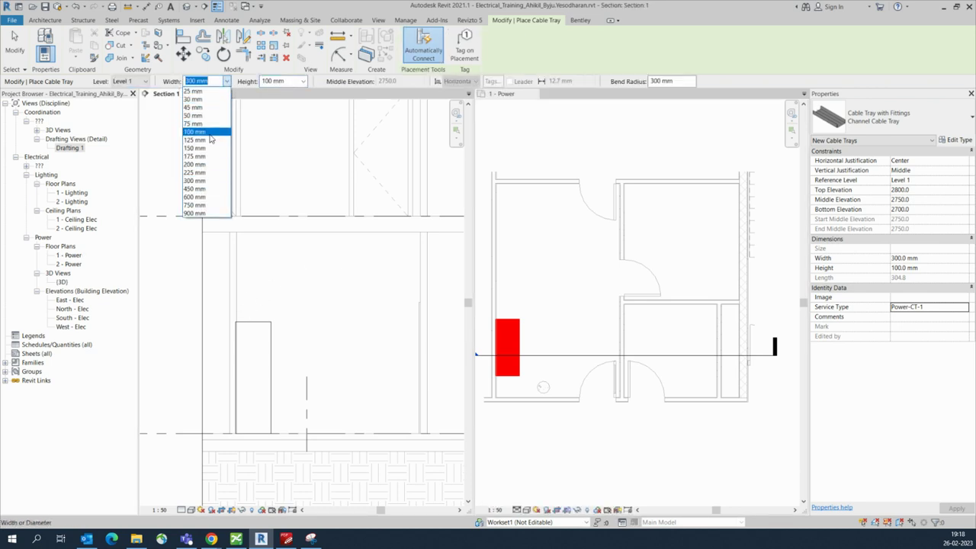
click(196, 197)
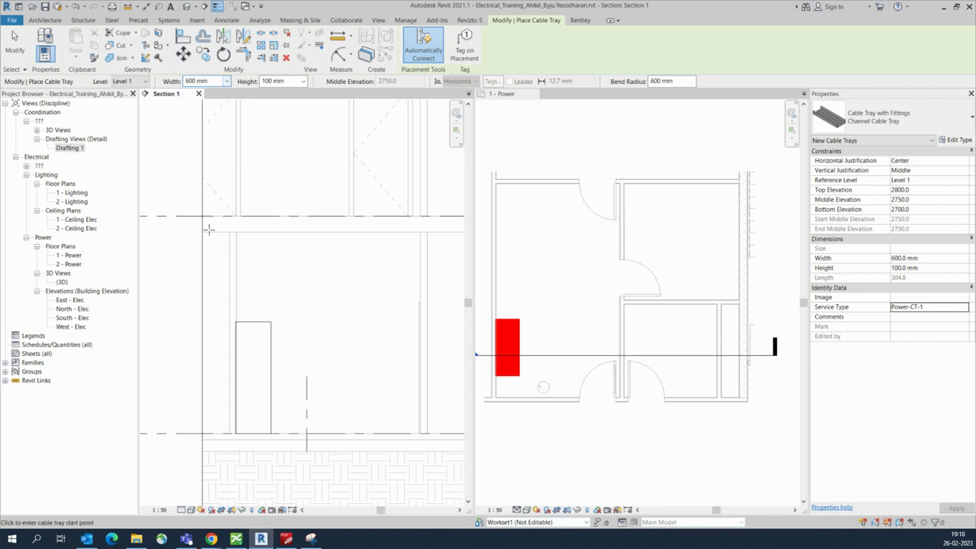
Step: Set the section's detail level to Fine and draw a vertical cable tray from just above the transformer to about 3180 mm elevation
click(246, 317)
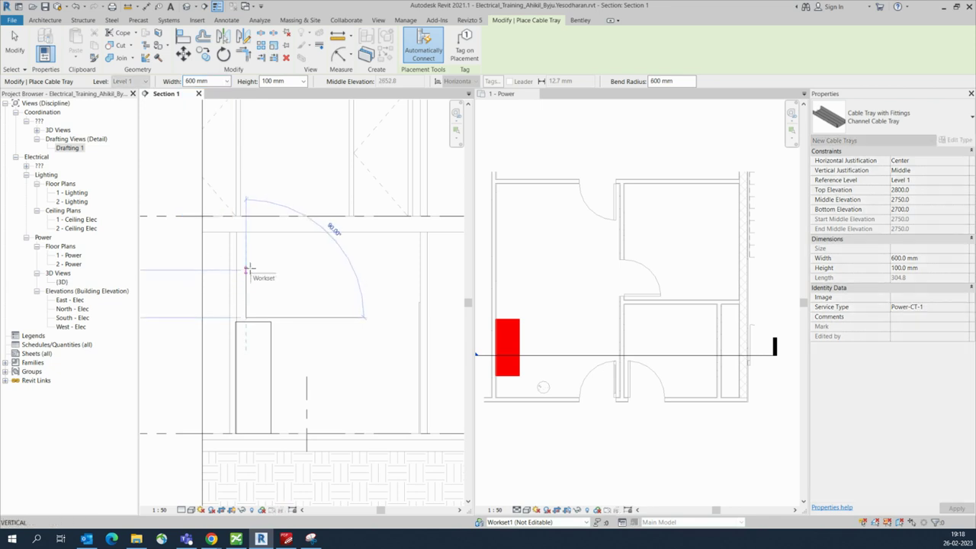
click(181, 512)
click(196, 496)
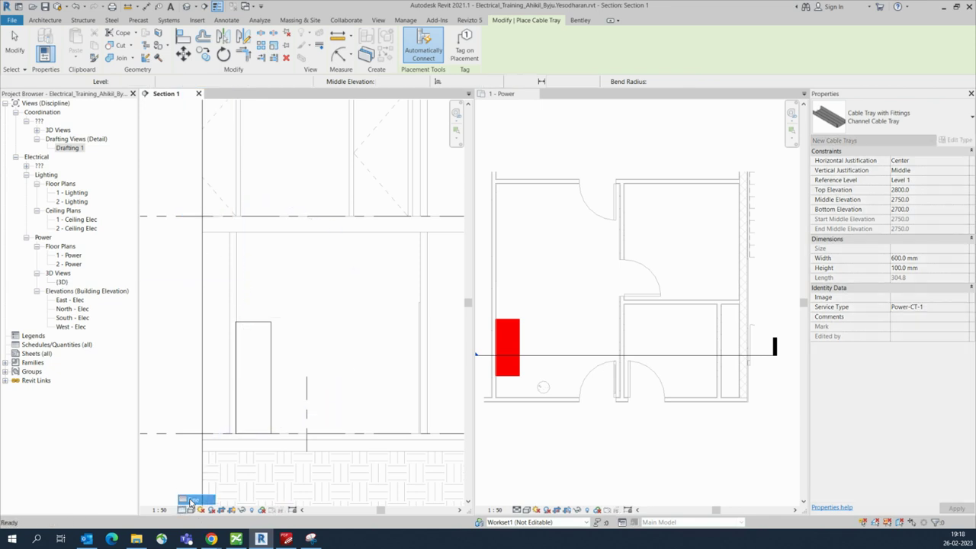
click(242, 314)
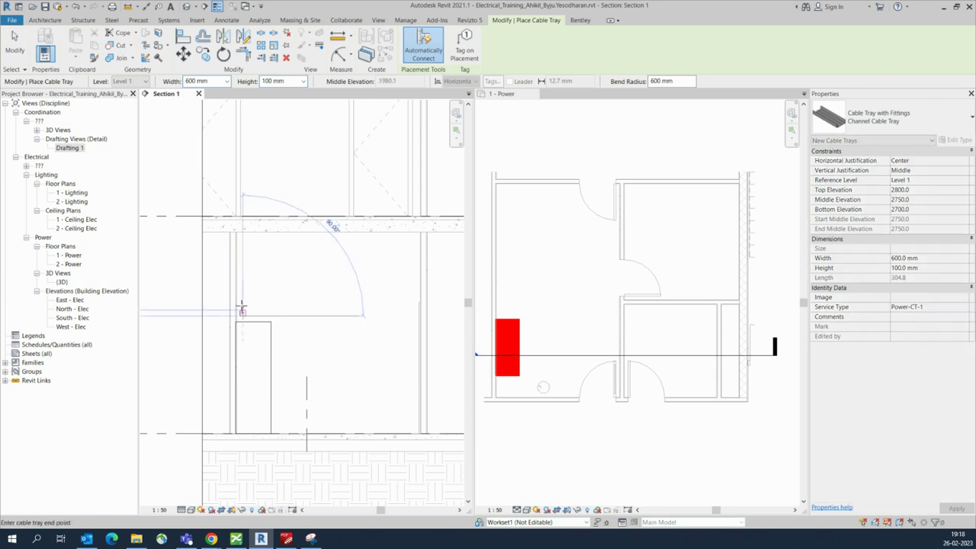
click(243, 243)
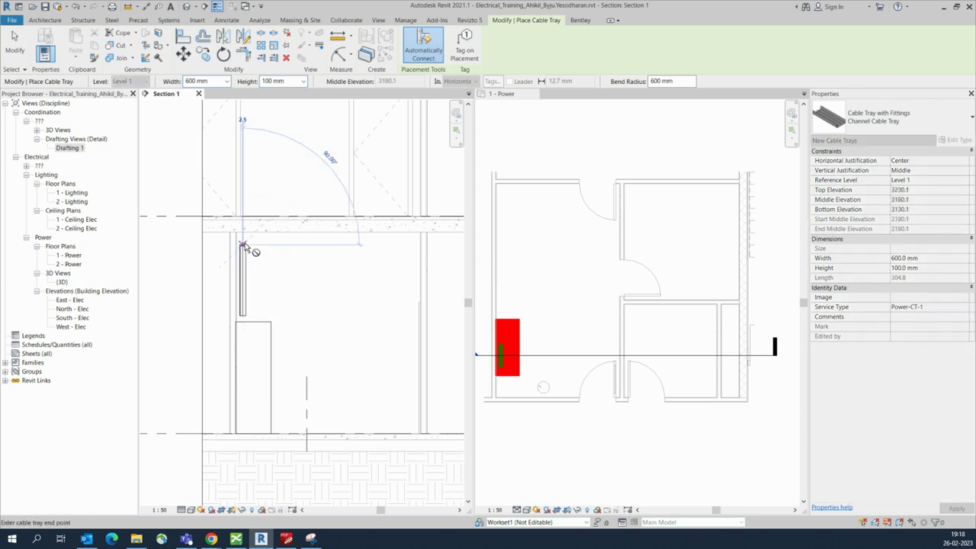
Step: Continue the cable tray horizontally from the top of the riser for about 5900 mm, ending beside the building's outer wall
scroll(255, 250, down, 1)
scroll(267, 278, down, 3)
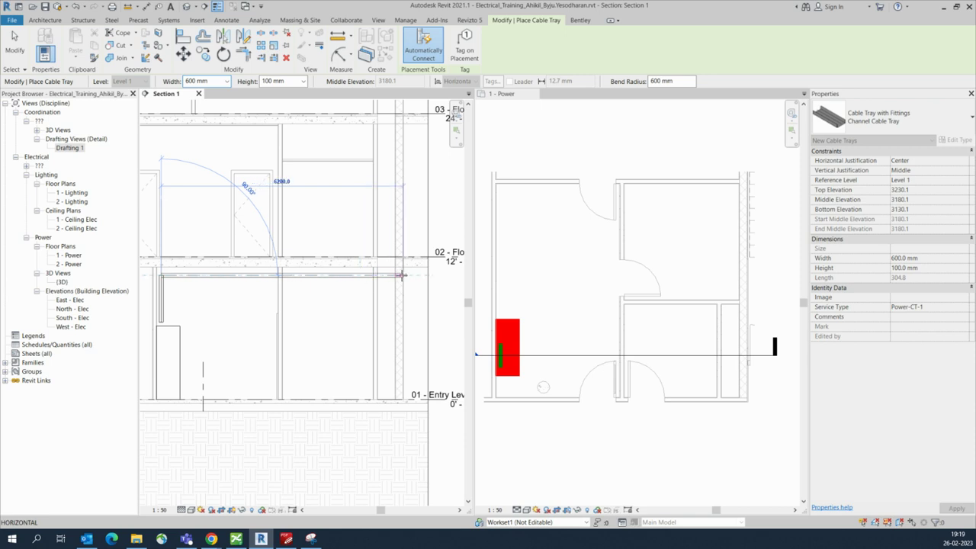
scroll(387, 274, up, 3)
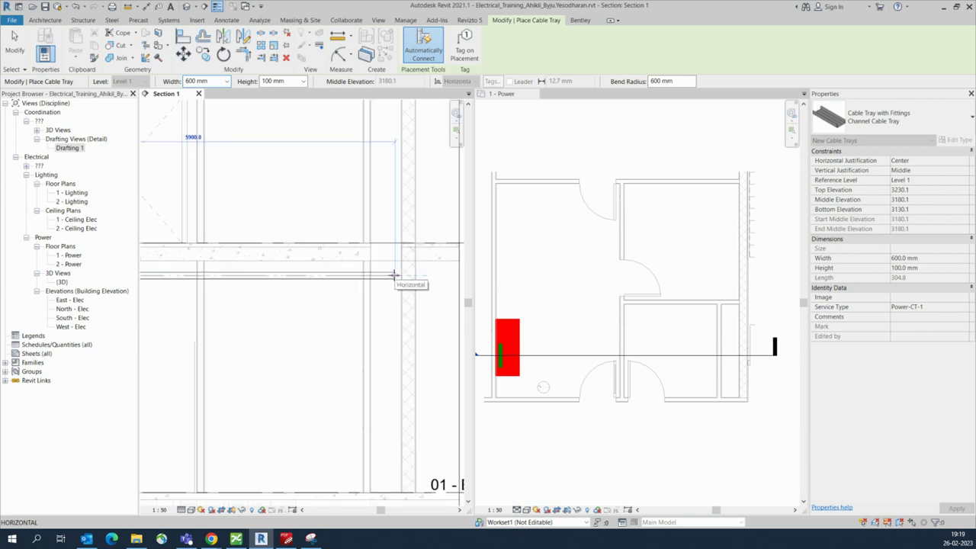
click(393, 274)
Step: Draw a vertical riser about 7700 mm high from the end of the horizontal run to just below the roof
scroll(394, 275, down, 3)
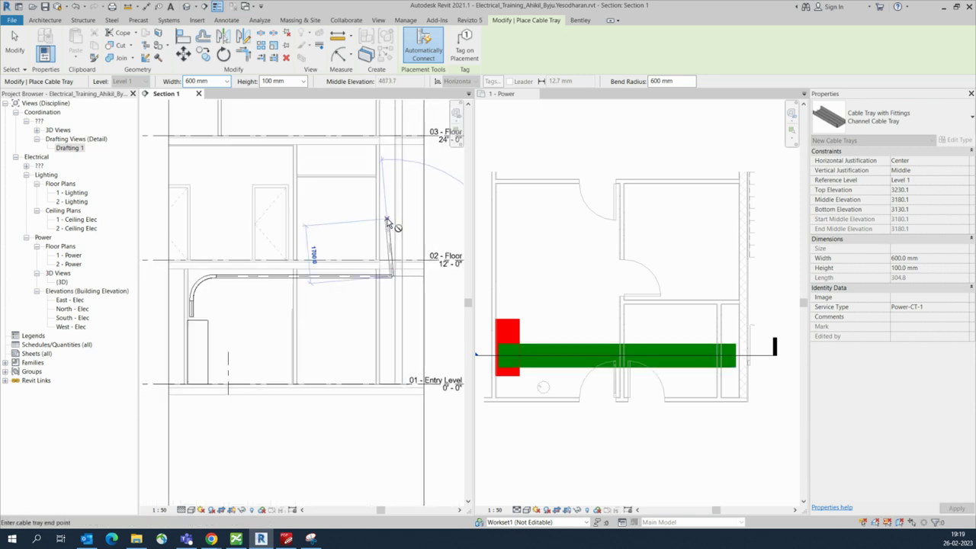
scroll(396, 254, down, 5)
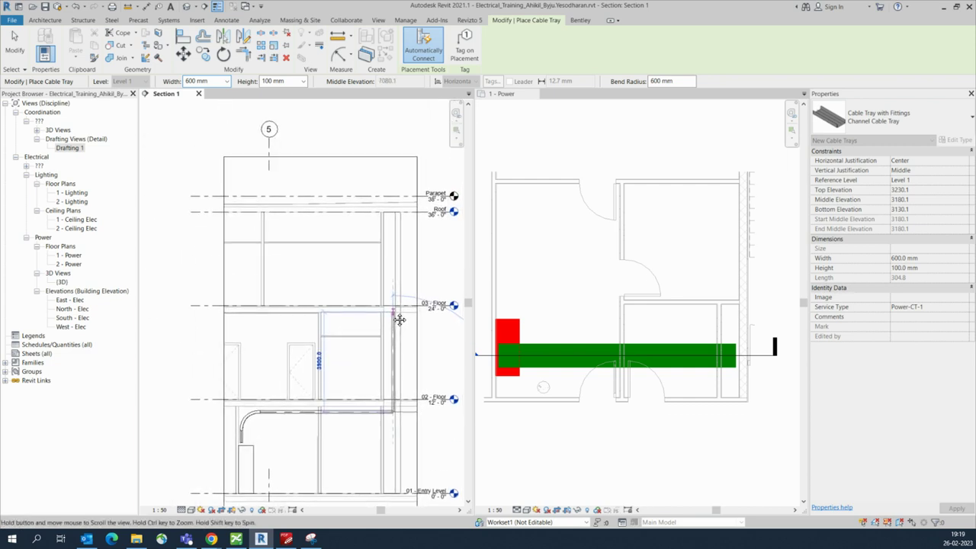
scroll(391, 214, up, 3)
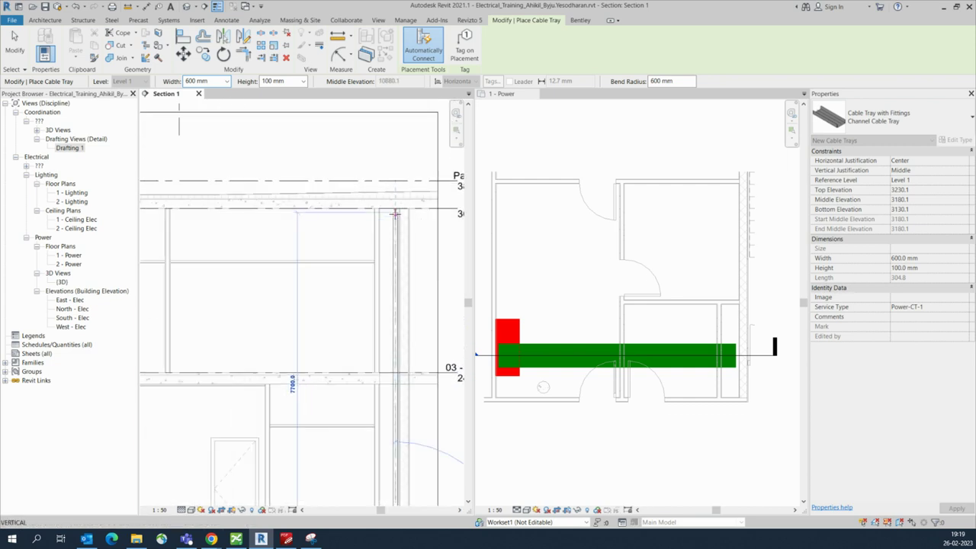
click(395, 215)
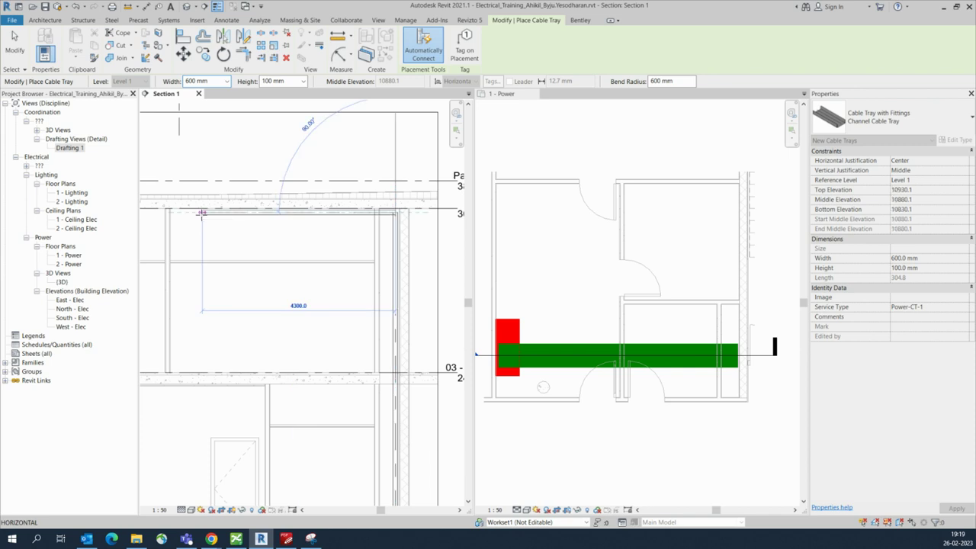
Step: Run the cable tray back horizontally below the roof, drop it to about 10080 mm elevation, and finish the run
click(184, 213)
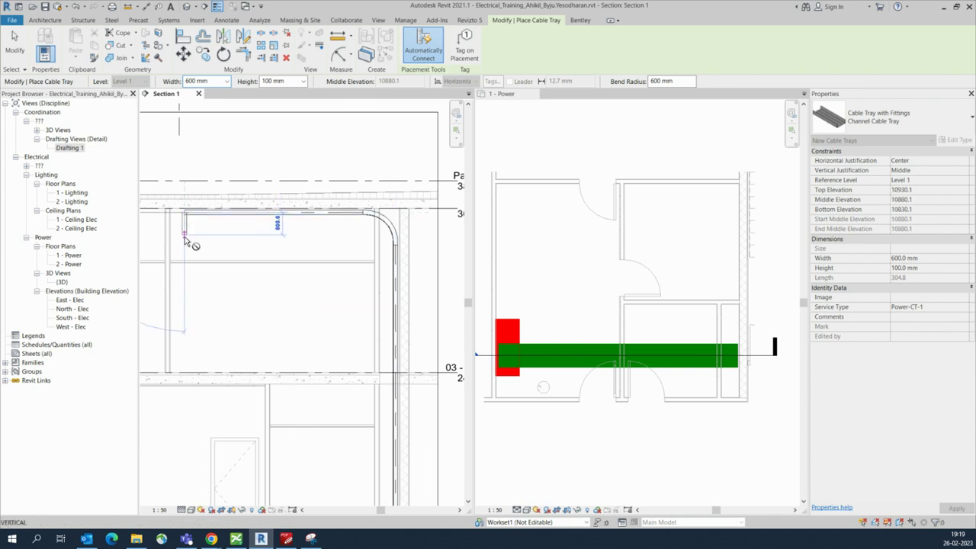
scroll(184, 245, up, 4)
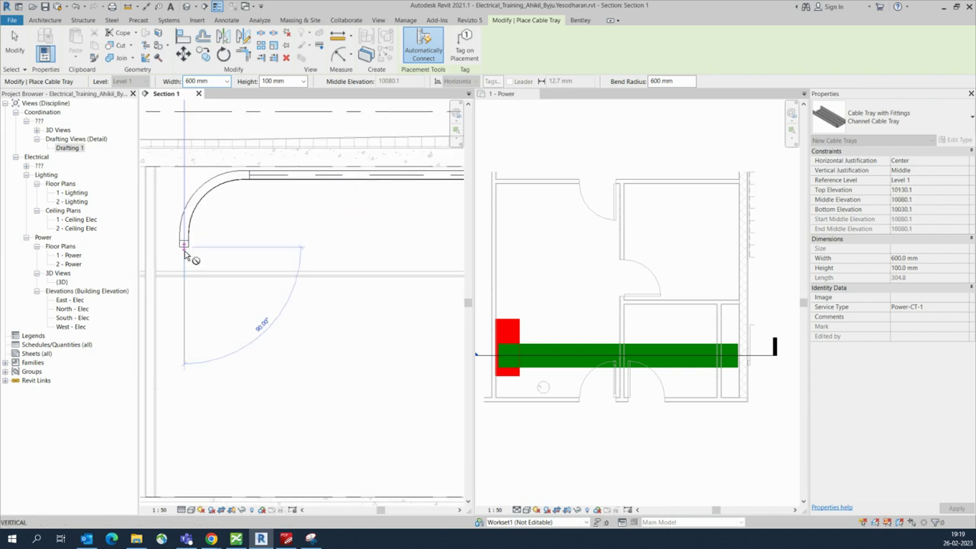
scroll(187, 257, down, 6)
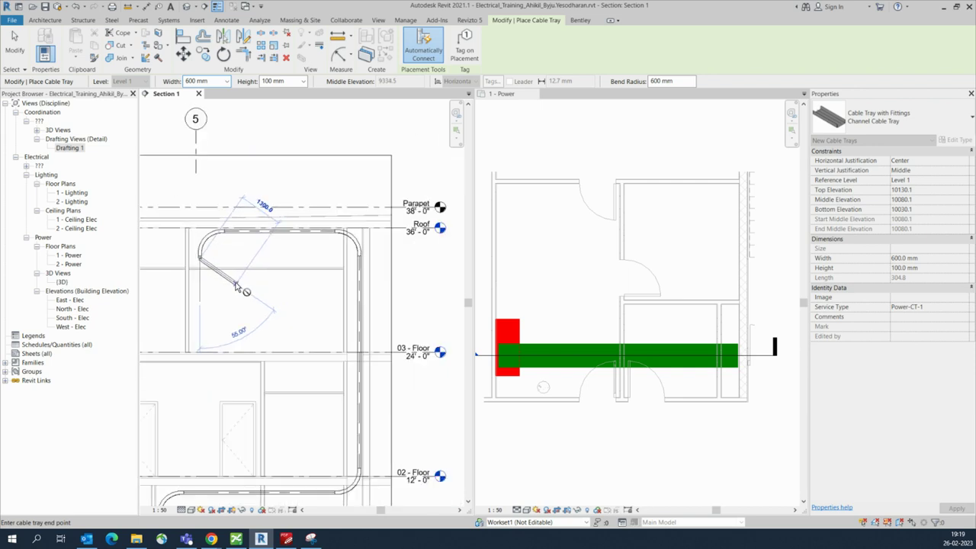
key(Escape)
scroll(235, 287, down, 3)
key(Escape)
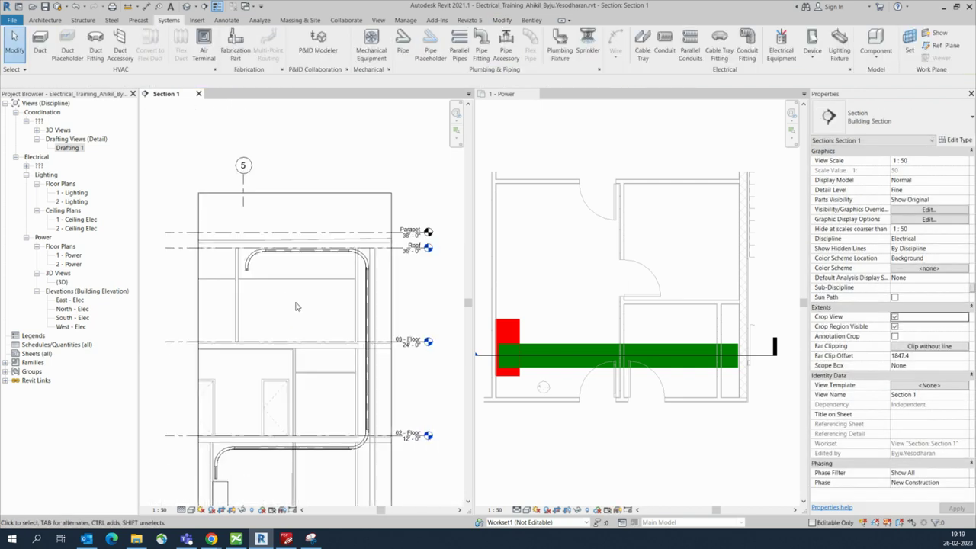
Step: Select the transformer and cable tray area in the 1 - Power plan and isolate it in a 3D selection box
middle_drag(302, 311, 295, 247)
scroll(289, 282, down, 1)
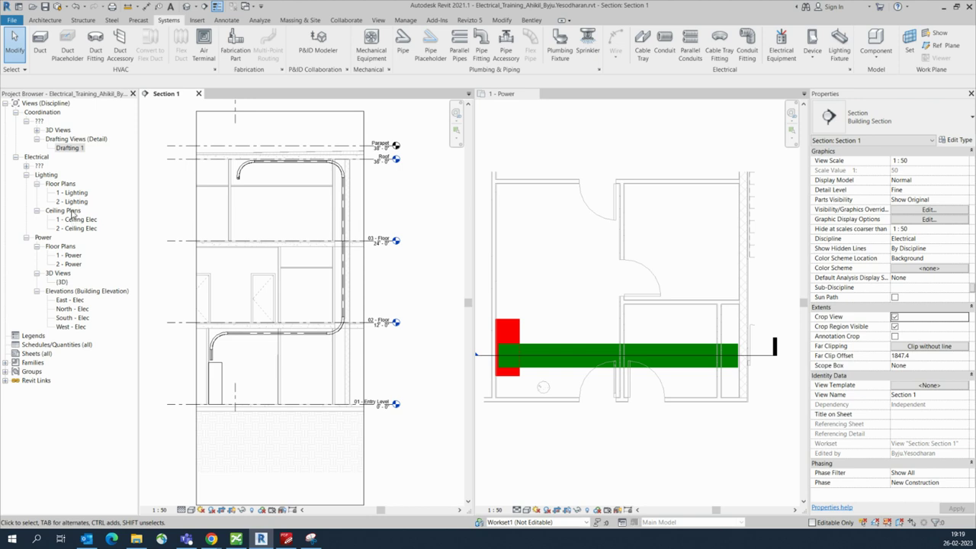
double_click(70, 255)
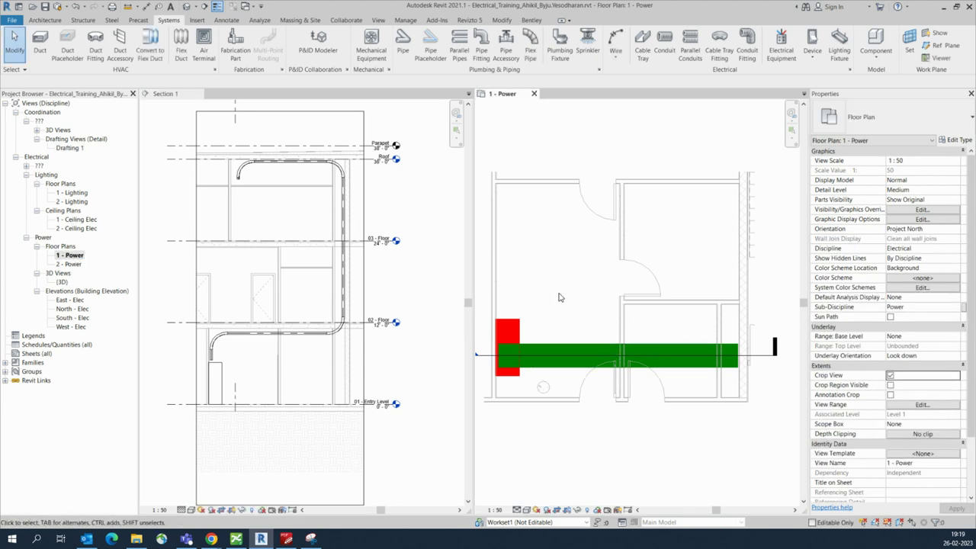
scroll(559, 297, down, 2)
drag(487, 189, 694, 382)
click(301, 58)
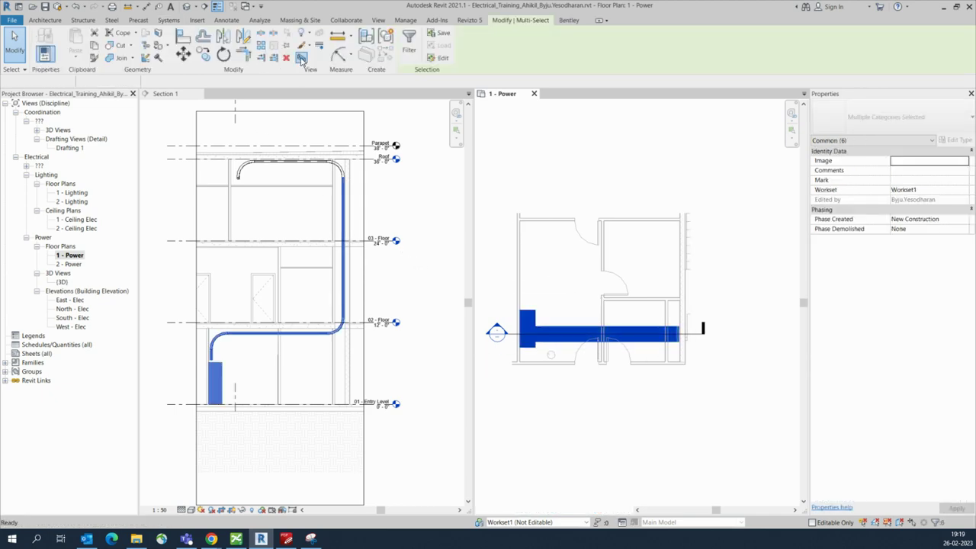
click(618, 400)
Step: Extend the 3D section box upward past the roof to include the whole cable tray route
scroll(621, 400, down, 1)
middle_drag(638, 320, 649, 411)
click(612, 266)
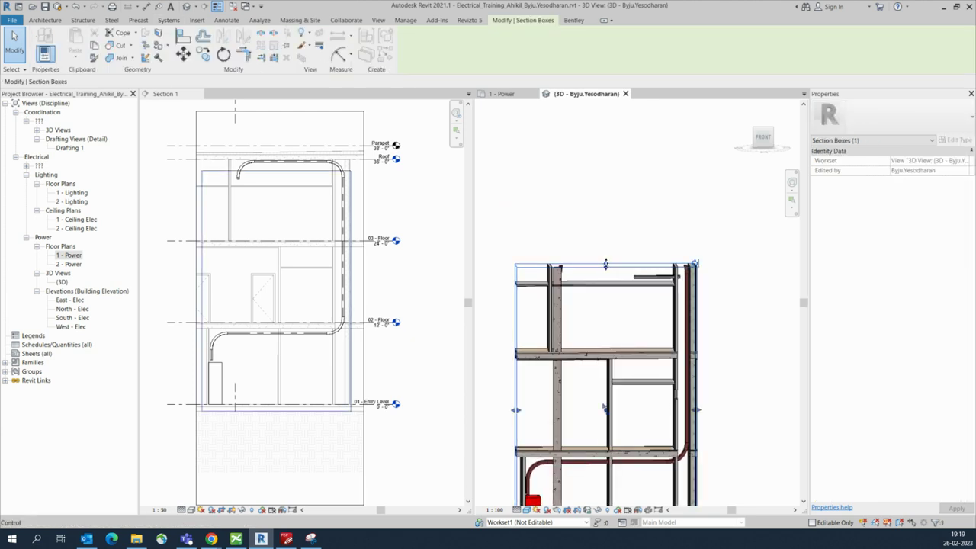
drag(607, 265, 606, 170)
middle_drag(606, 441, 604, 345)
scroll(605, 345, up, 2)
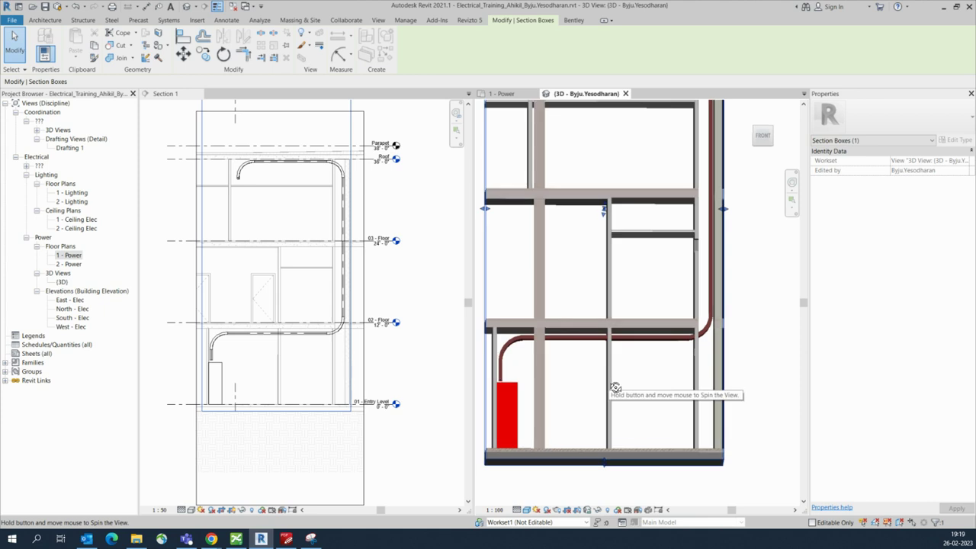
Step: Examine the cable tray route in 3D from several angles, following it from the transformer up to the roof
shift+middle_drag(610, 393, 533, 394)
scroll(533, 394, down, 1)
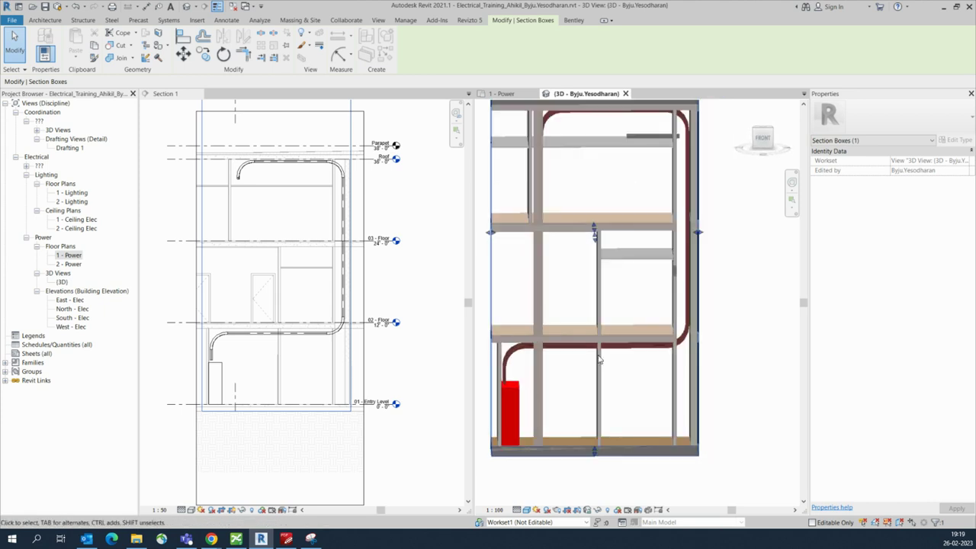
middle_drag(630, 274, 671, 357)
scroll(566, 225, up, 3)
shift+middle_drag(592, 248, 544, 235)
scroll(571, 246, down, 6)
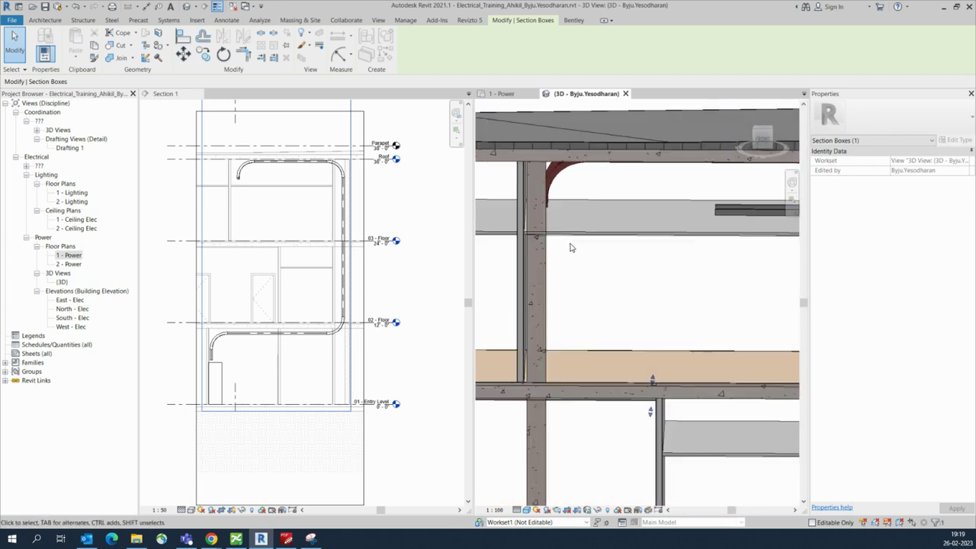
drag(526, 312, 671, 338)
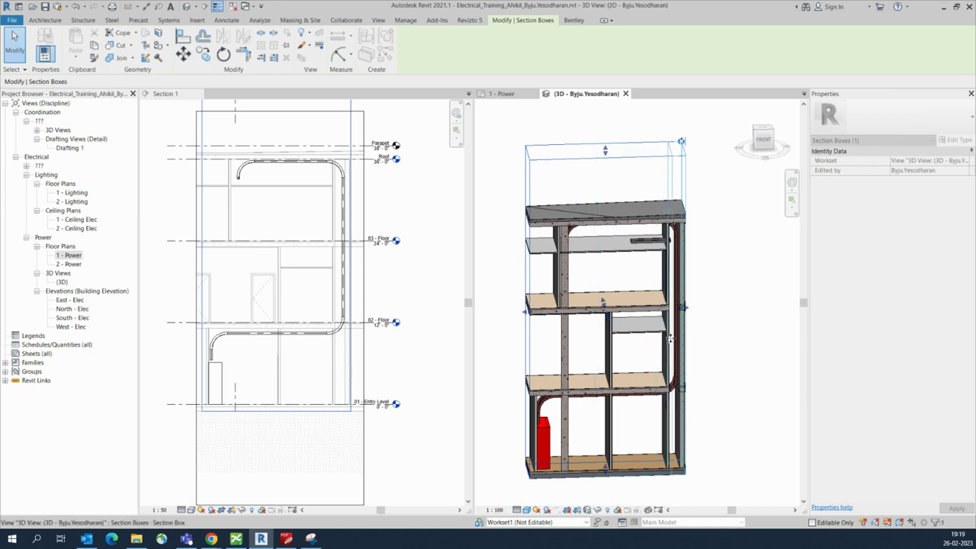
shift+middle_drag(643, 373, 761, 368)
scroll(703, 326, up, 2)
drag(697, 303, 752, 316)
mouse_move(716, 325)
shift+middle_down()
mouse_move(768, 322)
mouse_move(722, 332)
shift+middle_up()
shift+middle_drag(723, 325, 504, 307)
Step: Start a new cable tray in the 1 - Power plan and set its width to 300 mm
click(505, 94)
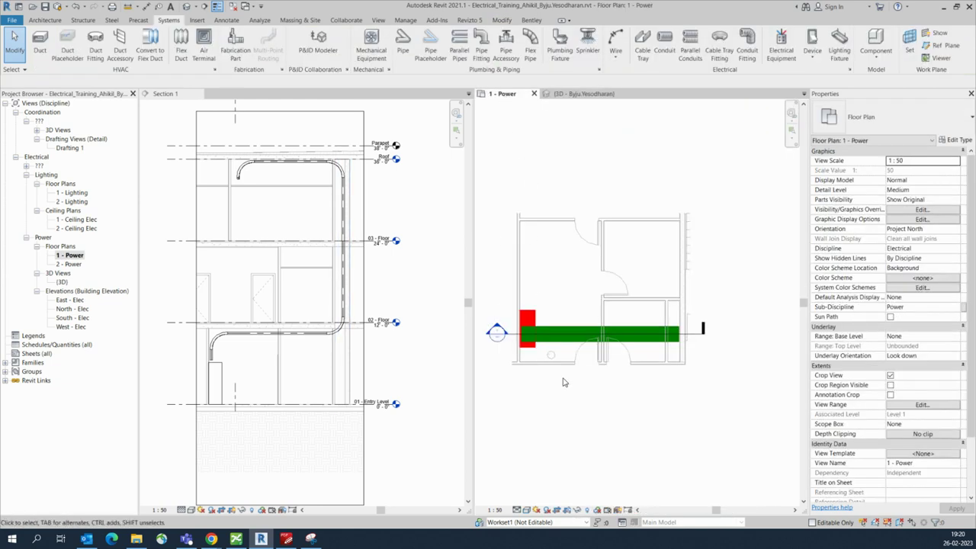
scroll(565, 352, up, 5)
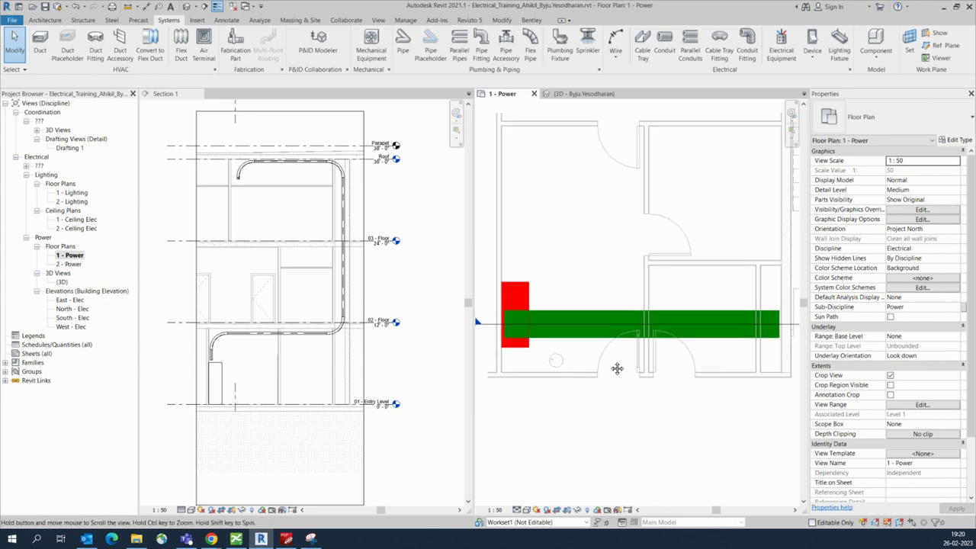
middle_drag(617, 368, 614, 366)
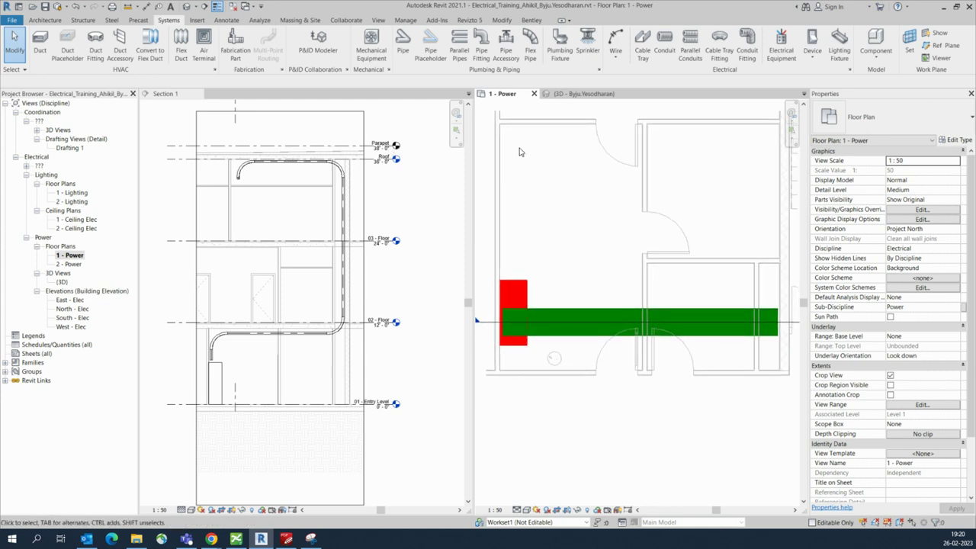
scroll(510, 162, down, 2)
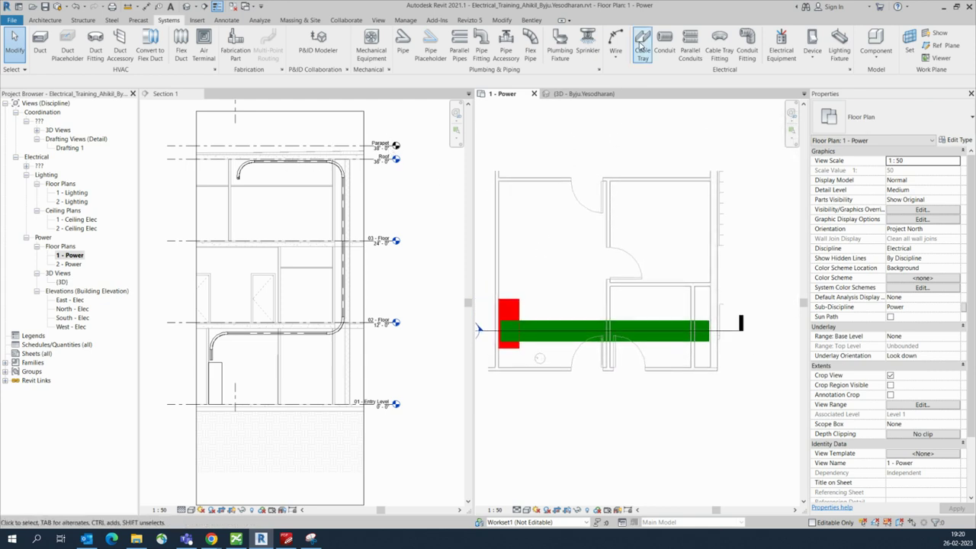
click(643, 45)
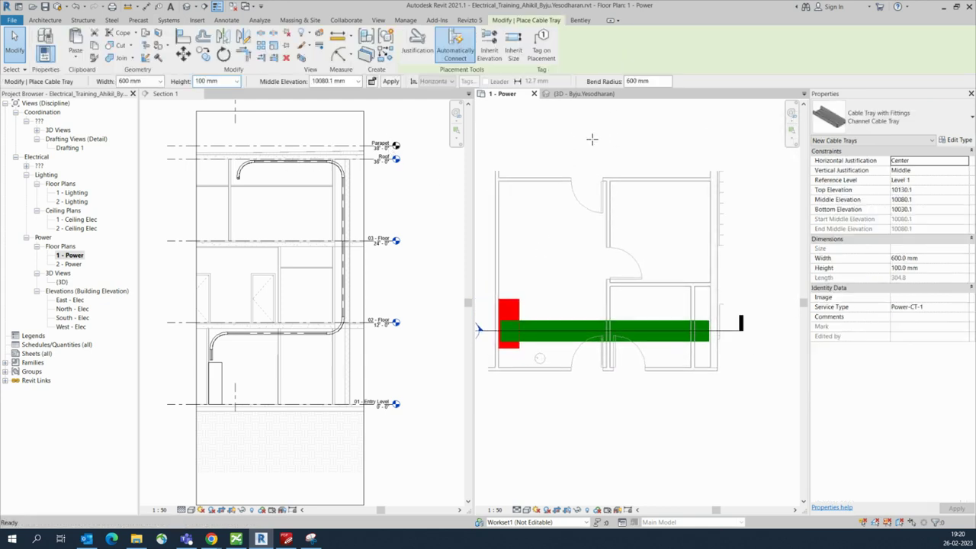
click(159, 81)
click(125, 181)
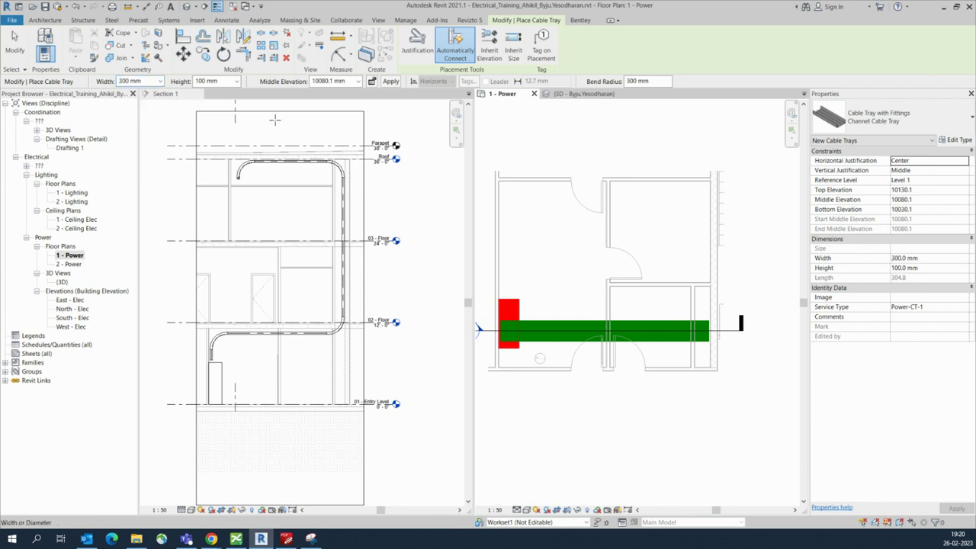
Step: Set the new cable tray's middle elevation to 3000 mm
click(358, 82)
click(358, 82)
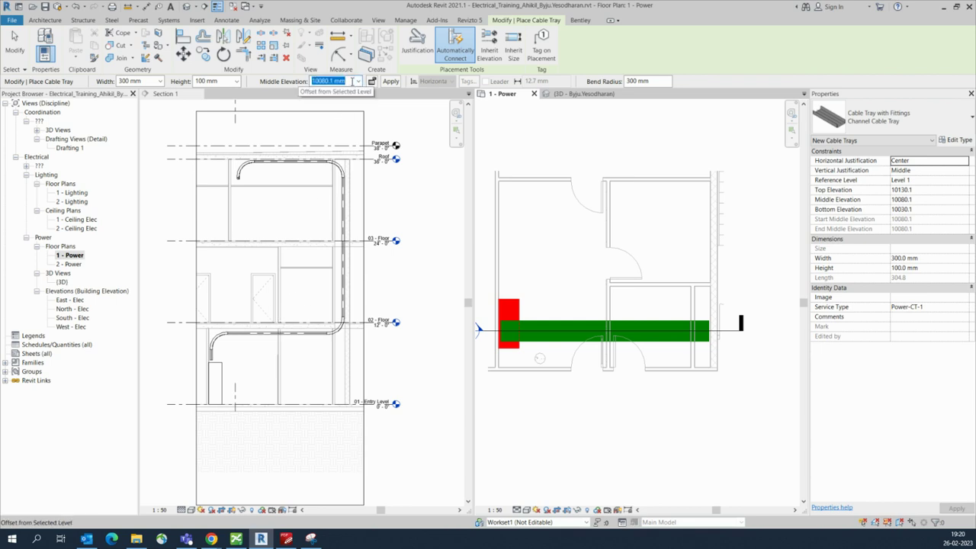
text(30)
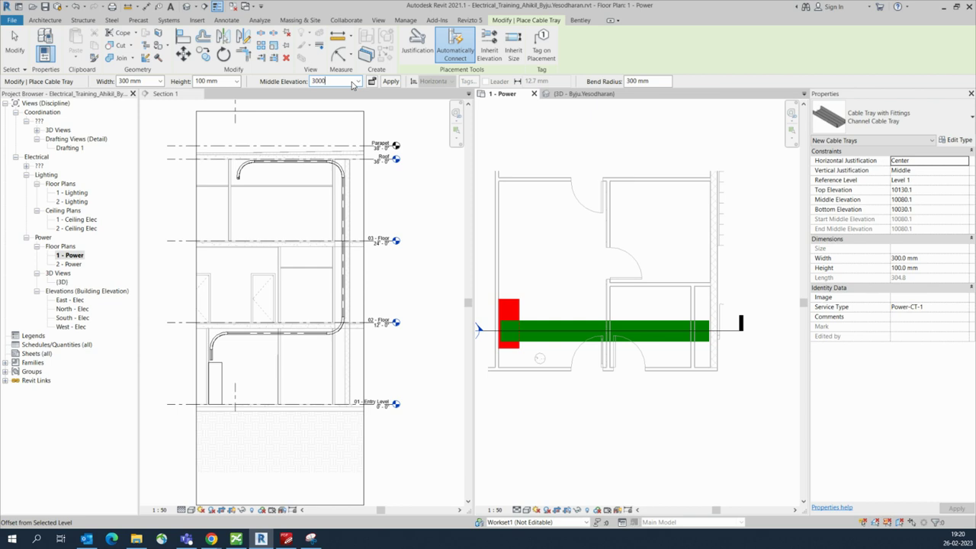
text(00)
key(Return)
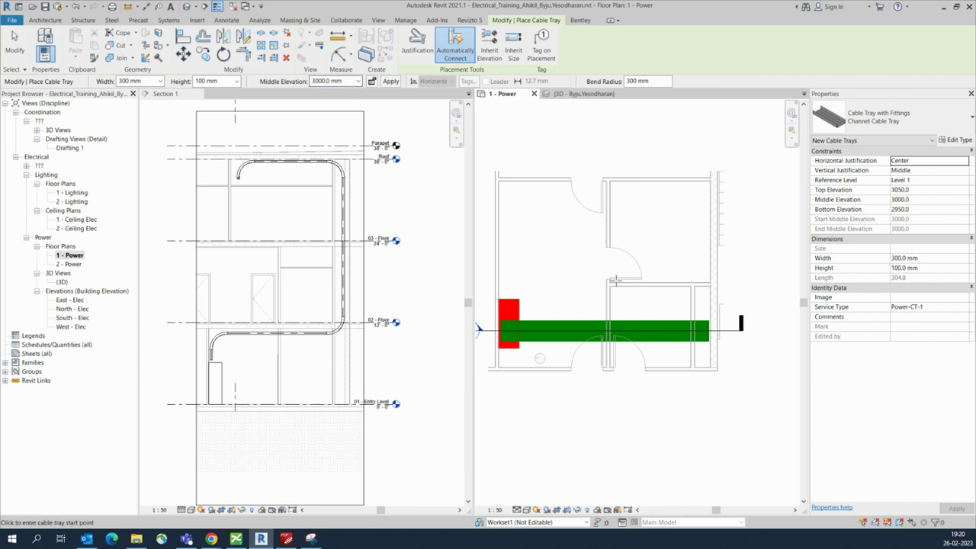
Step: Draw a horizontal cable tray about 5900 mm long in plan, parallel to and just above the existing 600 mm tray
scroll(535, 304, up, 2)
click(493, 315)
middle_drag(710, 319, 660, 311)
scroll(704, 310, up, 1)
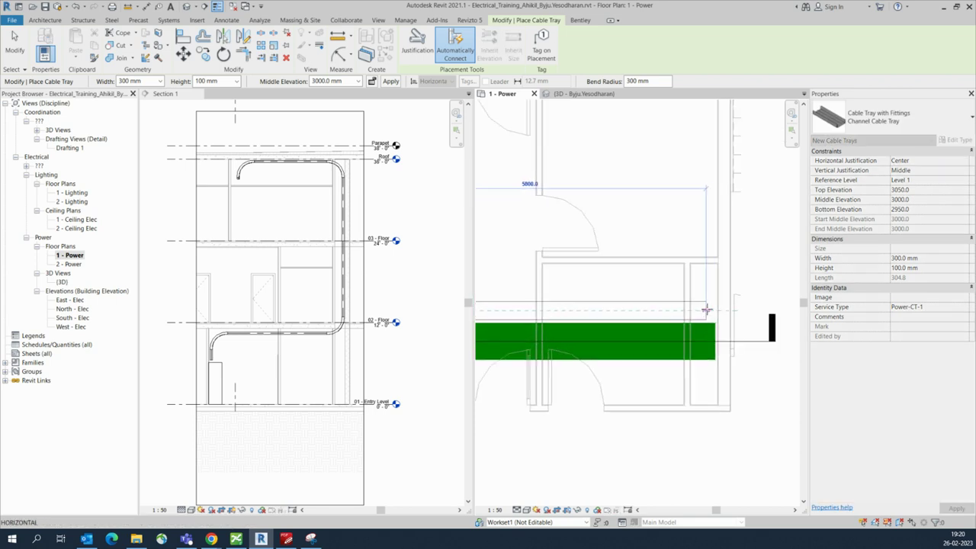
scroll(709, 309, up, 1)
click(712, 310)
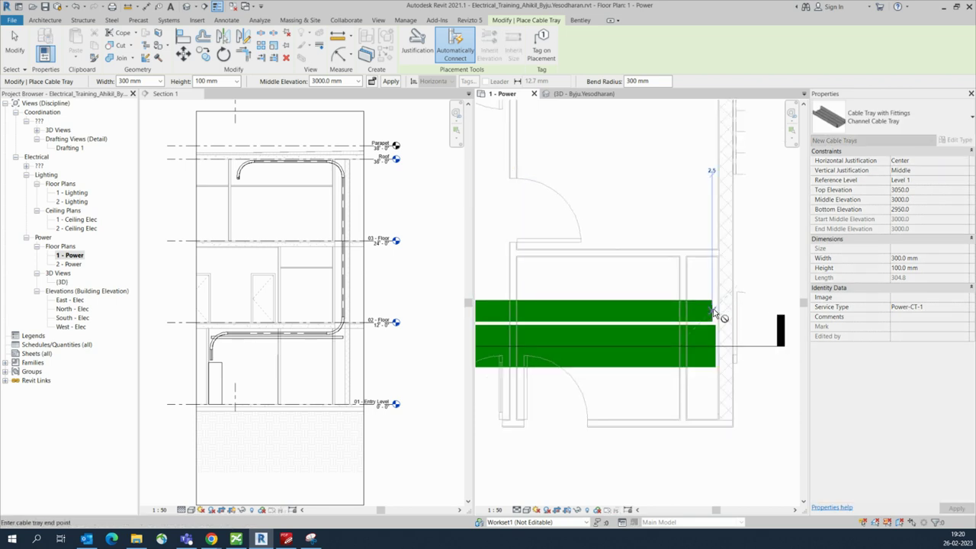
key(Escape)
key(Escape)
Step: Set the Service Type of the new 300 mm cable tray to Fire Alarm-CT
click(629, 305)
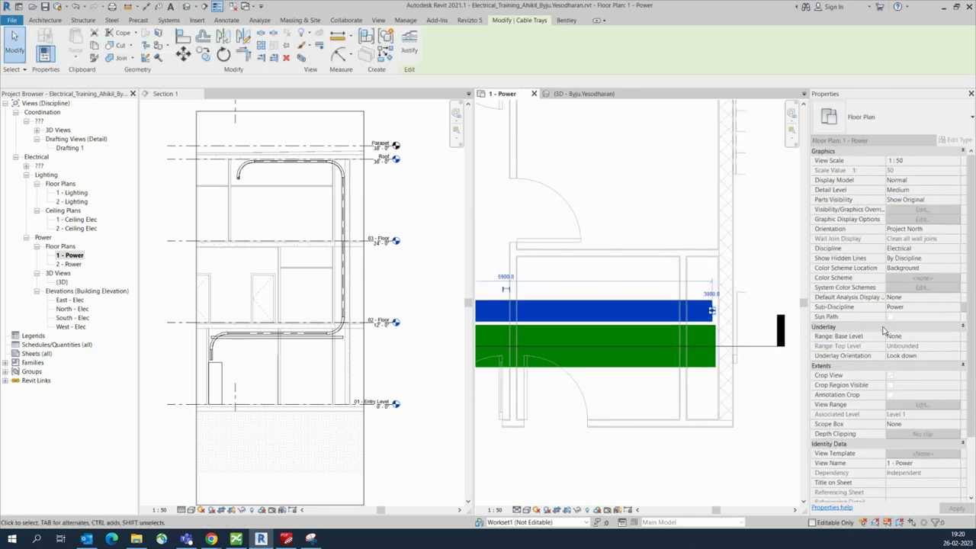
click(919, 307)
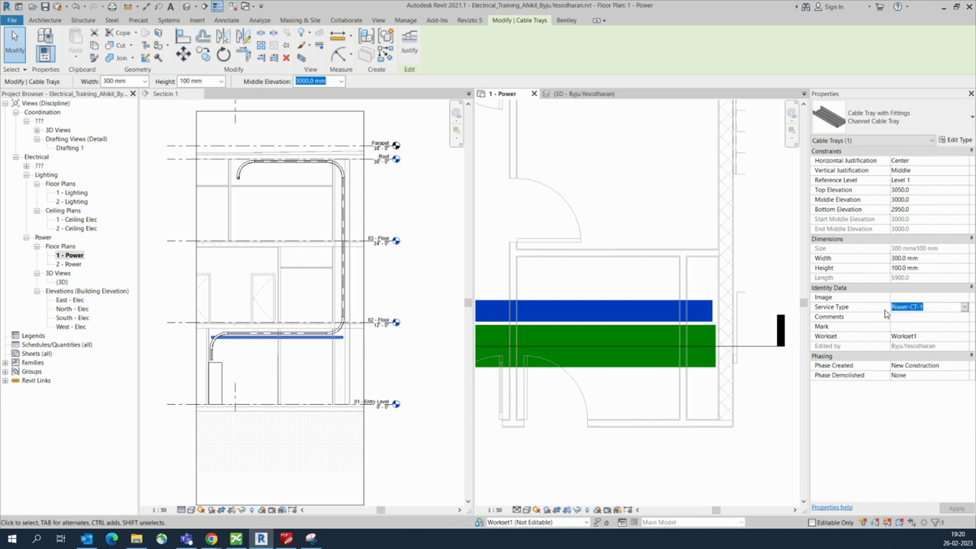
text(fIRE)
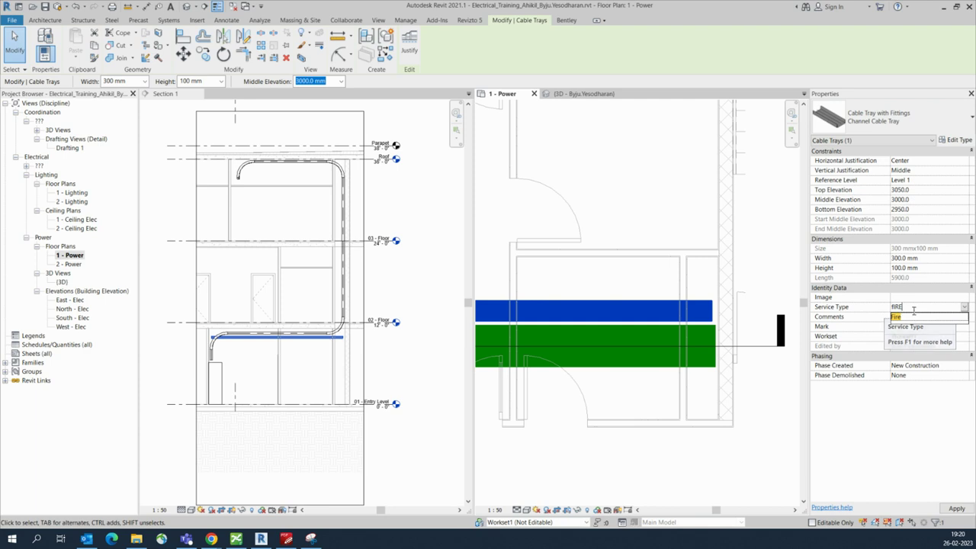
click(906, 306)
drag(926, 309, 887, 306)
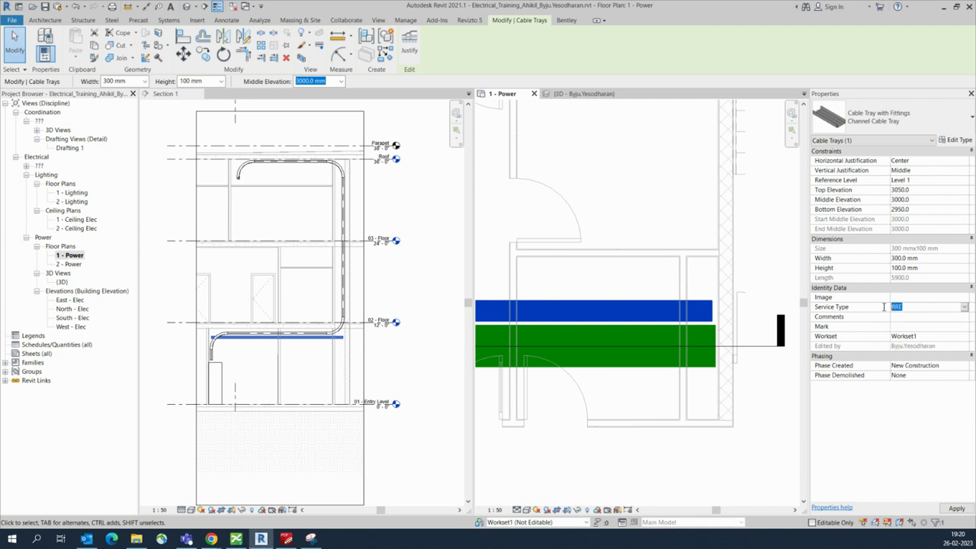
text(Fire)
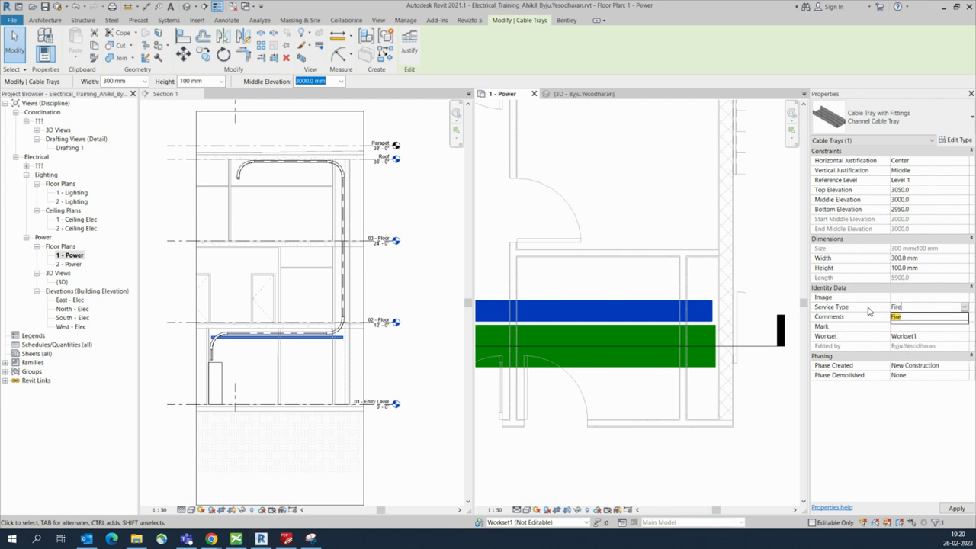
text( Alarm-CT)
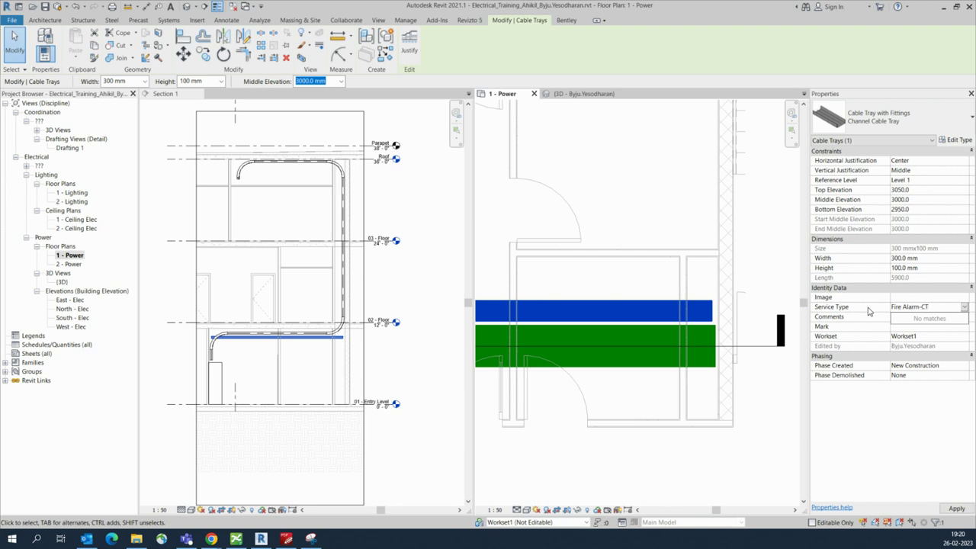
key(Return)
click(643, 447)
Step: Move the Section 1 line into the gap between the two trays and shorten its view depth to just beyond the 300 mm tray
scroll(651, 407, down, 1)
middle_drag(651, 408, 694, 403)
click(772, 357)
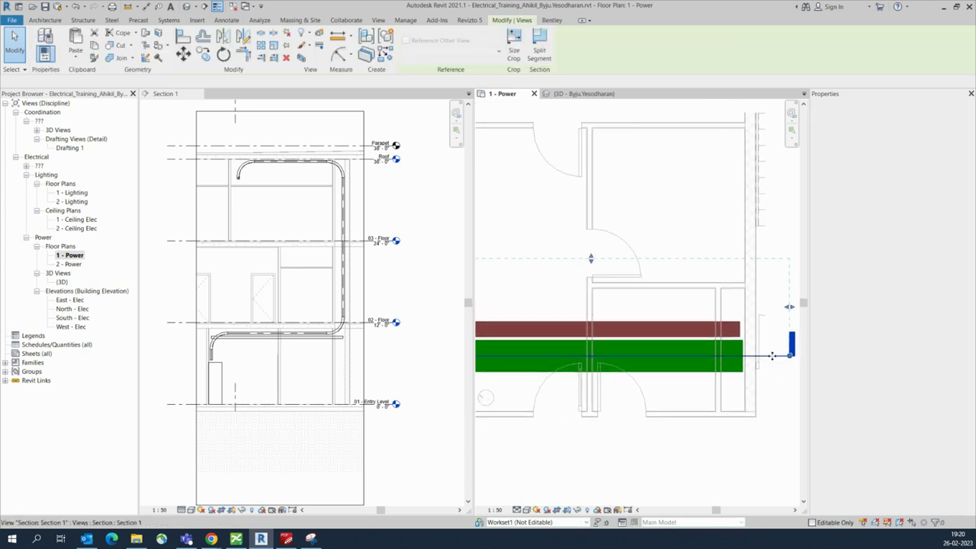
drag(772, 356, 765, 338)
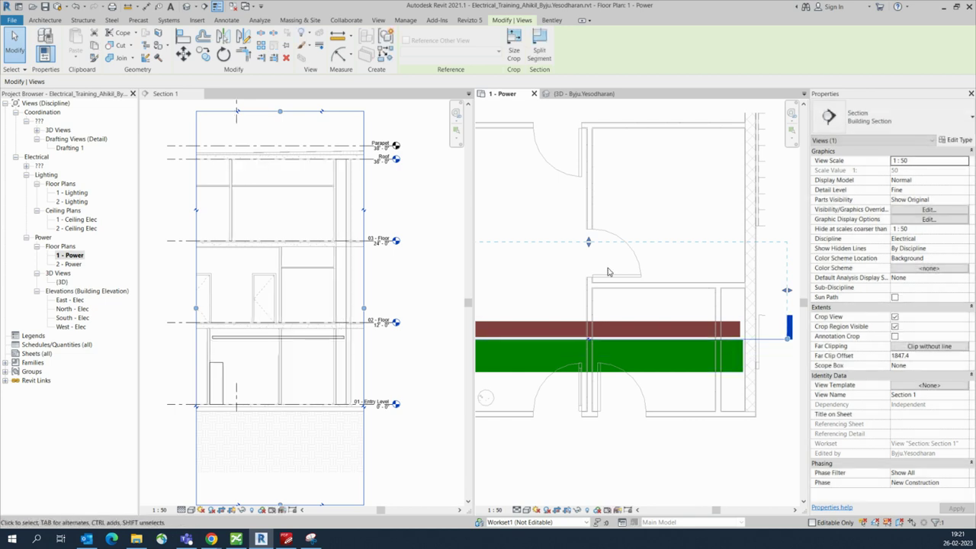
drag(588, 246, 584, 313)
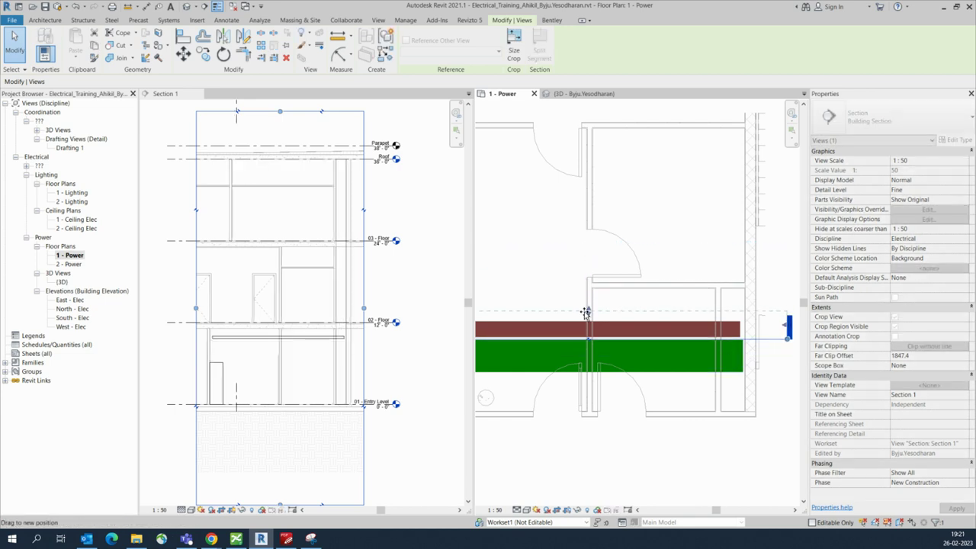
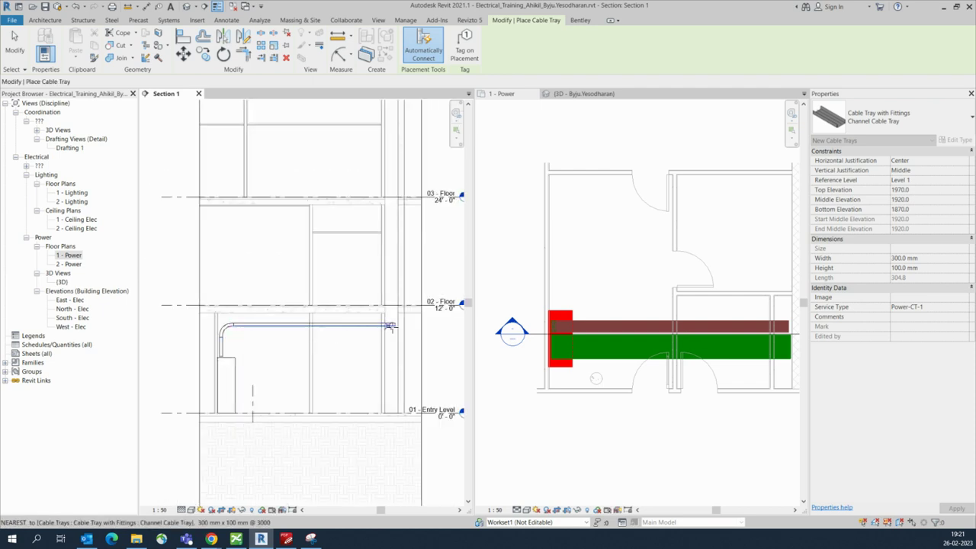
Step: Route the 300 mm tray in Section 1 from the horizontal run's end up to 10700 mm, across below the roof, and down to 9900 mm
scroll(394, 323, up, 4)
click(394, 324)
scroll(381, 374, down, 4)
middle_drag(384, 276, 401, 405)
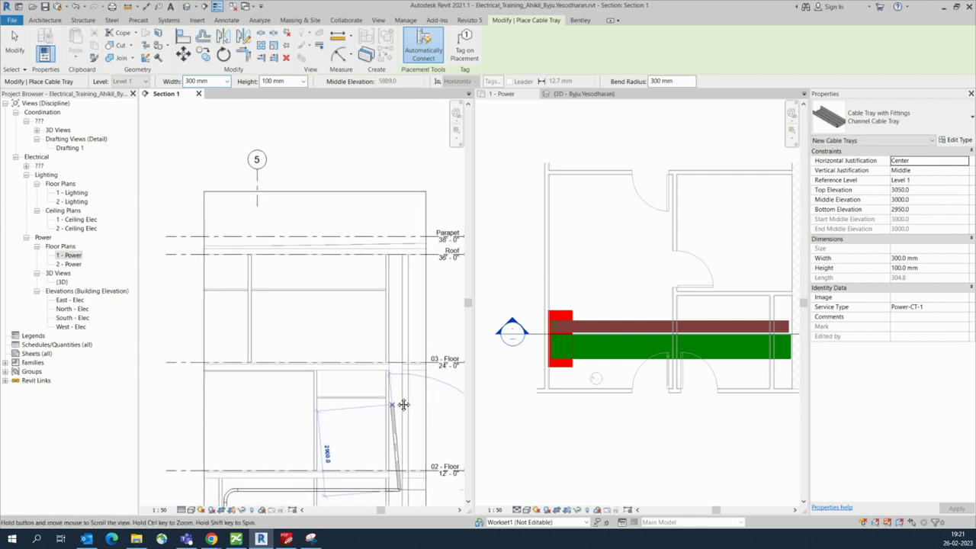
scroll(400, 266, up, 1)
scroll(398, 265, up, 2)
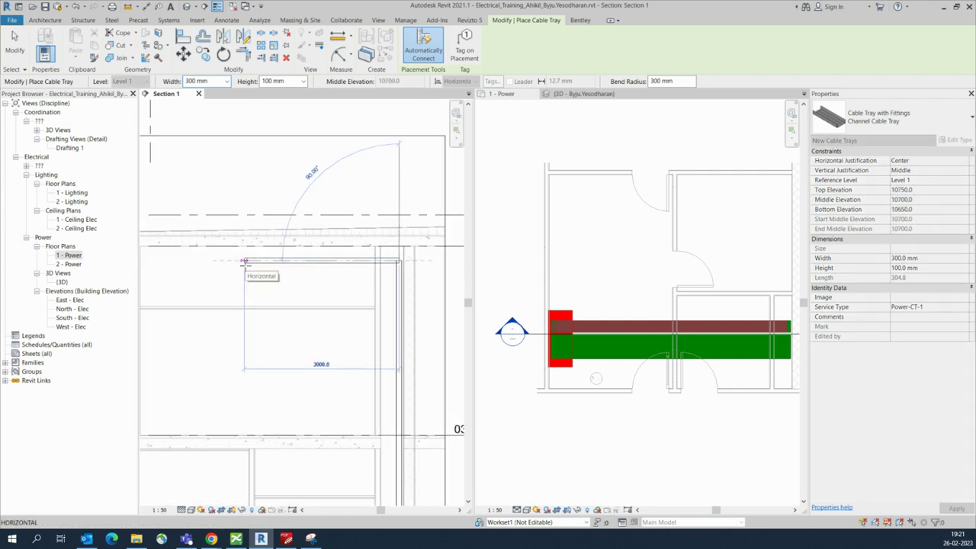
middle_drag(211, 271, 329, 268)
click(326, 258)
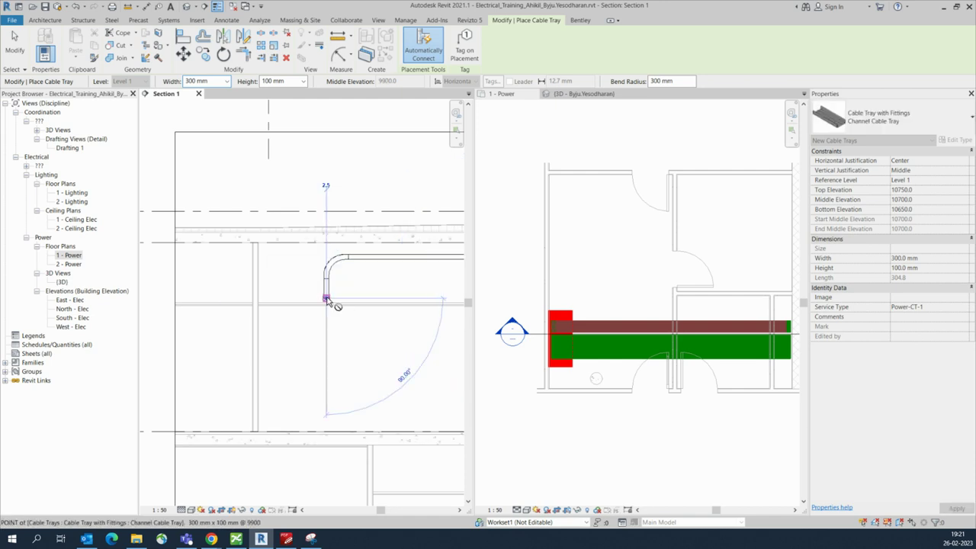
key(Escape)
key(Escape)
Step: Open the 3D view and tile it with the power plan and Section 1
scroll(299, 308, down, 5)
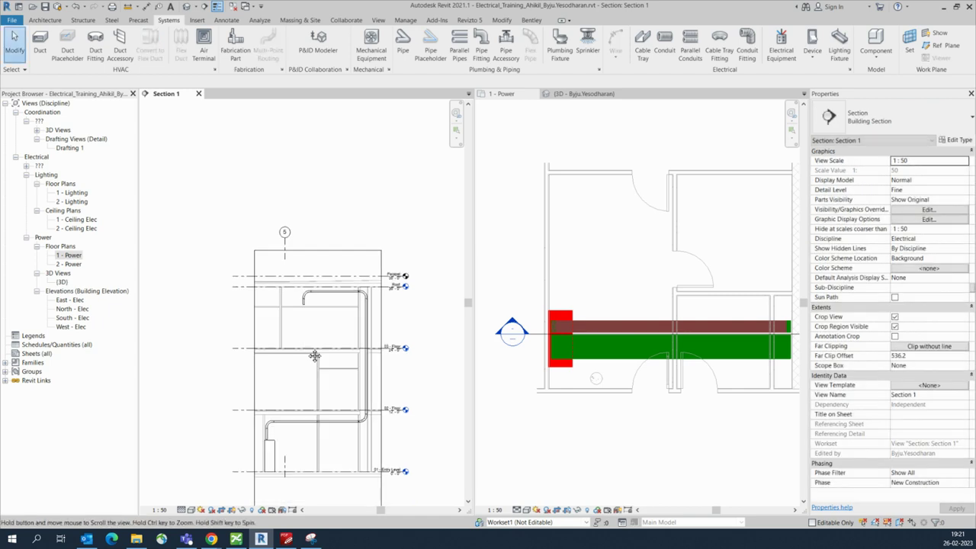
middle_drag(314, 356, 284, 316)
click(528, 339)
click(583, 93)
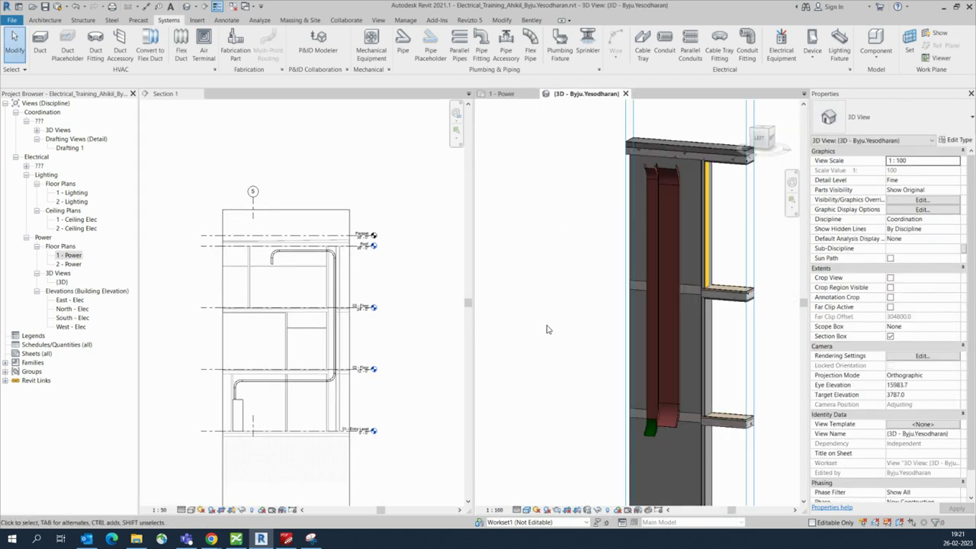
key(w)
key(t)
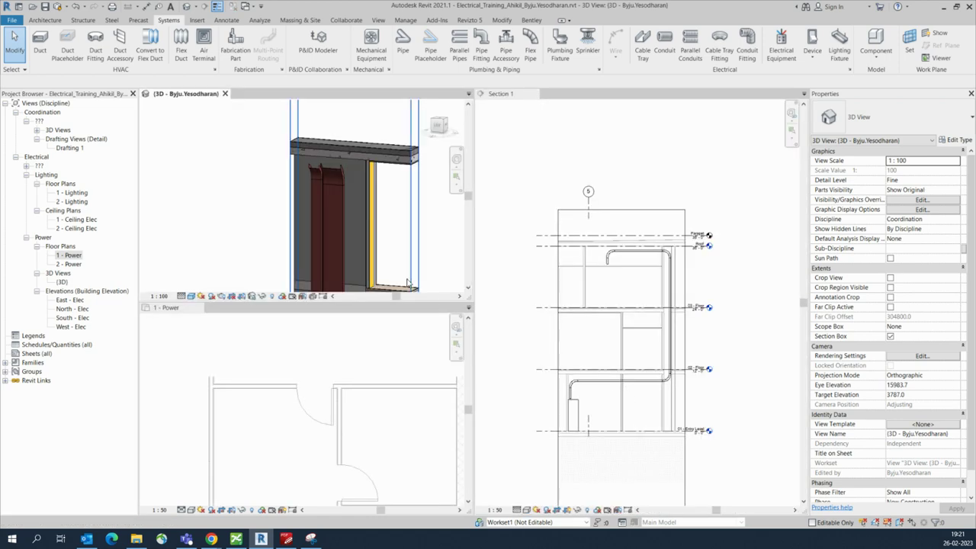
Step: Select the whole connected 300 mm cable tray run in 3D and check its Service Type
scroll(297, 183, up, 4)
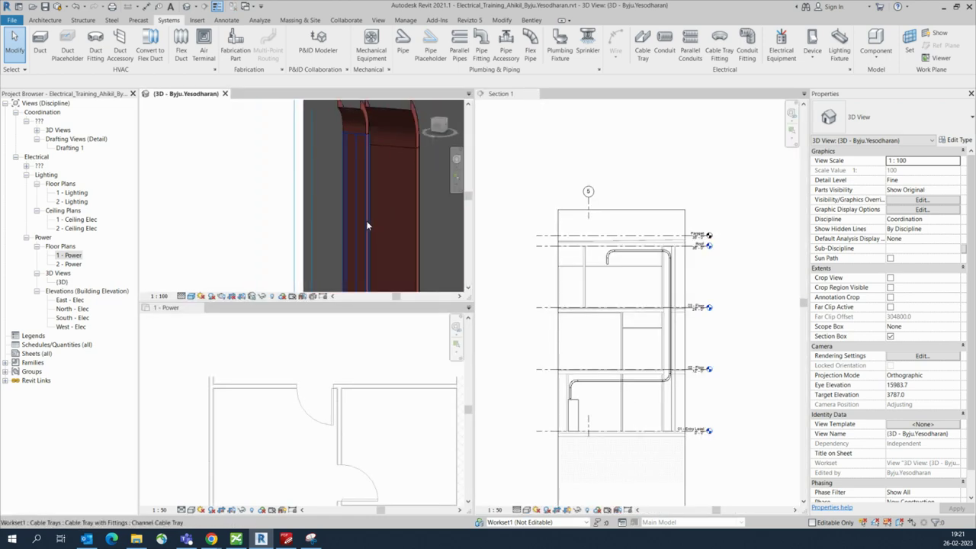
click(366, 227)
key(Tab)
click(366, 226)
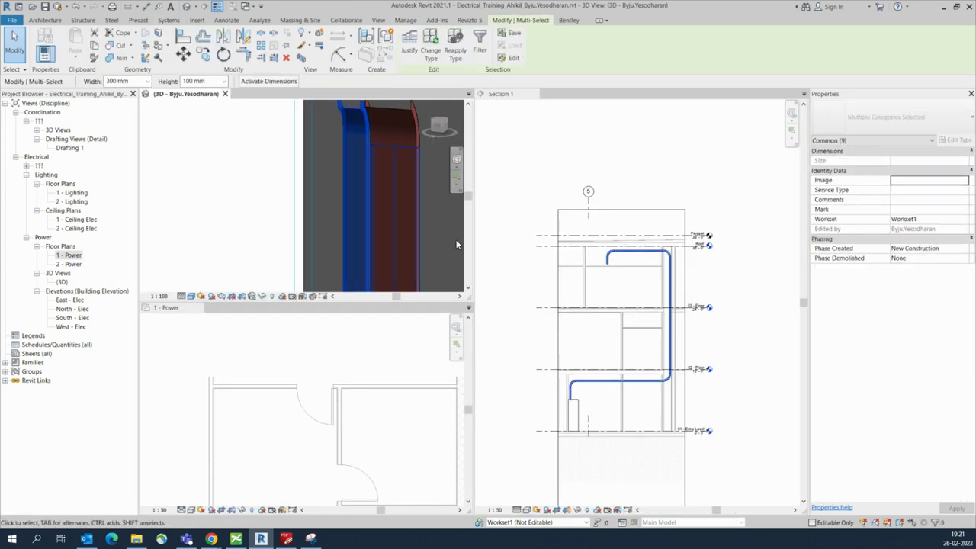
click(927, 192)
click(965, 190)
click(913, 192)
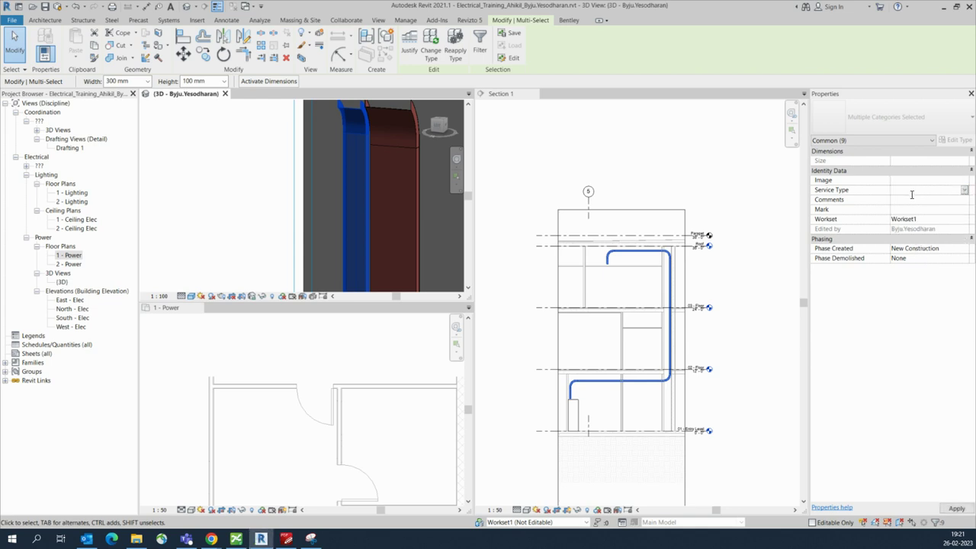
click(896, 199)
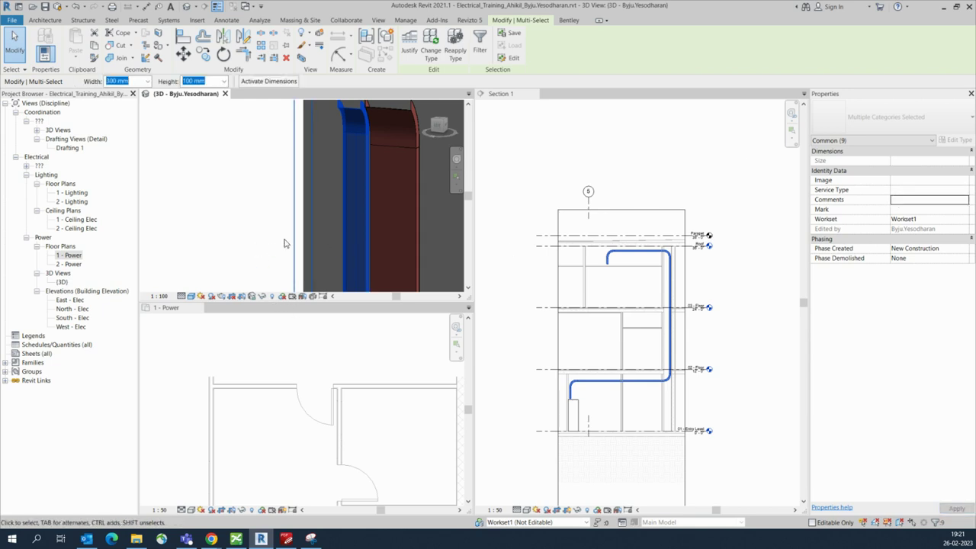
Step: Select the whole connected 600 mm cable tray run in 3D and check its Service Type for comparison
click(408, 262)
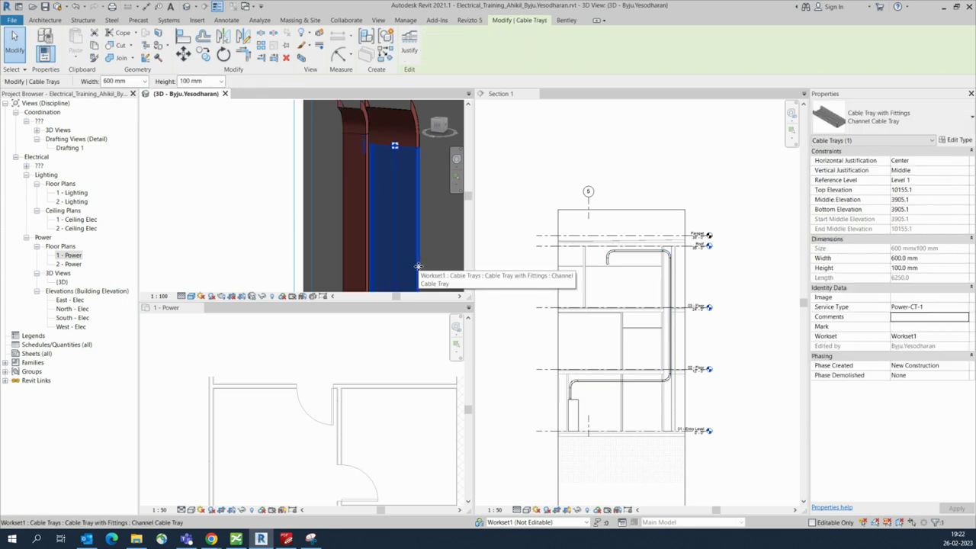
click(419, 266)
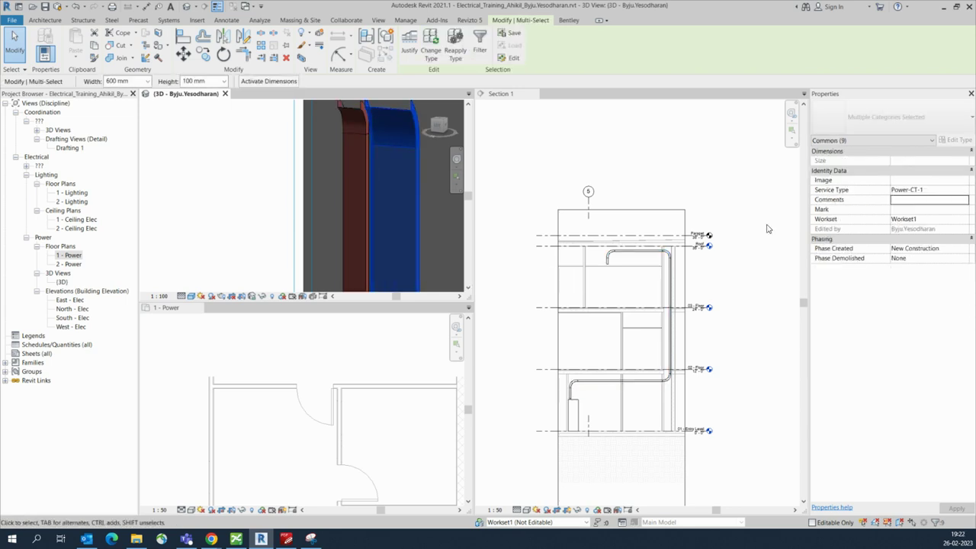
click(900, 202)
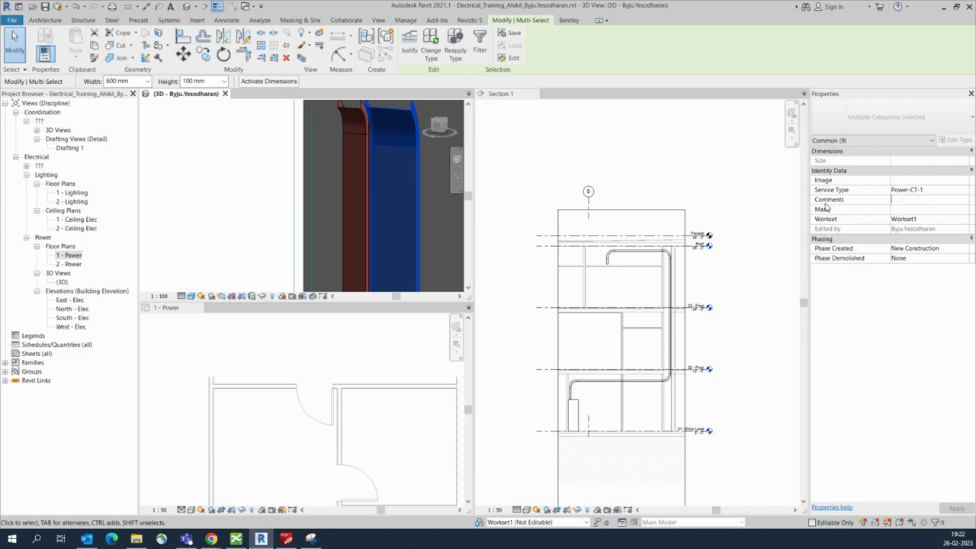
click(242, 211)
Step: Set the Service Type of the entire connected 300 mm tray run, including its fittings, to Fire Alarm-CT
click(363, 257)
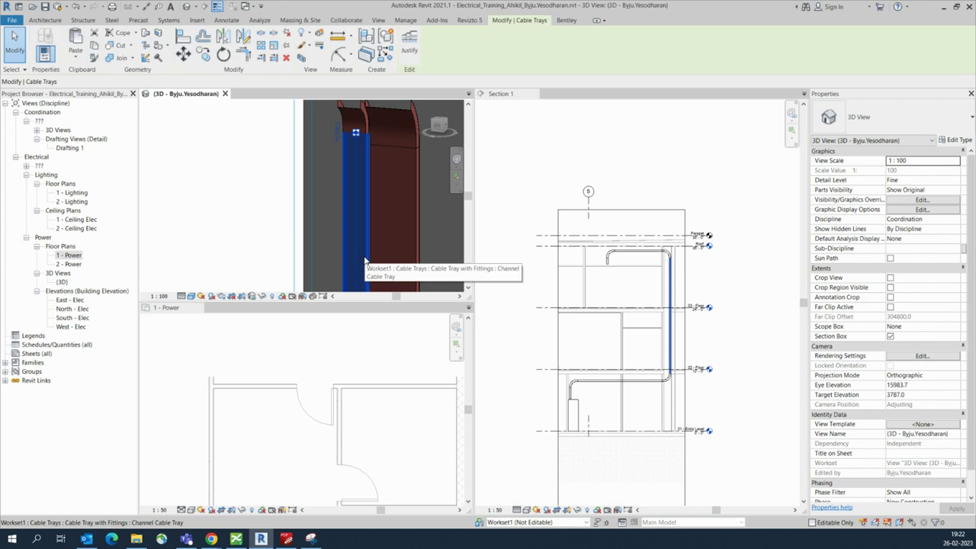
key(Tab)
click(364, 255)
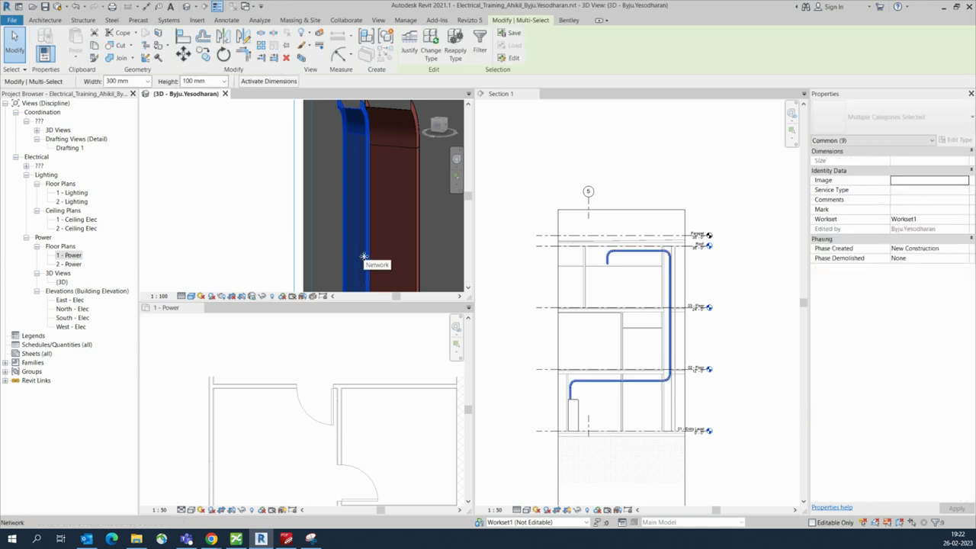
click(896, 191)
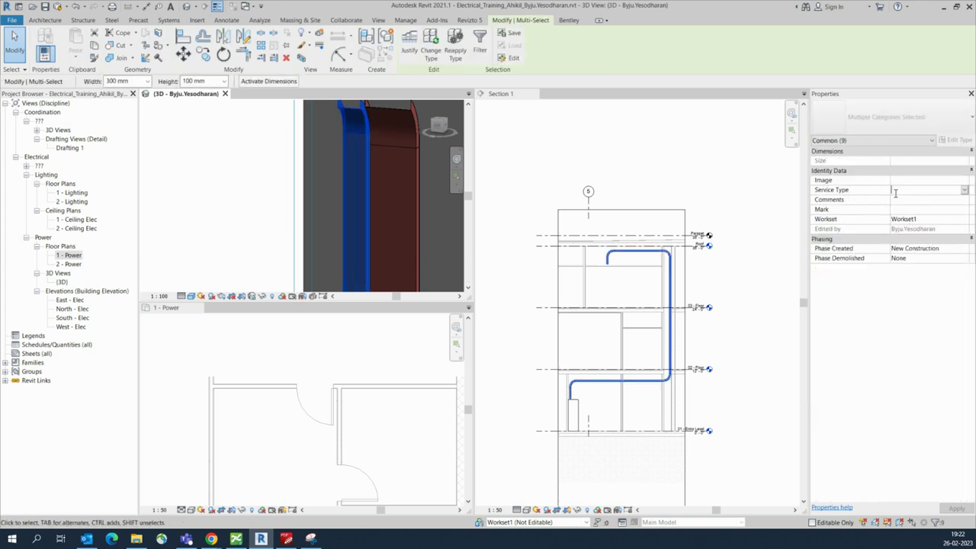
text(f)
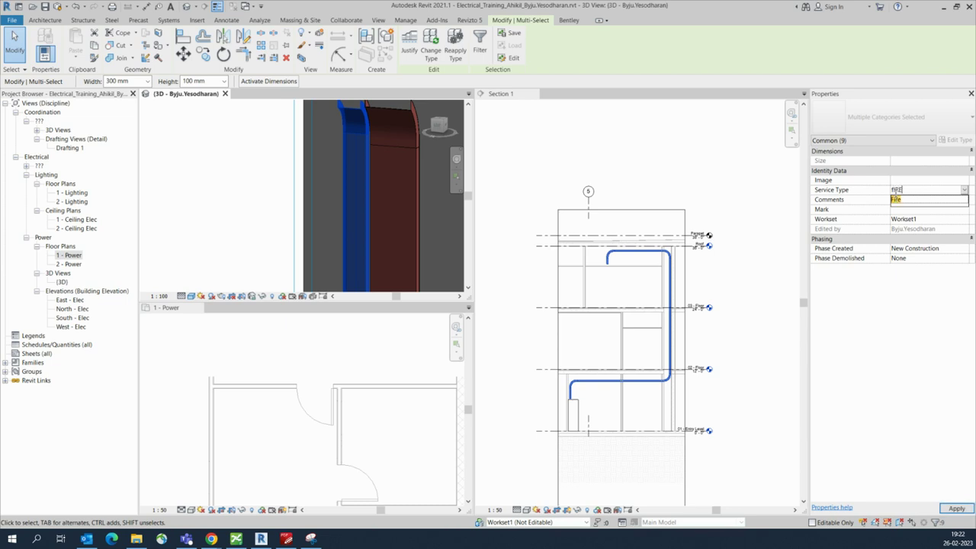
key(BackSpace)
text(f)
key(BackSpace)
text(f)
key(BackSpace)
text(f)
text(ire Alarm-CT)
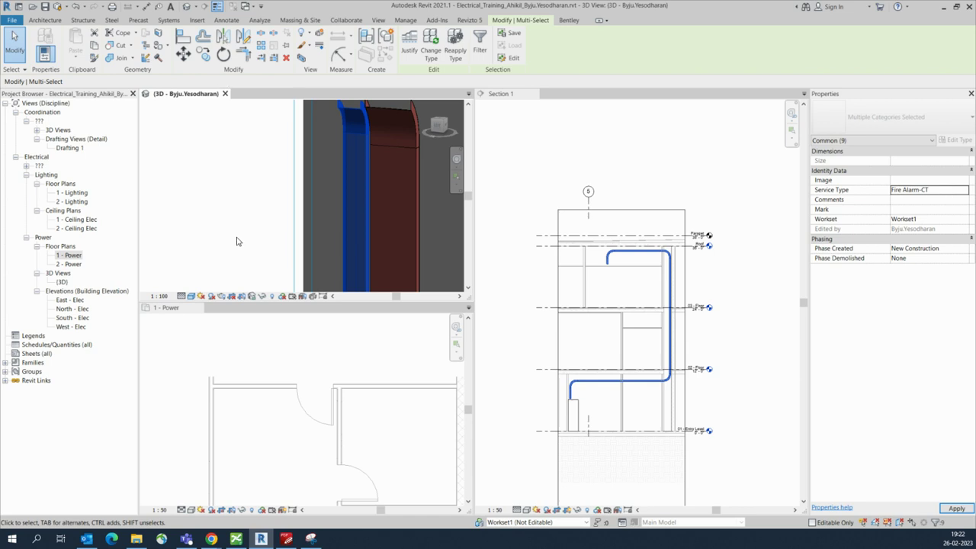
click(247, 241)
Step: Extend the 3D section box towards the transformer to take in more of the cable tray route
shift+middle_drag(247, 240, 364, 211)
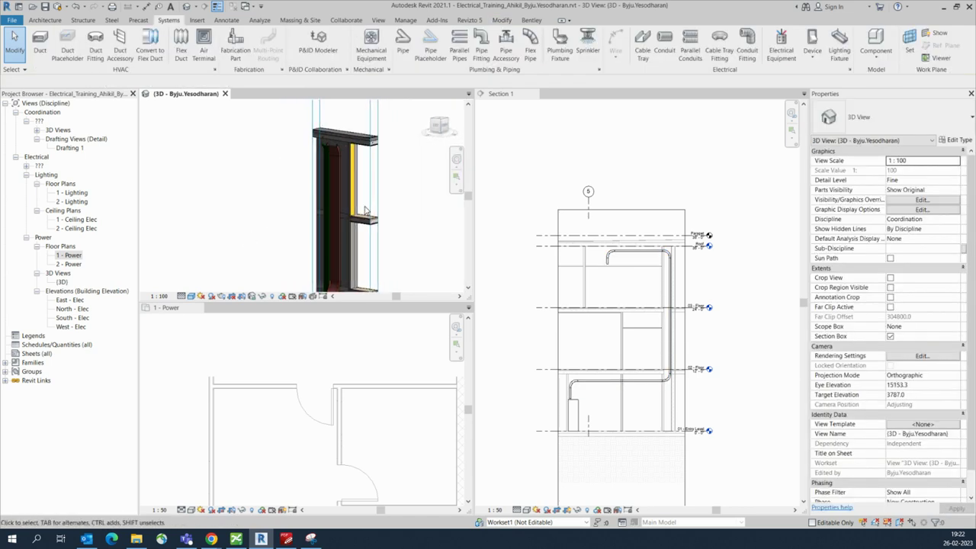
click(364, 212)
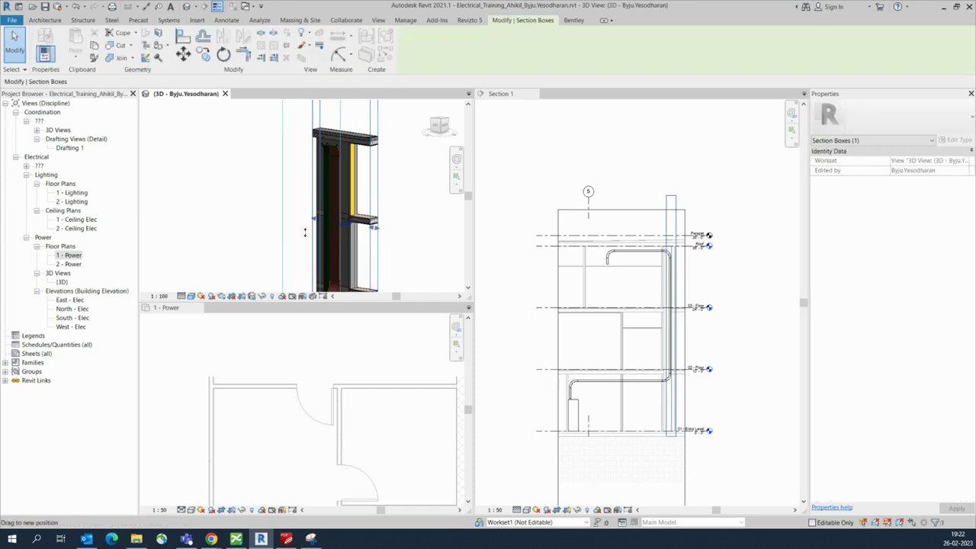
drag(305, 233, 332, 225)
shift+middle_drag(389, 229, 474, 205)
scroll(309, 175, up, 4)
shift+middle_drag(292, 171, 289, 196)
Step: Select the horizontal 600 mm and 300 mm trays in the power plan and nudge both slightly downward, away from the shaft's upper wall
click(294, 382)
scroll(295, 381, down, 4)
middle_drag(299, 454, 286, 411)
scroll(281, 412, up, 3)
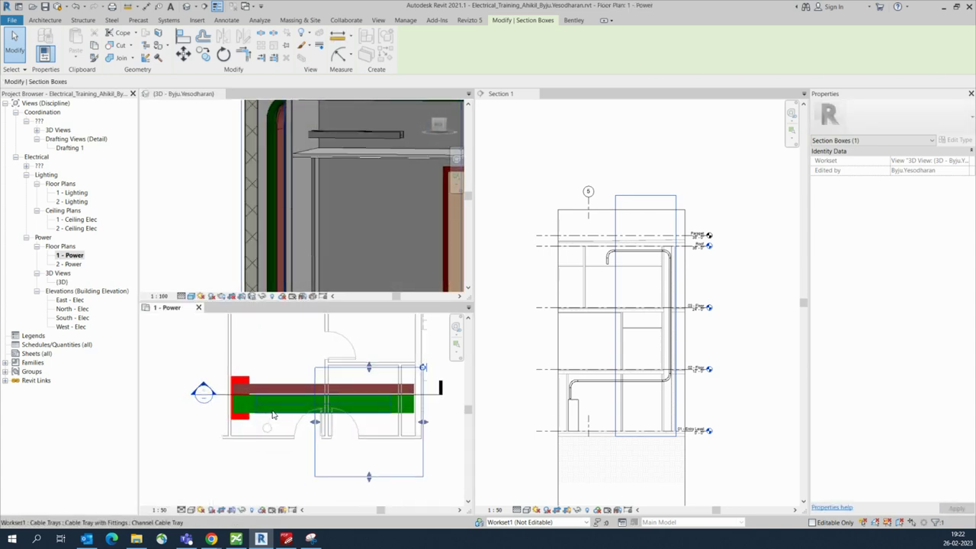
scroll(273, 414, up, 2)
click(277, 412)
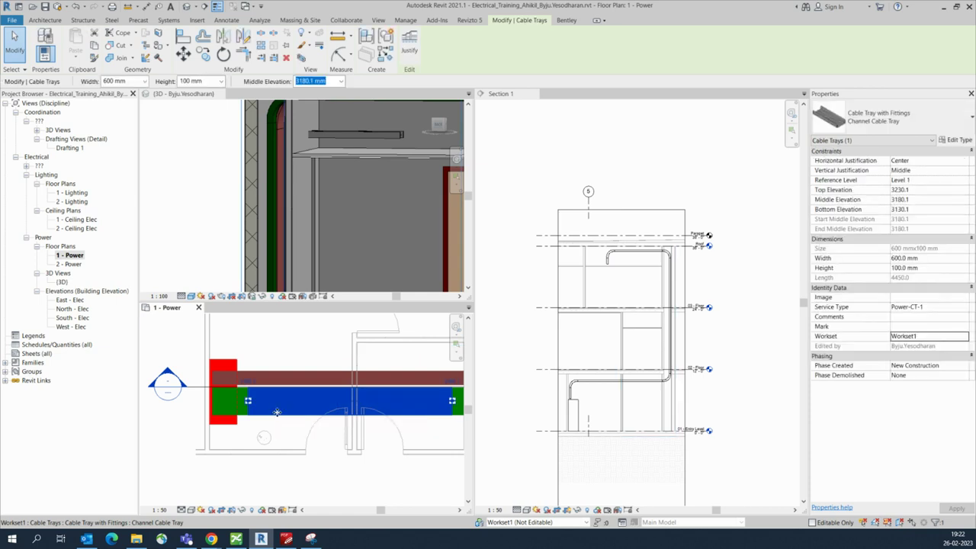
ctrl+click(299, 374)
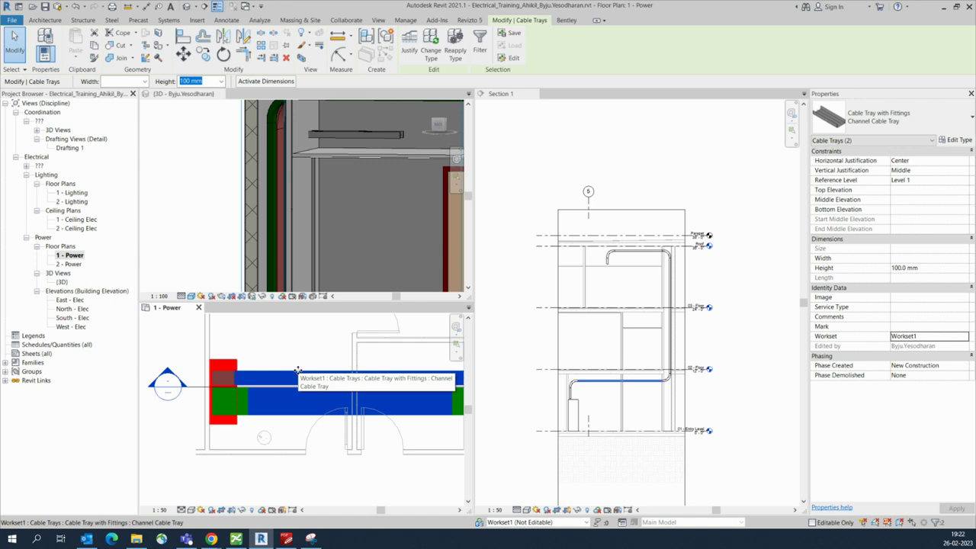
key(Down)
key(Down)
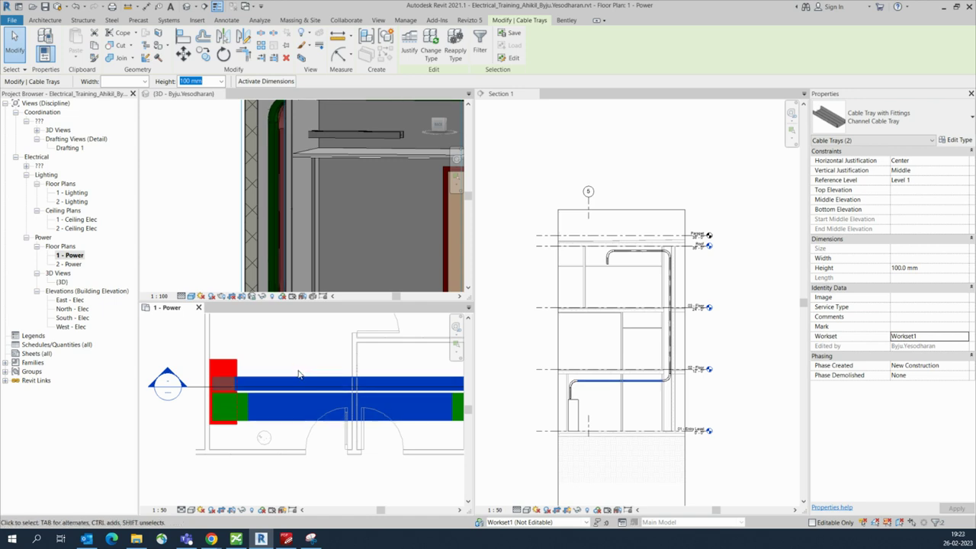
key(Escape)
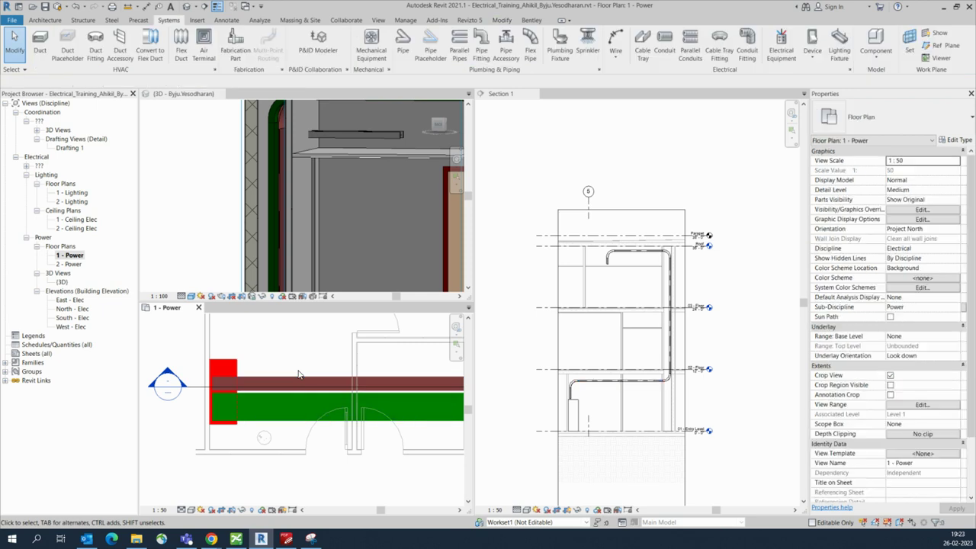
Step: Examine the cable tray route from the transformer to the roof in the plan, 3D and section views
scroll(275, 412, down, 4)
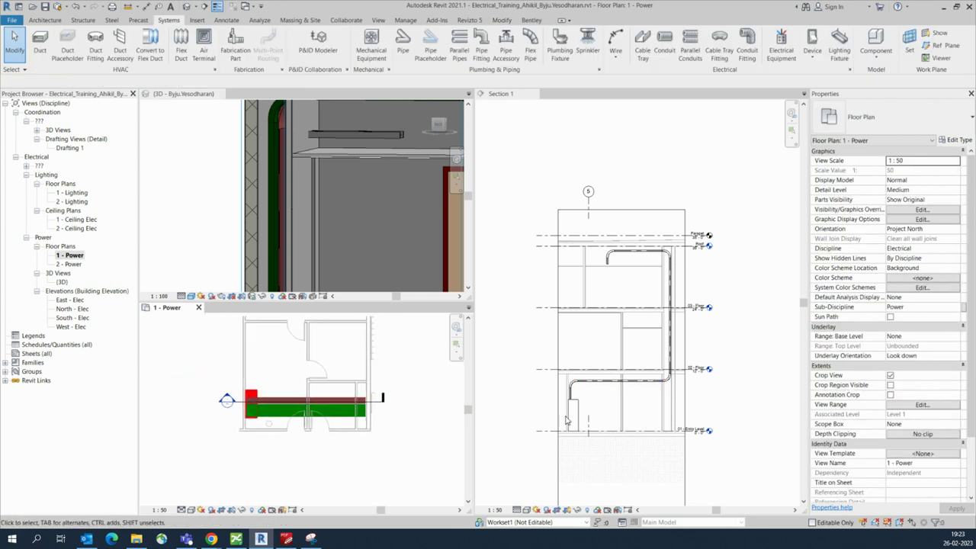
scroll(622, 402, up, 2)
click(309, 234)
scroll(314, 236, down, 5)
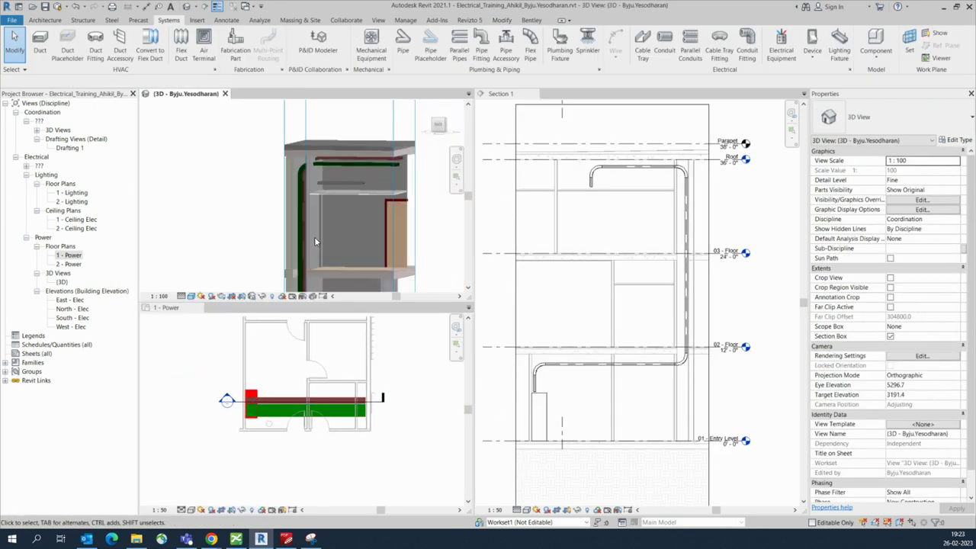
click(644, 333)
scroll(644, 333, up, 4)
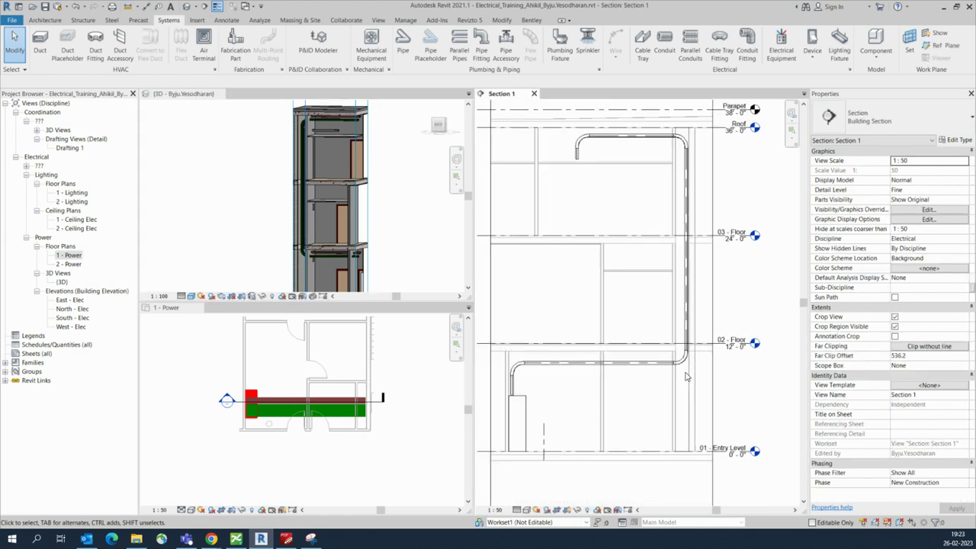
scroll(647, 383, down, 3)
scroll(642, 385, down, 3)
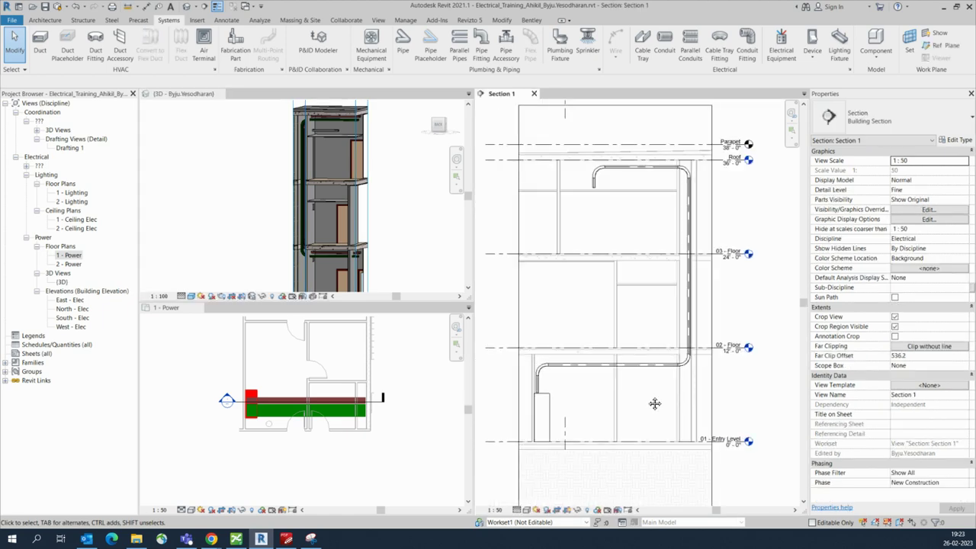
Step: Try the Realistic visual style in Section 1 and set the view to Shaded
click(527, 510)
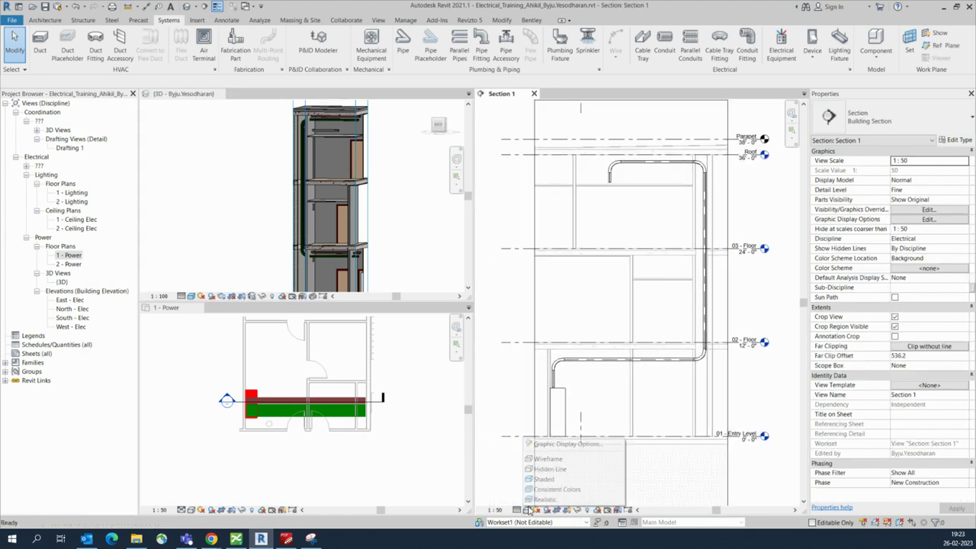
click(536, 500)
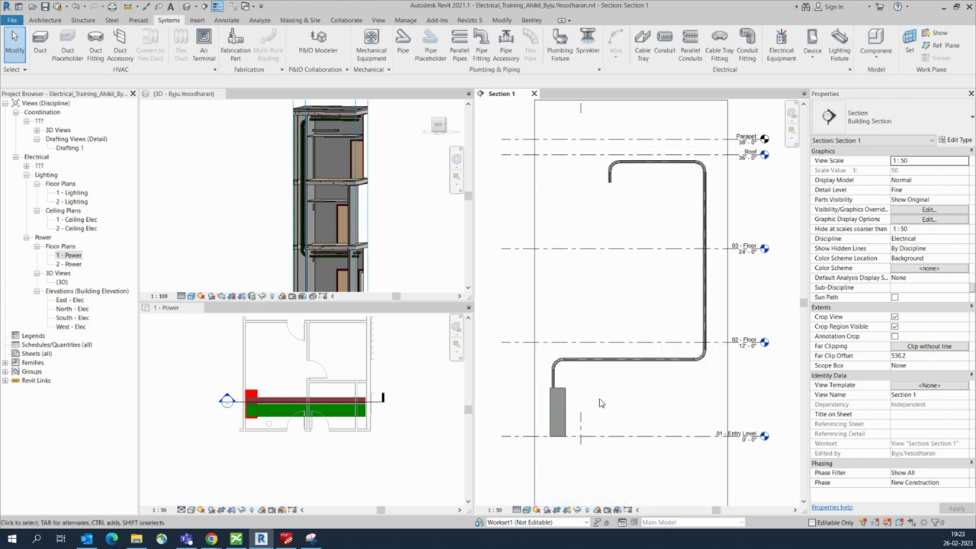
click(527, 510)
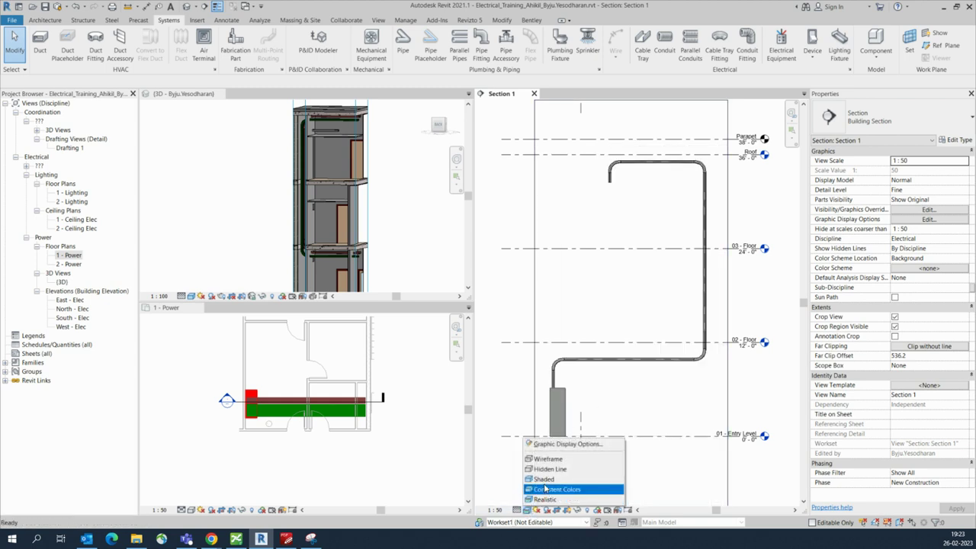
click(568, 477)
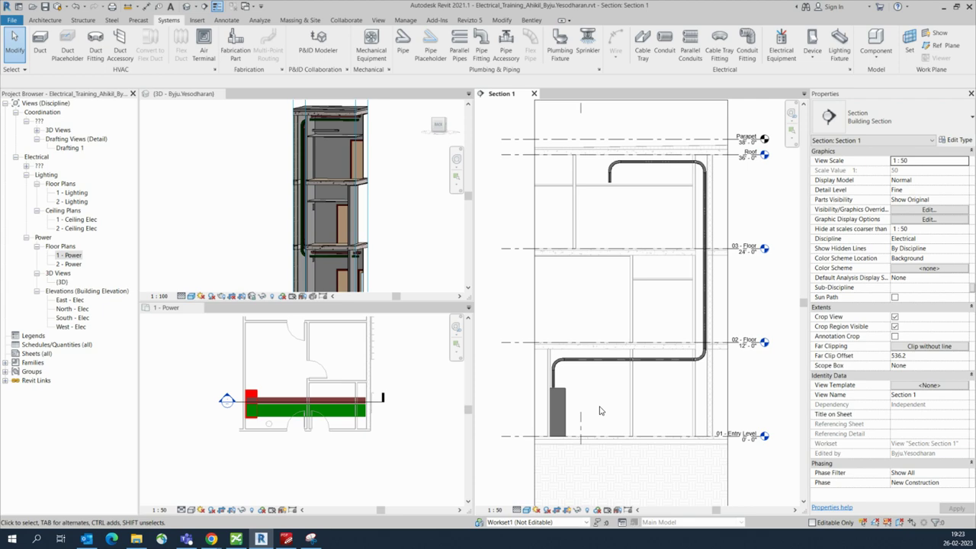
Step: Add the Power-CT-1 and Fire Alarm-CT filters to the Visibility/Graphic Overrides of Section 1
key(v)
key(v)
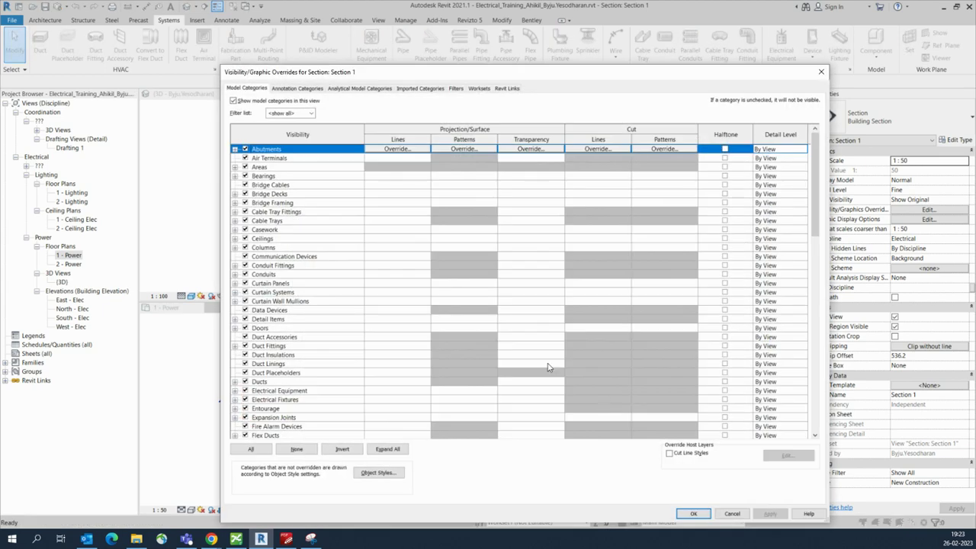
click(456, 88)
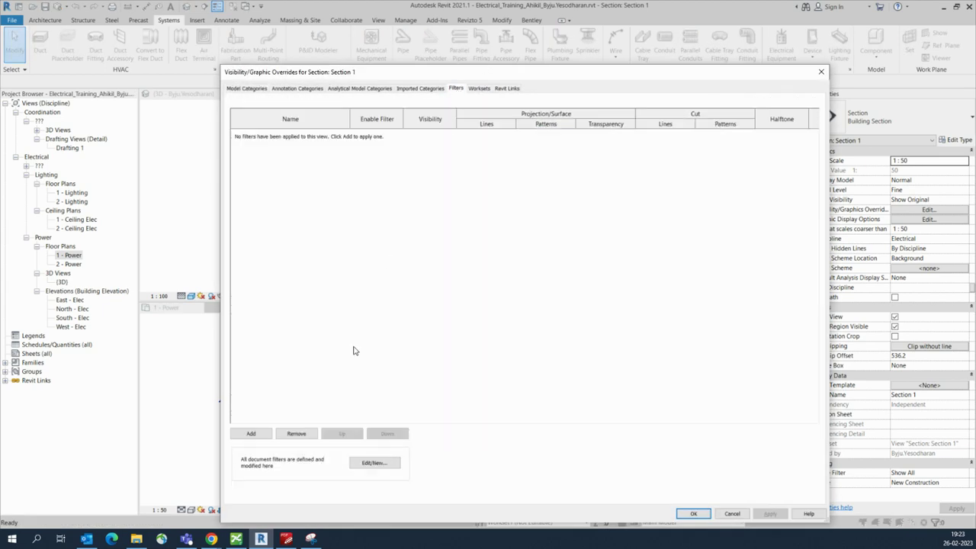
click(251, 434)
click(390, 251)
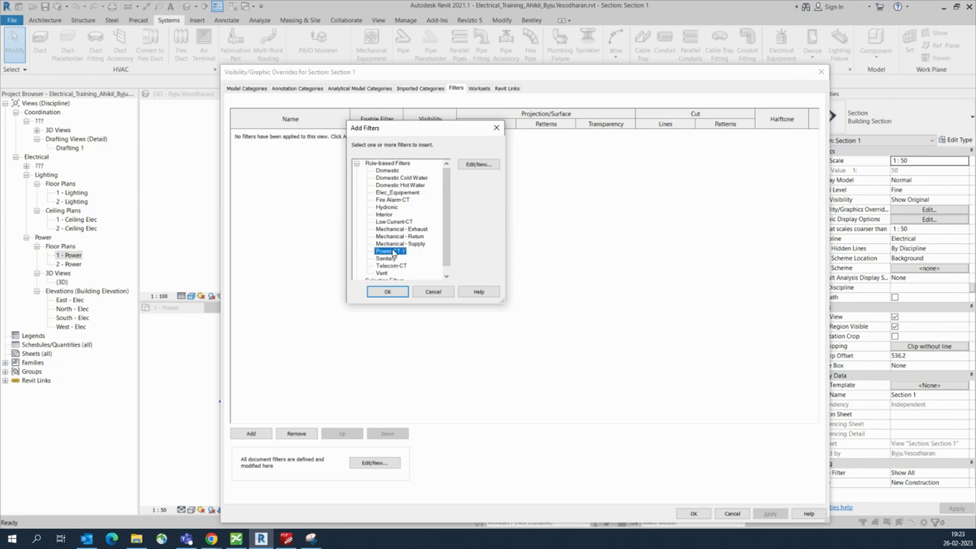
ctrl+click(395, 200)
click(388, 291)
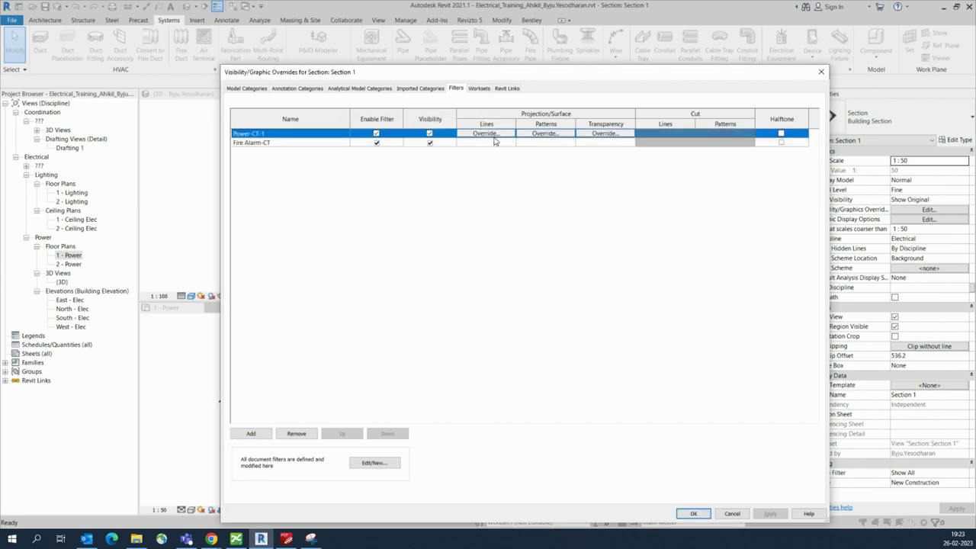
Step: Override the Power-CT-1 filter's projection foreground pattern with a solid fill in purple RGB 128-000-255
click(539, 133)
click(534, 265)
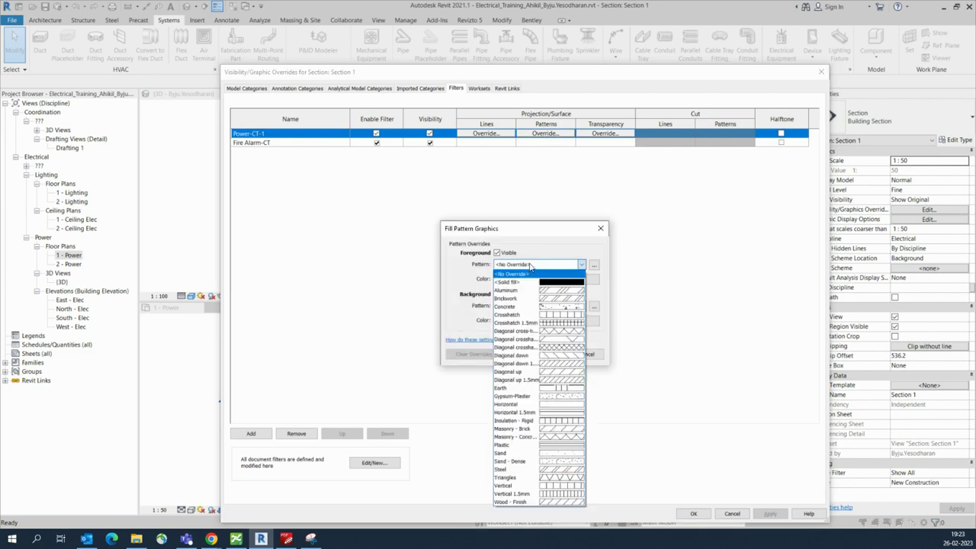
click(534, 282)
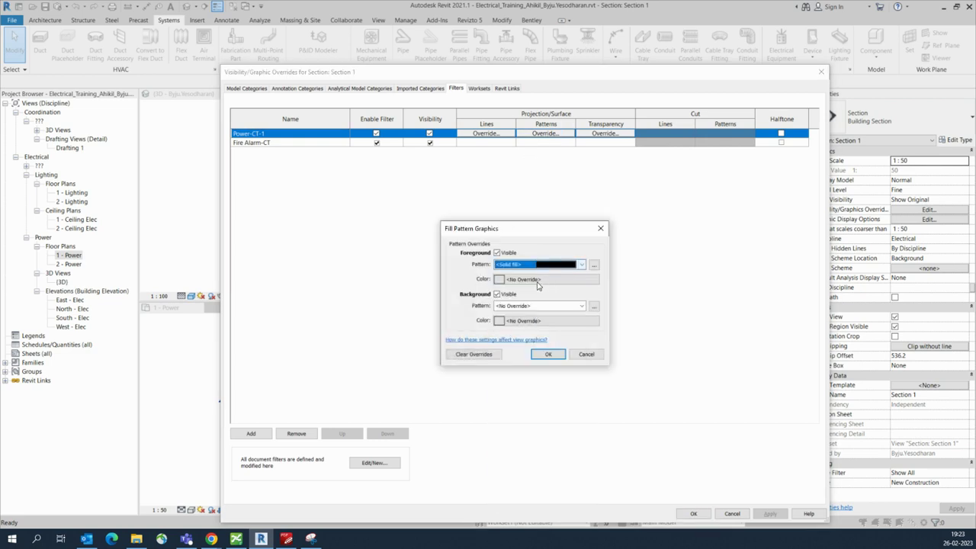
click(538, 281)
click(511, 258)
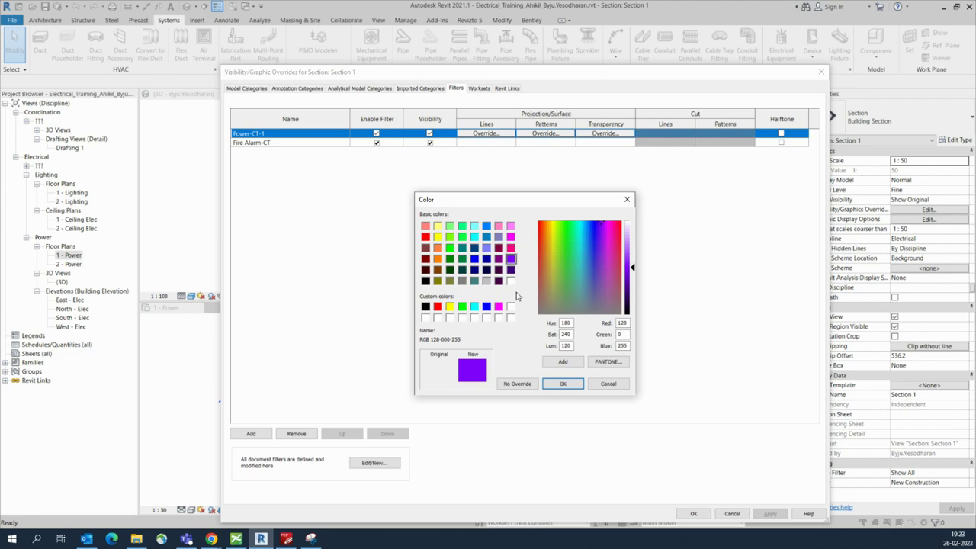
click(560, 383)
Step: Give the Power-CT-1 filter's background pattern a solid fill in purple RGB 128-000-255 and accept the pattern override
click(538, 305)
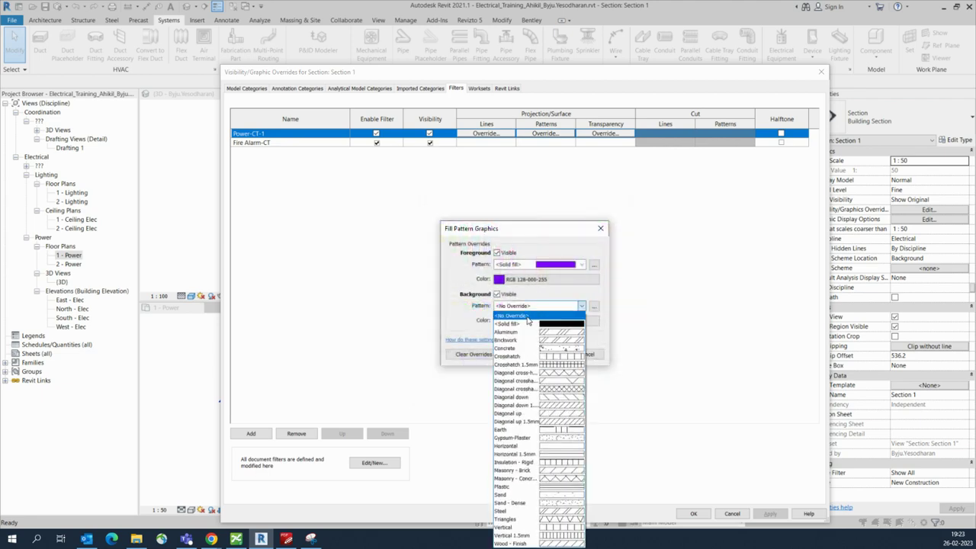
click(529, 320)
click(524, 320)
click(511, 258)
click(563, 384)
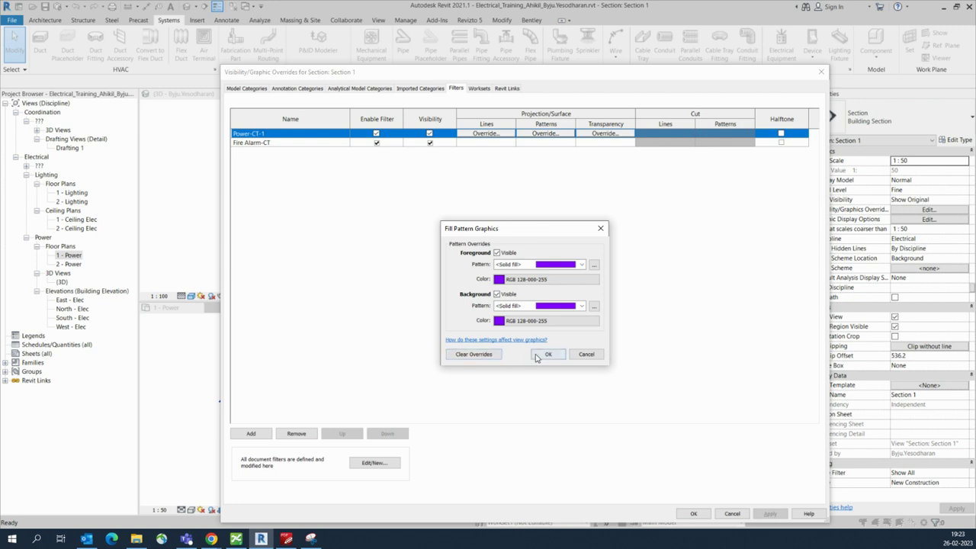
click(552, 354)
Step: Override the Fire Alarm-CT filter's projection foreground pattern with a solid fill in blue
click(549, 143)
click(540, 143)
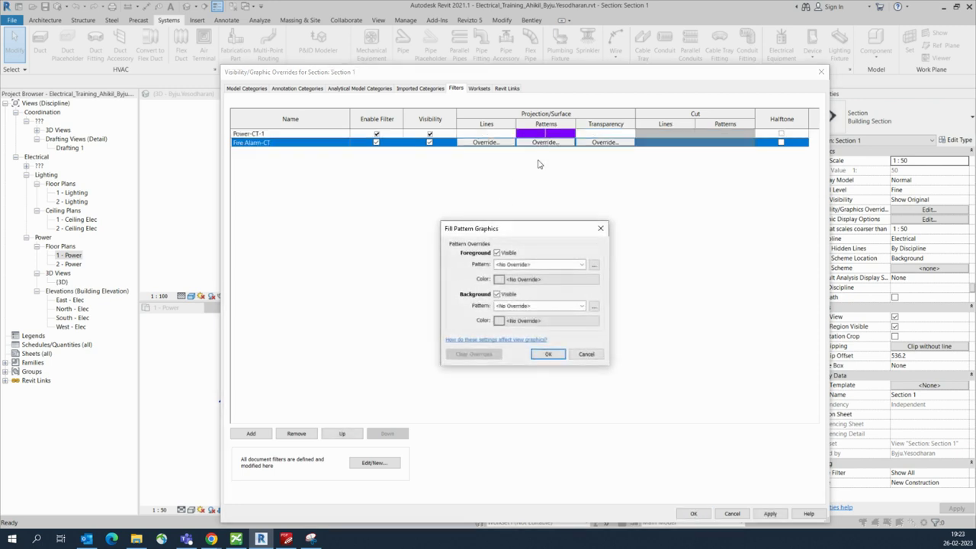
click(541, 265)
click(543, 272)
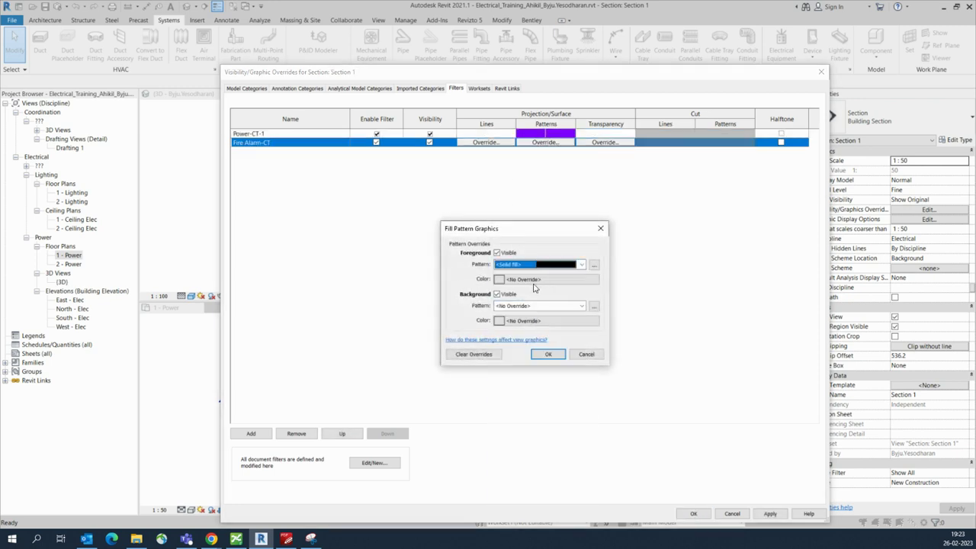
click(534, 280)
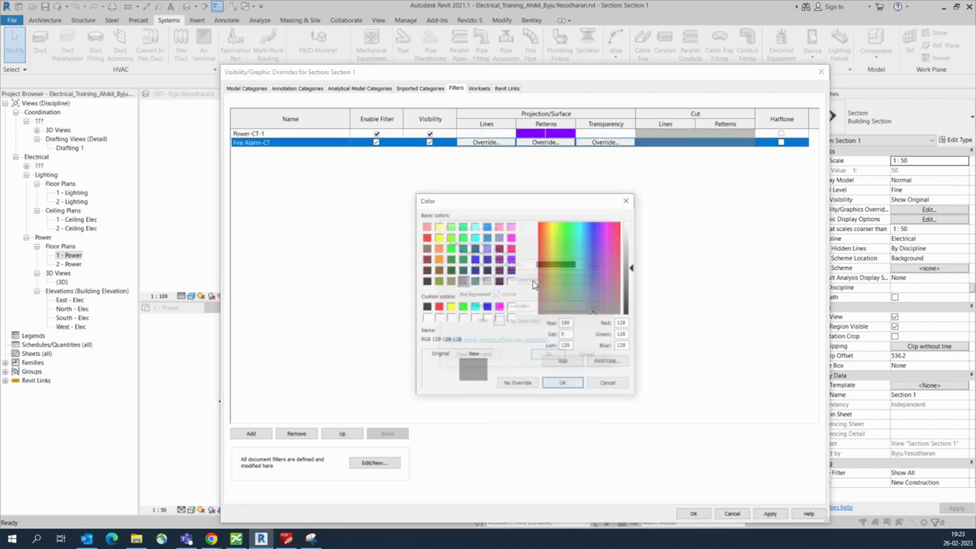
click(475, 259)
click(562, 384)
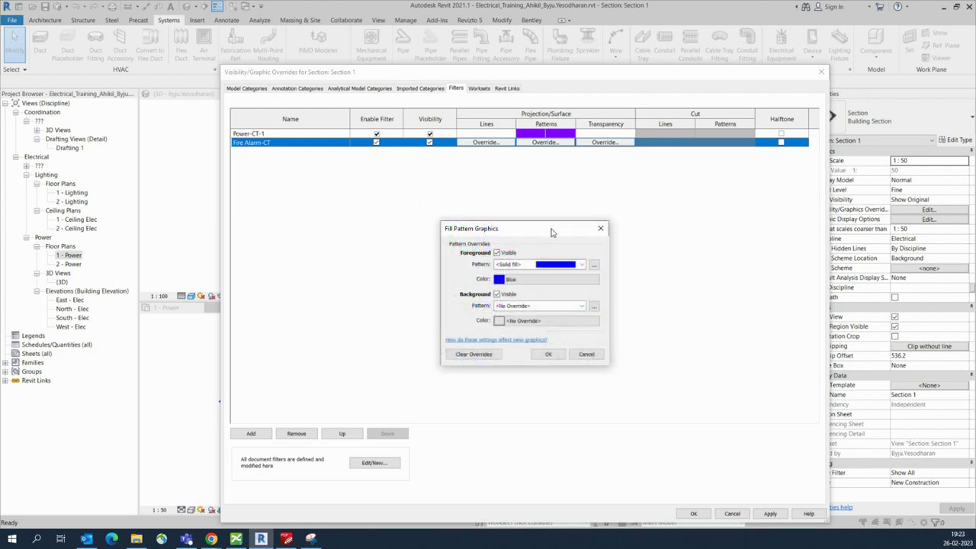
Step: Give the Fire Alarm-CT filter's background pattern a solid blue fill and apply the graphic overrides to Section 1
click(546, 311)
scroll(526, 328, up, 1)
click(526, 318)
click(527, 321)
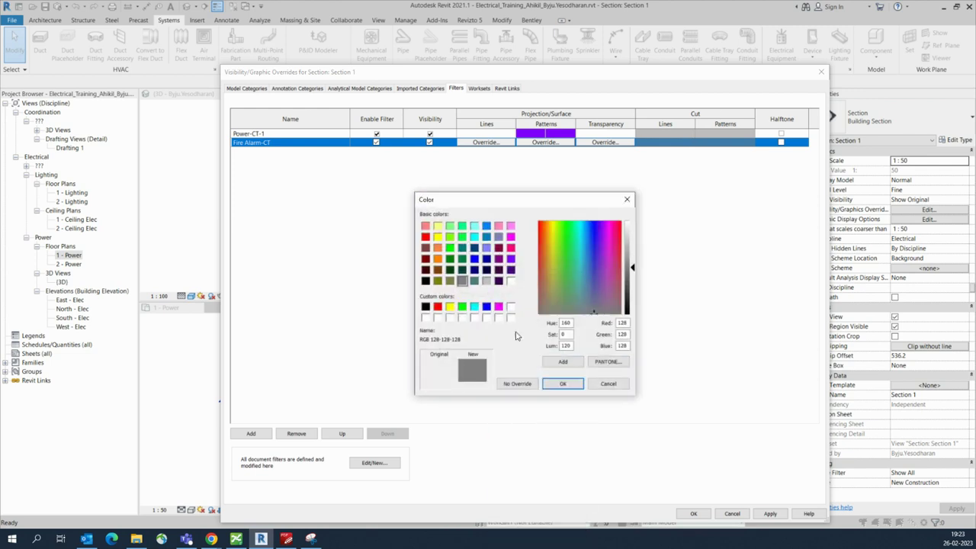
click(487, 307)
click(562, 384)
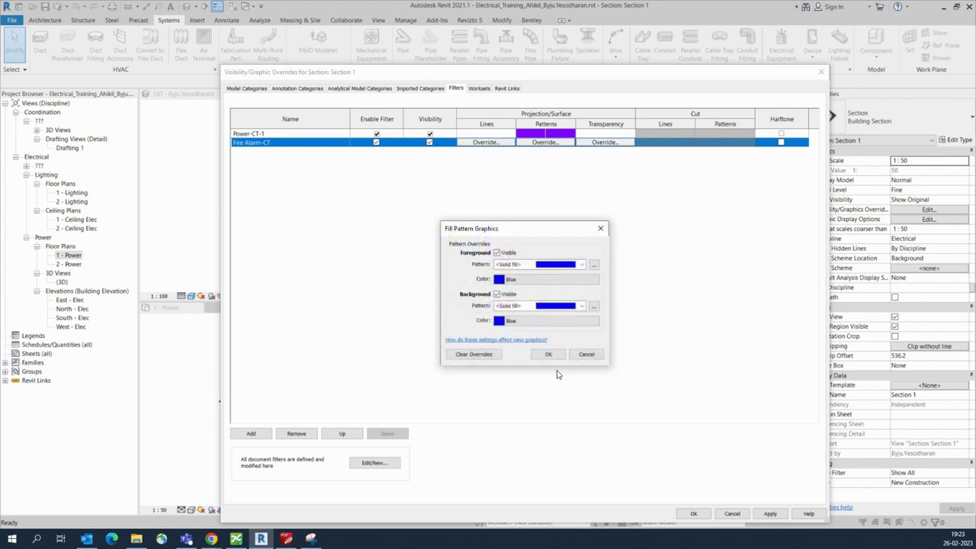
click(549, 355)
click(693, 513)
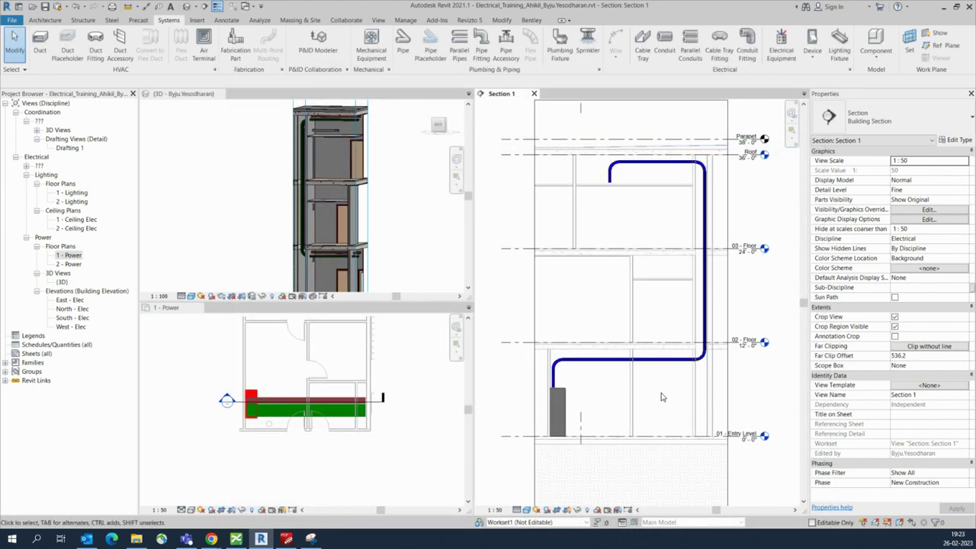
Step: Inspect the tray run in Section 1 and the lower riser bends of both trays in the 3D view
scroll(632, 280, up, 1)
scroll(588, 393, up, 2)
middle_drag(598, 399, 612, 242)
scroll(594, 262, down, 2)
scroll(603, 292, down, 3)
middle_drag(625, 285, 616, 327)
scroll(591, 319, up, 2)
click(303, 244)
scroll(303, 245, up, 4)
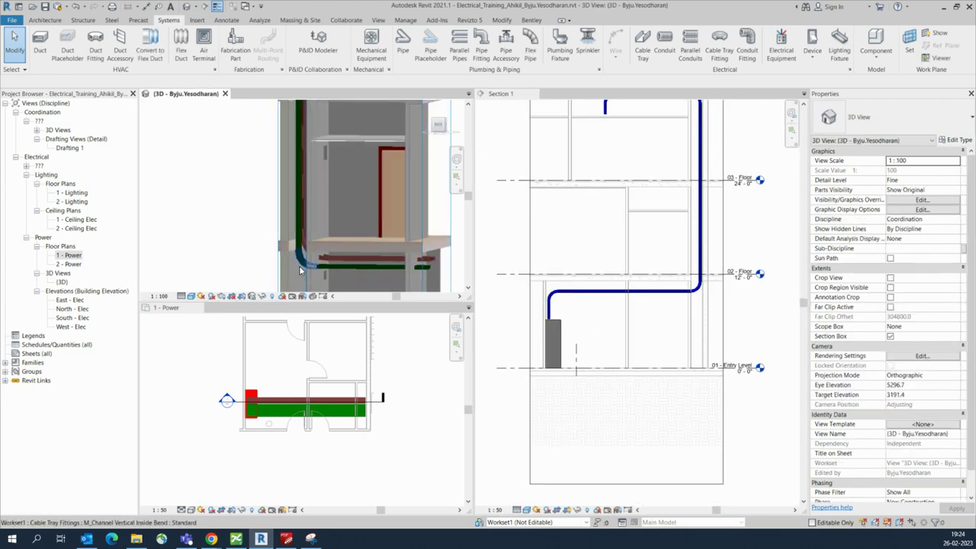
shift+middle_drag(302, 275, 304, 294)
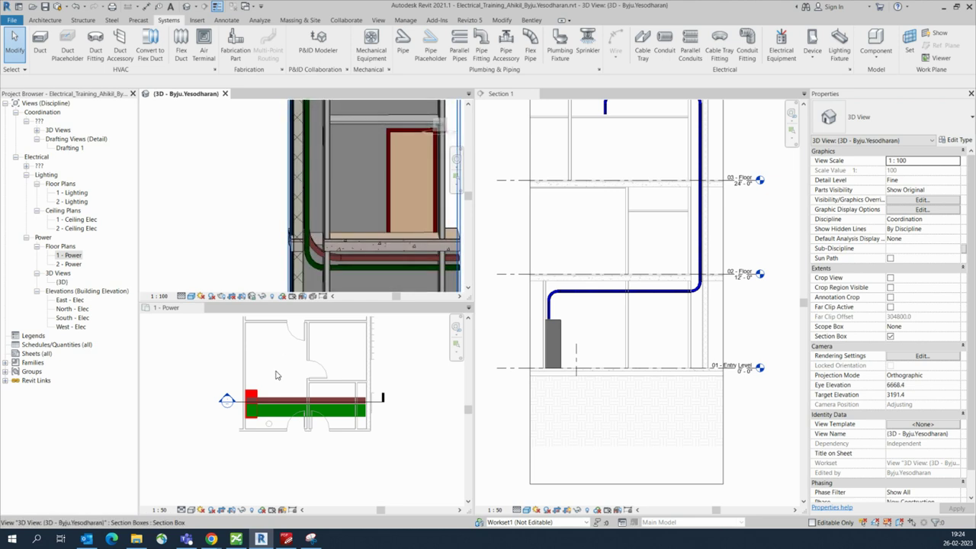
Step: Start a new 300 mm channel cable tray in the power plan and set its Service Type to Low Current-CT
scroll(282, 412, up, 4)
click(265, 356)
scroll(265, 357, down, 2)
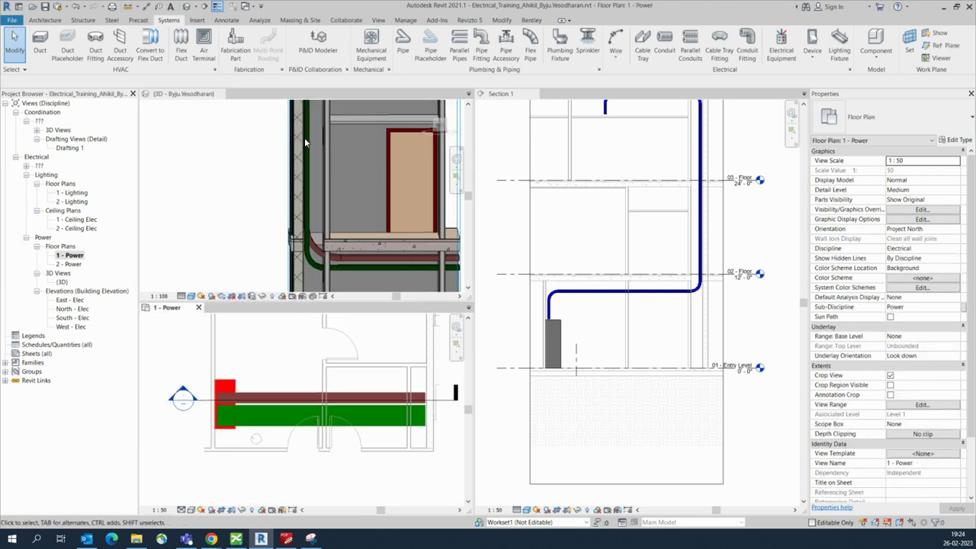
click(642, 45)
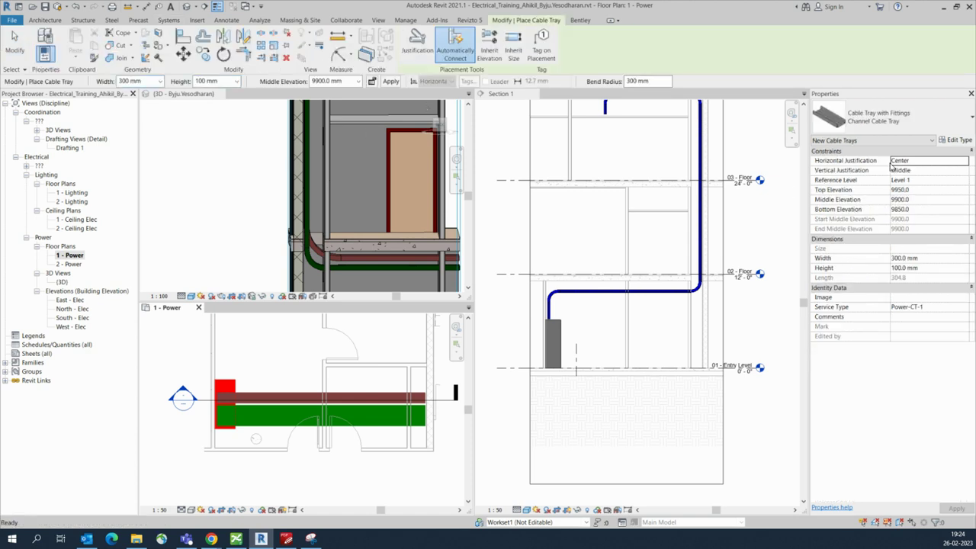
click(938, 306)
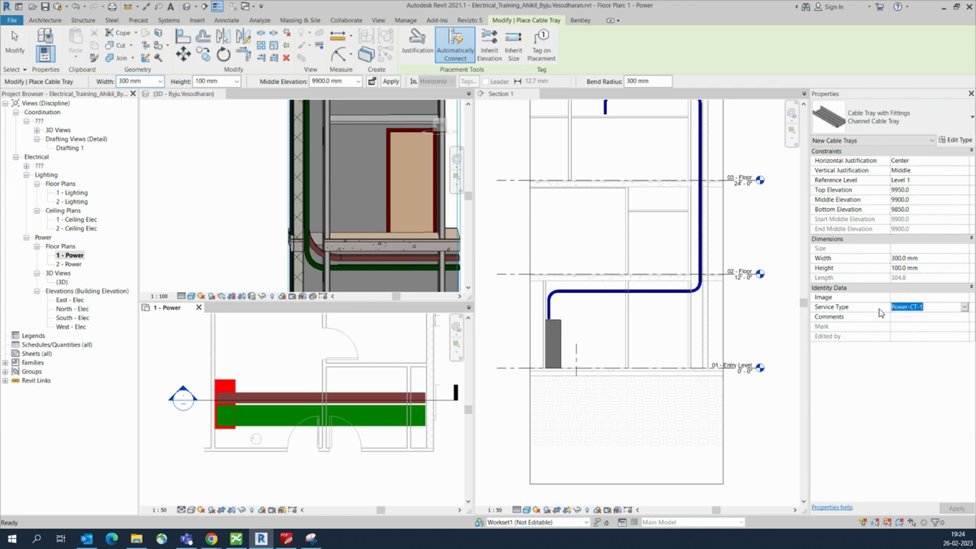
text(L)
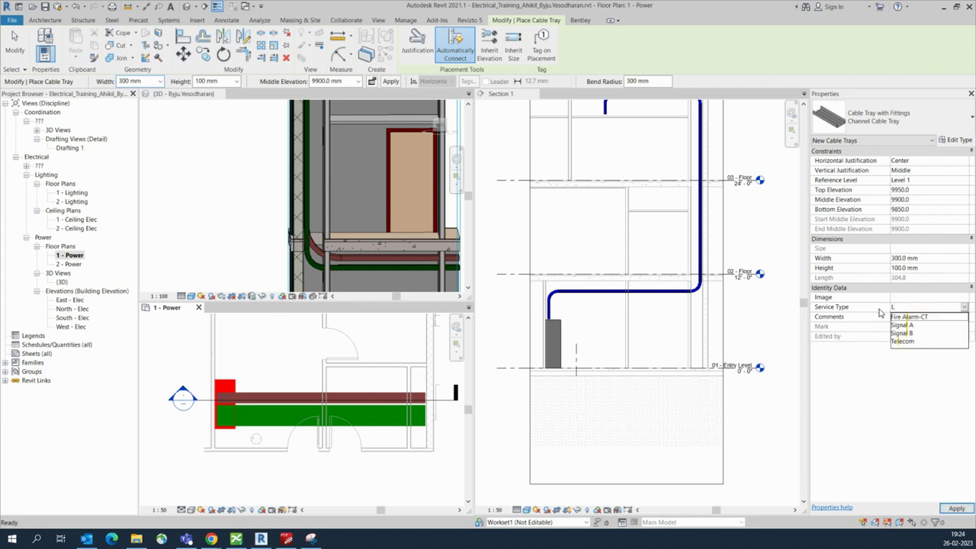
text(ow Current-CT)
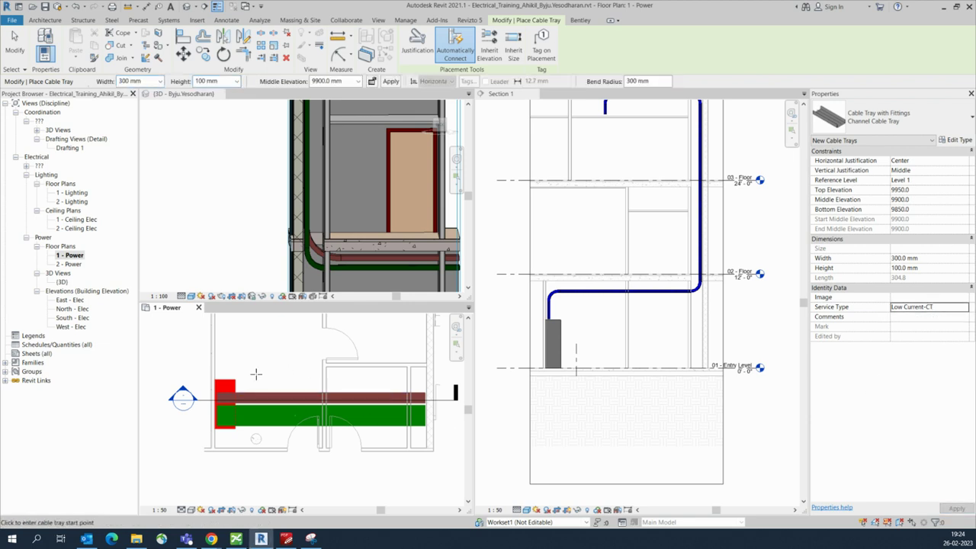
scroll(251, 382, up, 3)
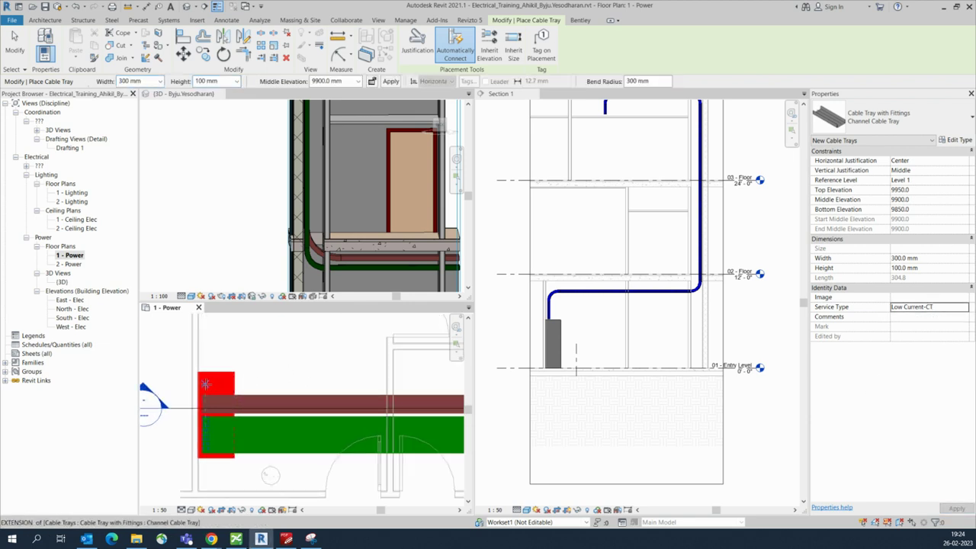
scroll(299, 384, down, 1)
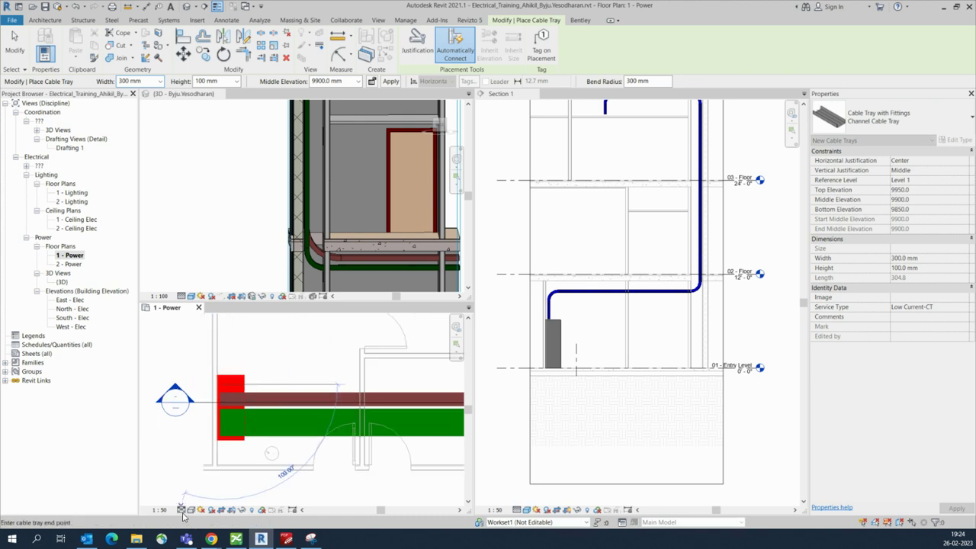
scroll(269, 384, up, 1)
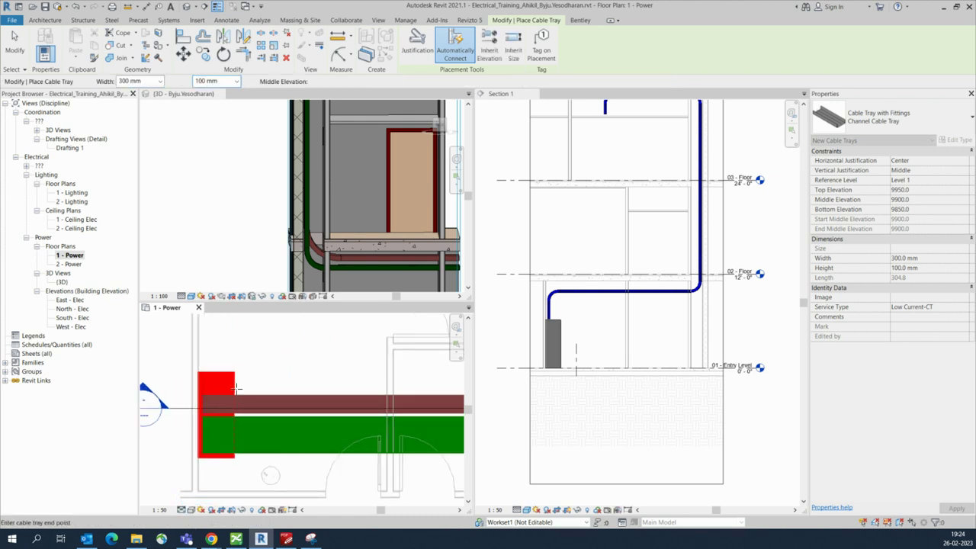
scroll(292, 381, down, 1)
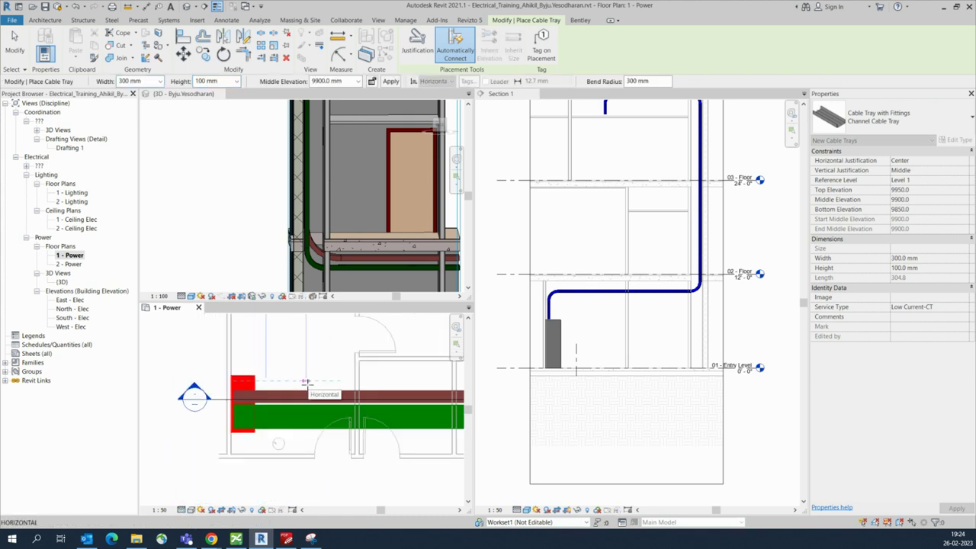
click(359, 82)
key(Return)
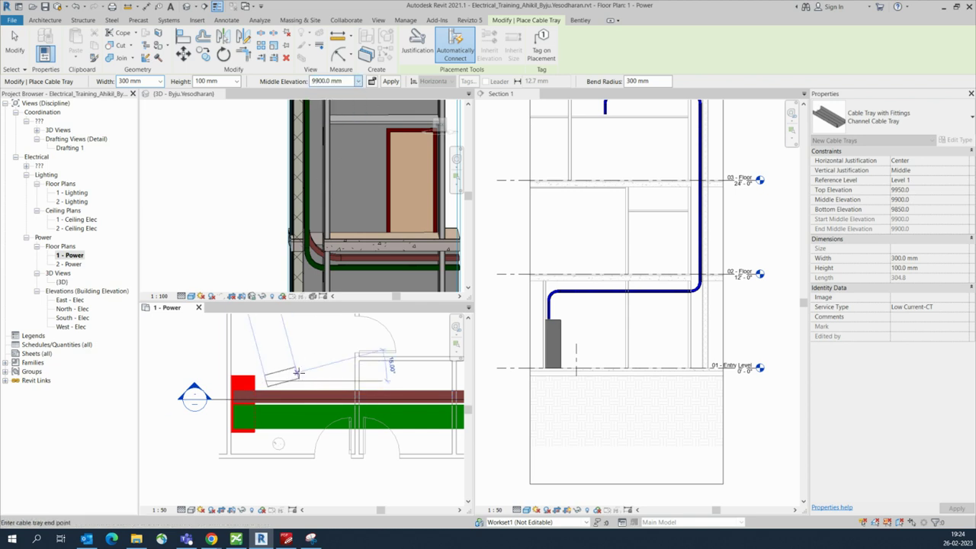
scroll(300, 374, up, 2)
key(Escape)
key(Escape)
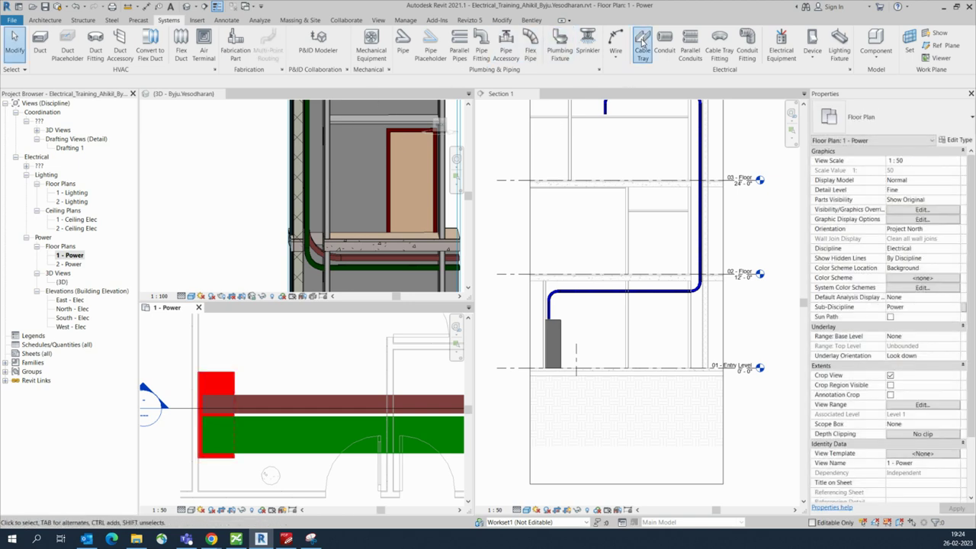
Step: Start a new Low Current-CT channel cable tray in the power plan with a 3000 mm middle elevation and 300 mm width
key(c)
key(t)
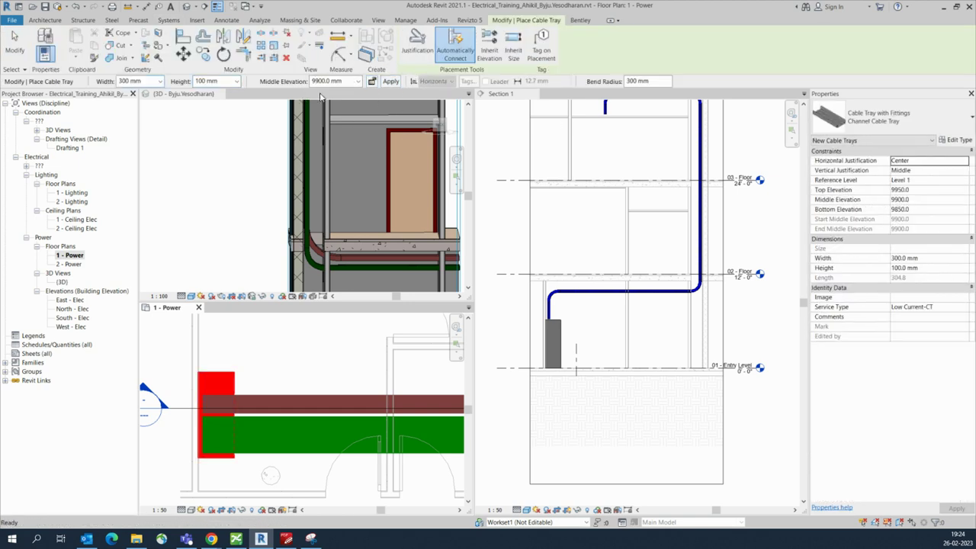
click(358, 81)
click(321, 118)
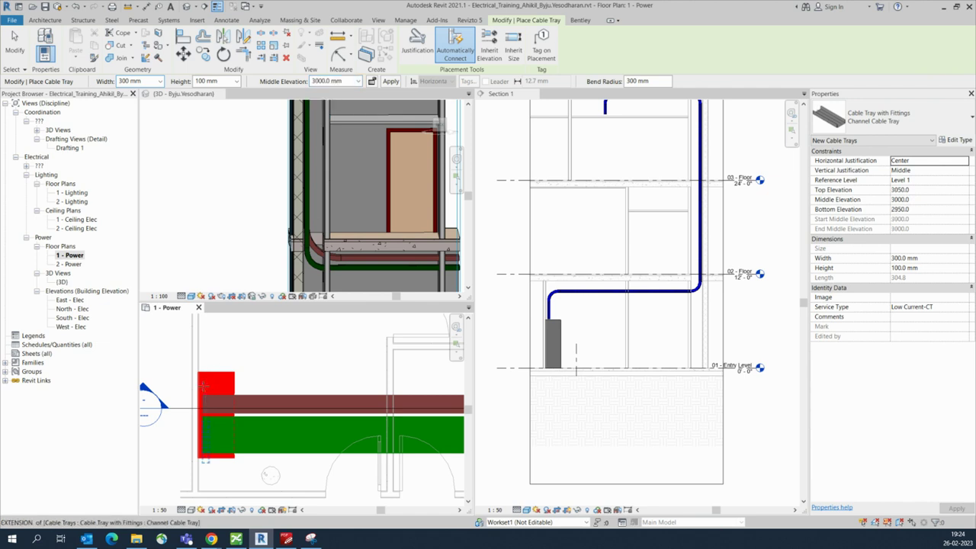
scroll(205, 387, up, 1)
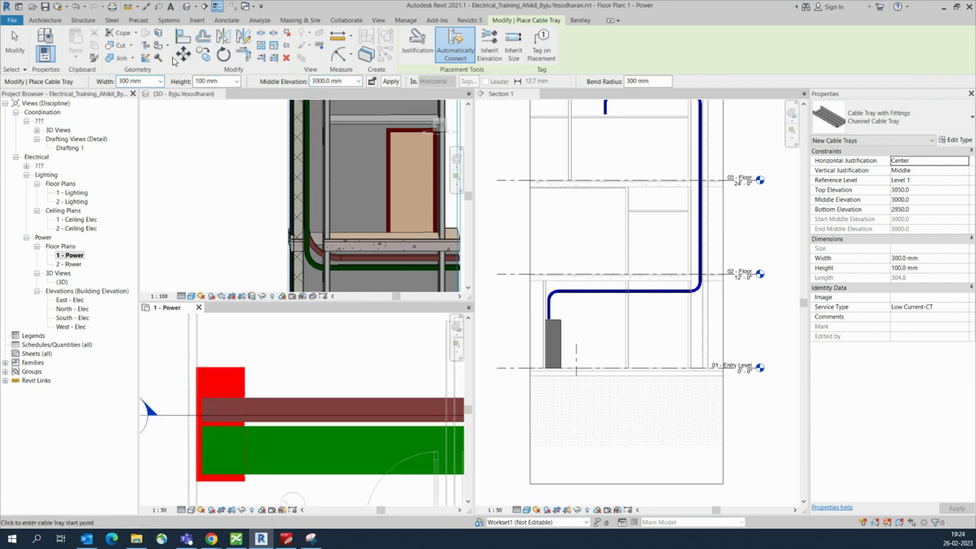
click(161, 80)
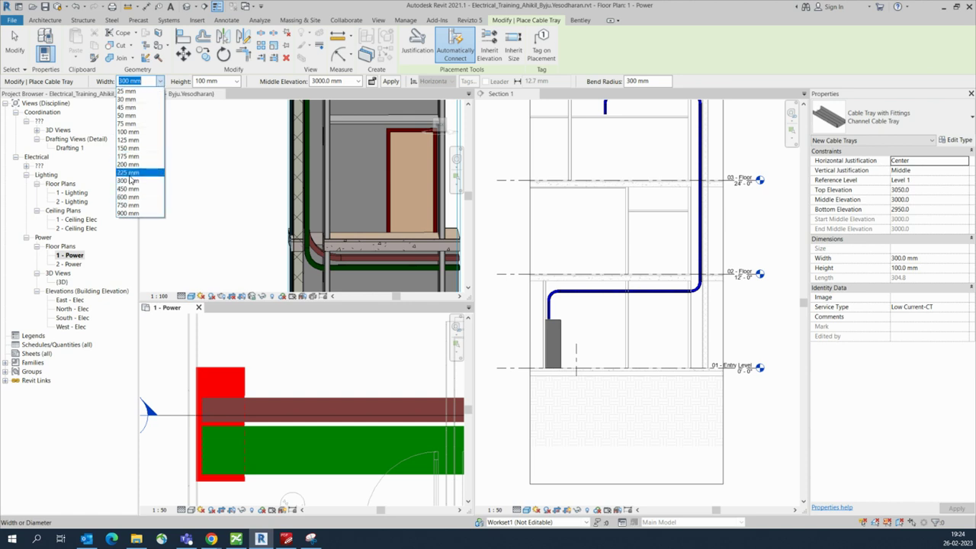
click(135, 181)
Step: Draw the low current tray about 5940 mm long from the transformer to the shaft wall, parallel to the fire alarm tray
scroll(203, 404, up, 1)
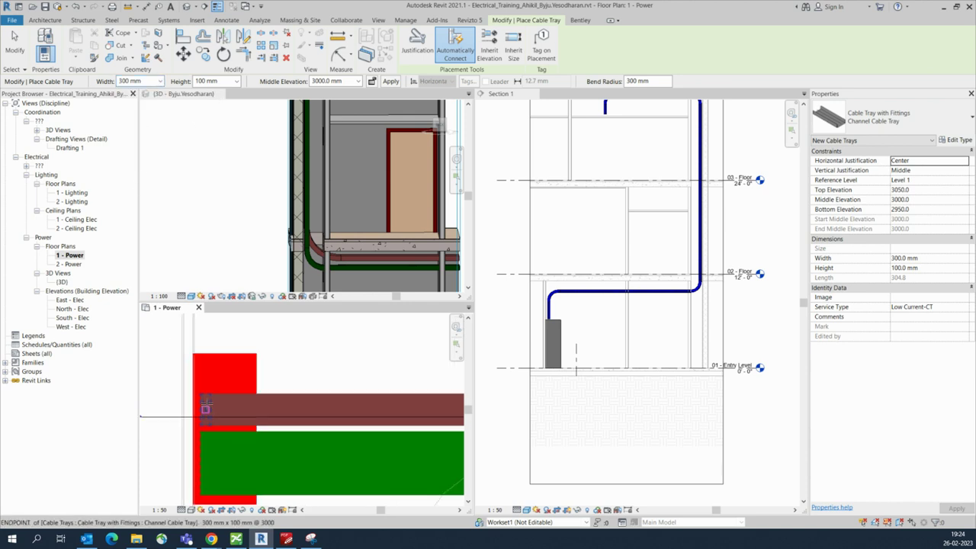
click(202, 371)
scroll(202, 371, down, 3)
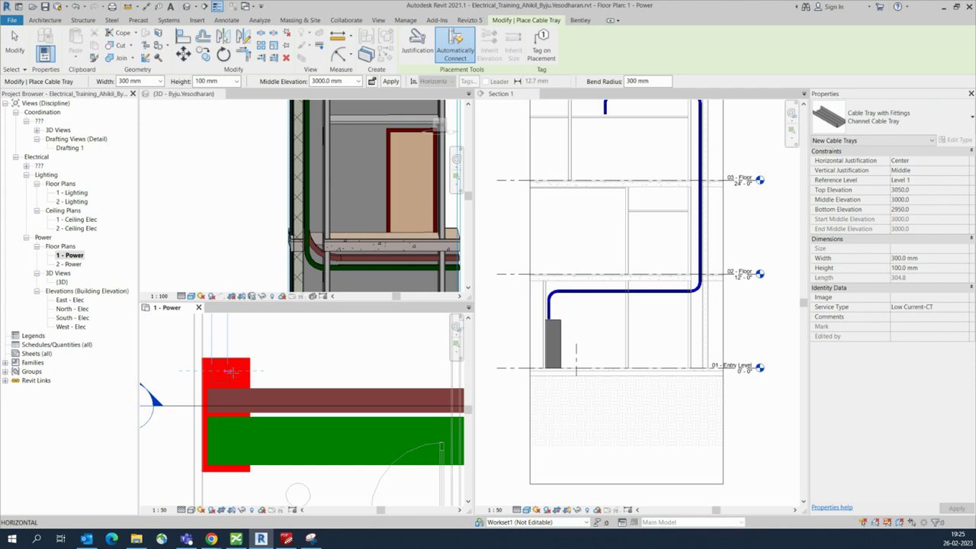
scroll(364, 359, up, 3)
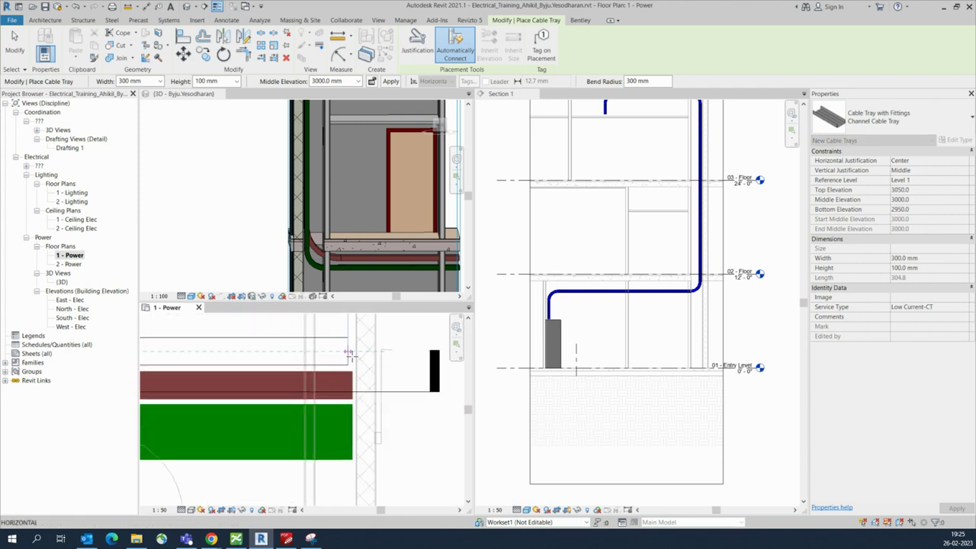
scroll(349, 353, up, 2)
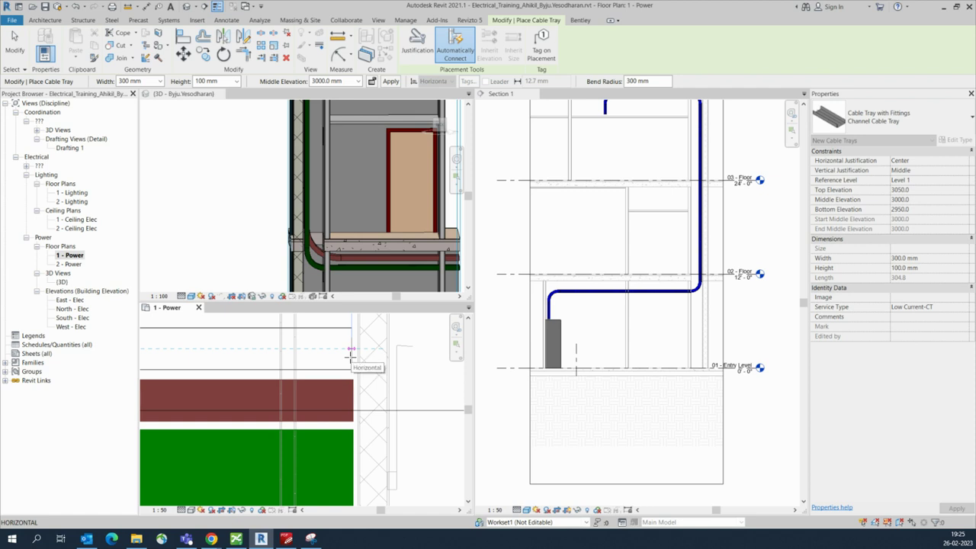
click(351, 353)
key(Escape)
key(Escape)
scroll(392, 390, down, 3)
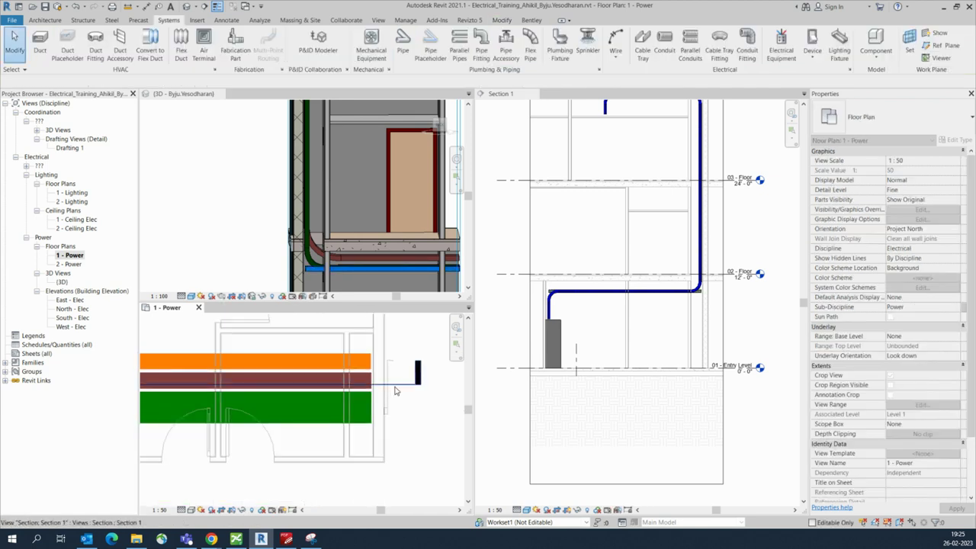
Step: Move the Section 1 line in the power plan into the gap between the low current and fire alarm trays
scroll(392, 389, down, 1)
click(401, 385)
middle_drag(422, 401, 465, 401)
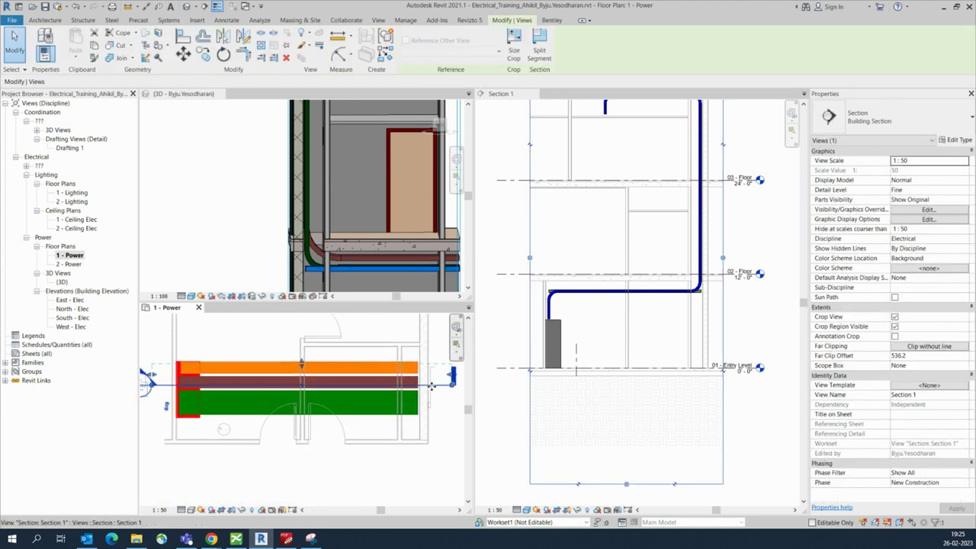
drag(438, 372, 438, 359)
scroll(363, 367, up, 2)
scroll(385, 350, up, 1)
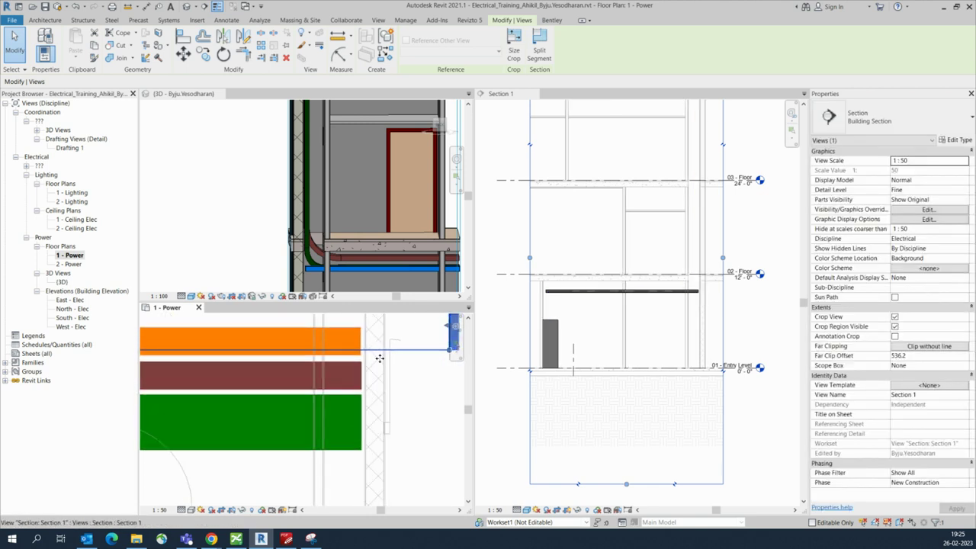
drag(379, 363, 379, 360)
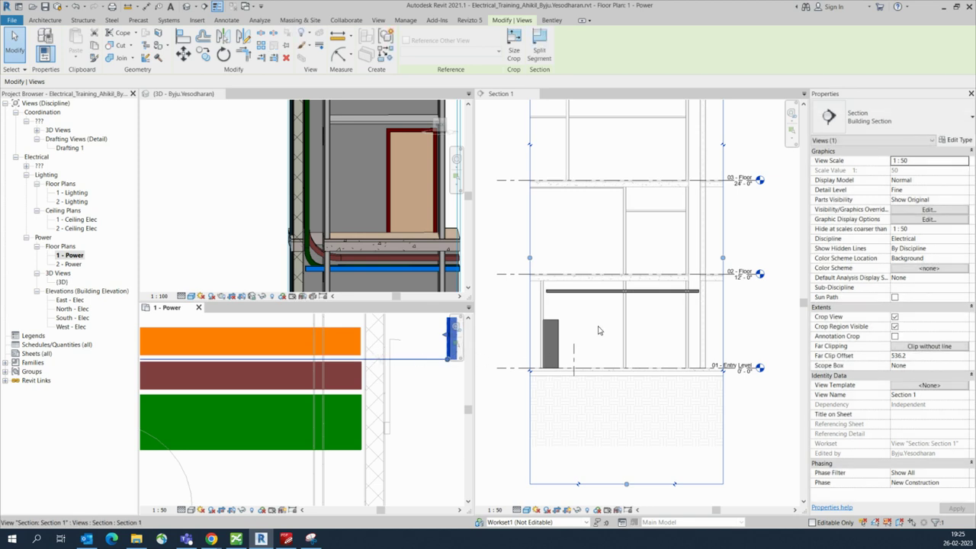
Step: Add the Low Current-CT filter to Section 1's visibility and graphic overrides
scroll(598, 330, up, 3)
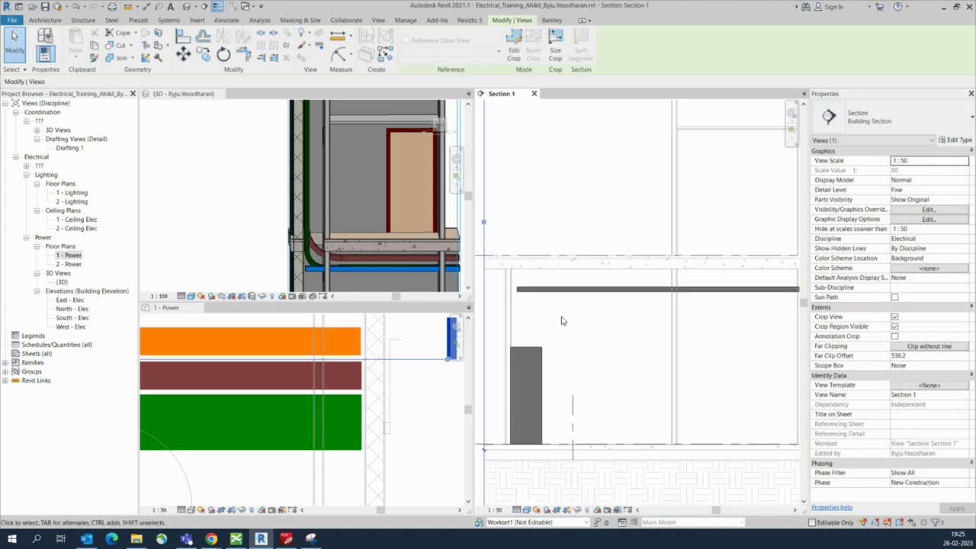
key(Escape)
key(v)
key(g)
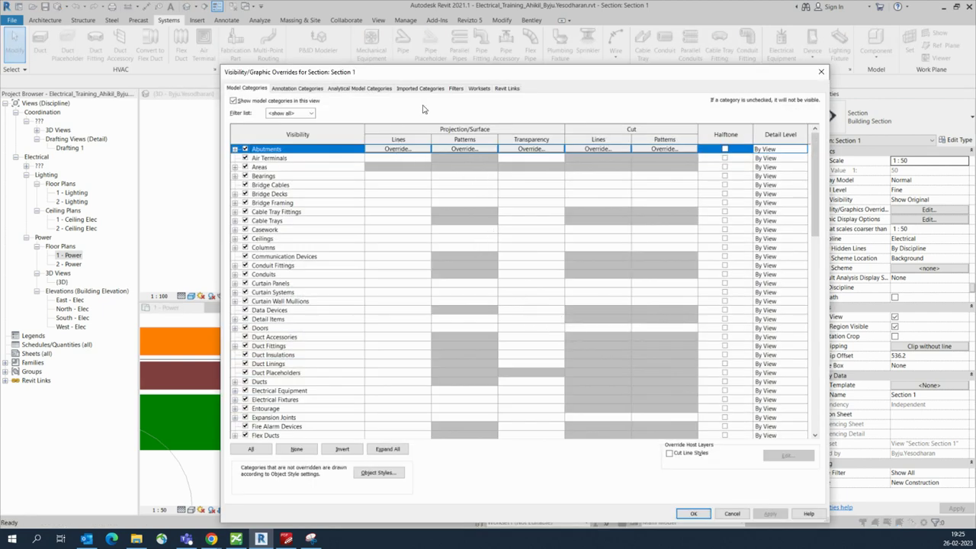
click(456, 89)
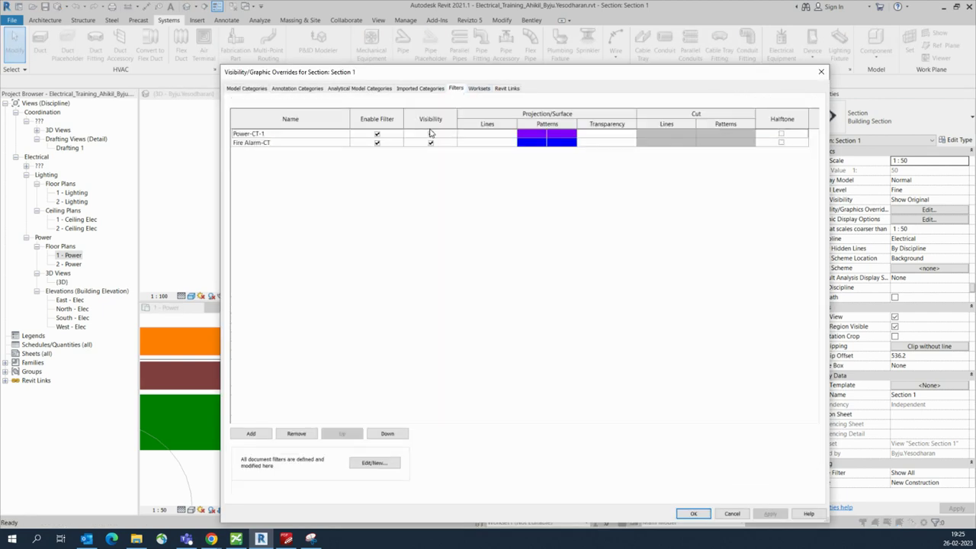
click(252, 434)
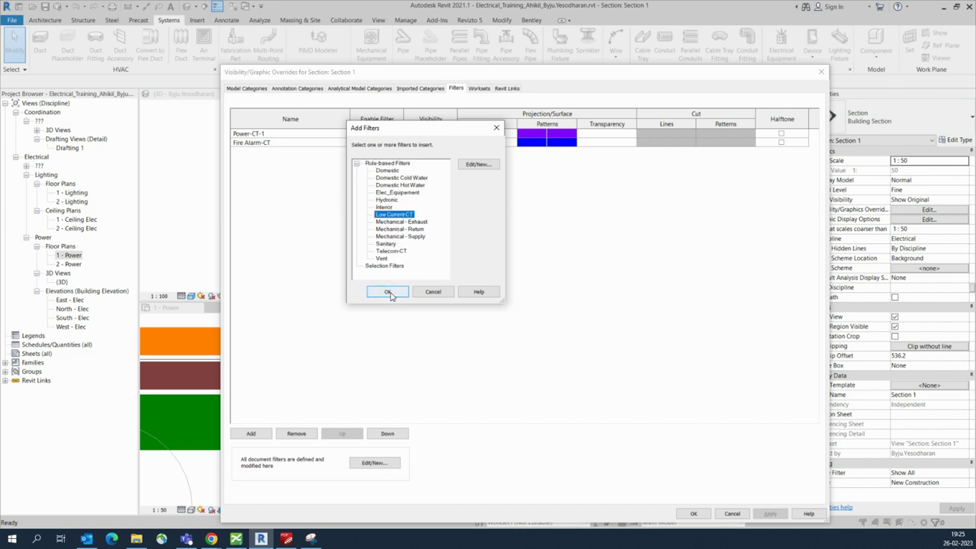
click(388, 293)
Step: Override the Low Current-CT filter's projection foreground pattern with a solid fill in orange RGB 255-128-064
click(537, 143)
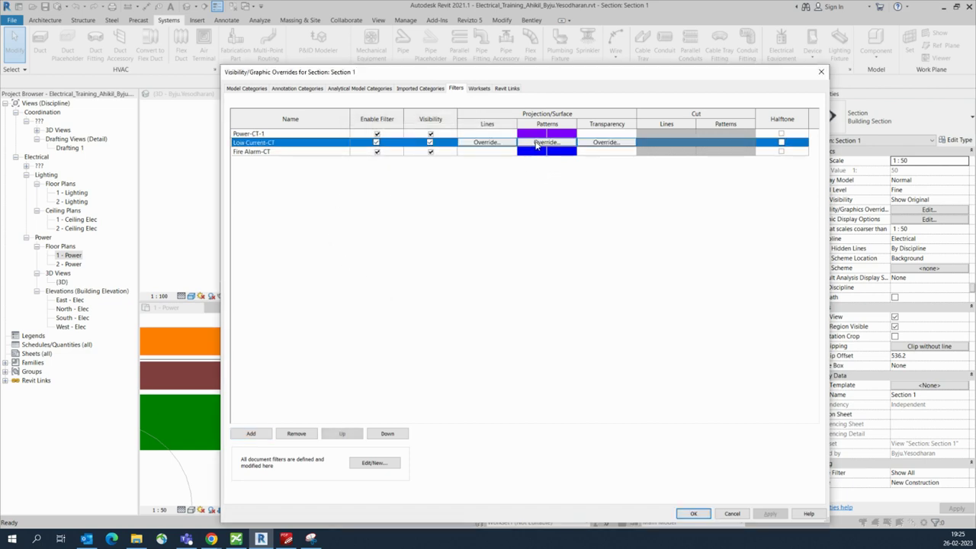
click(546, 142)
click(515, 283)
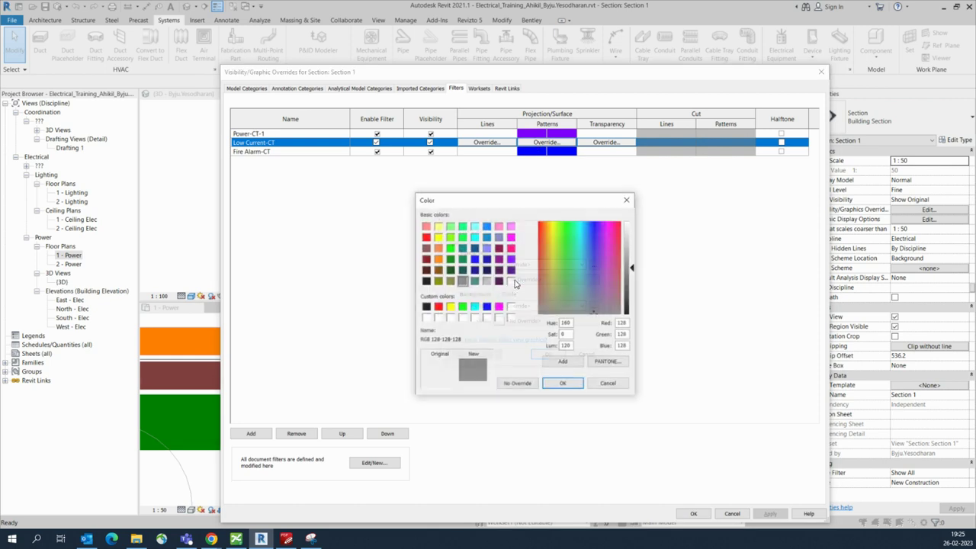
click(438, 248)
click(560, 385)
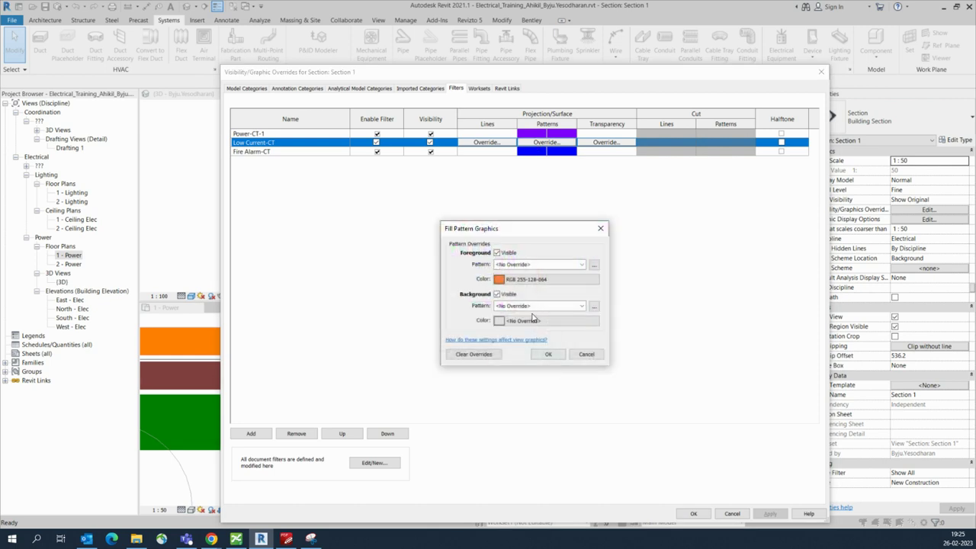
click(537, 264)
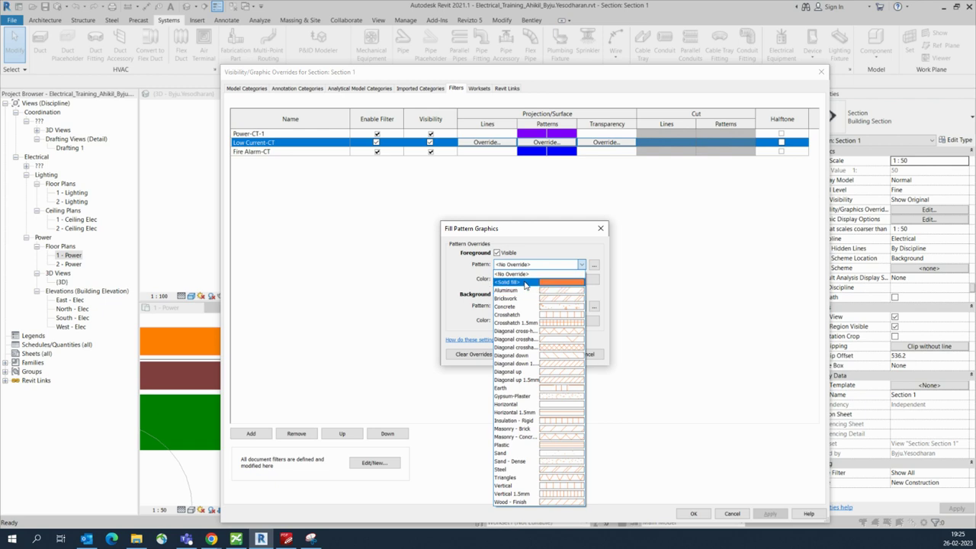
click(514, 279)
Step: Give the Low Current-CT filter's background pattern a solid orange RGB 255-128-064 fill and apply the overrides to Section 1
click(562, 305)
click(524, 324)
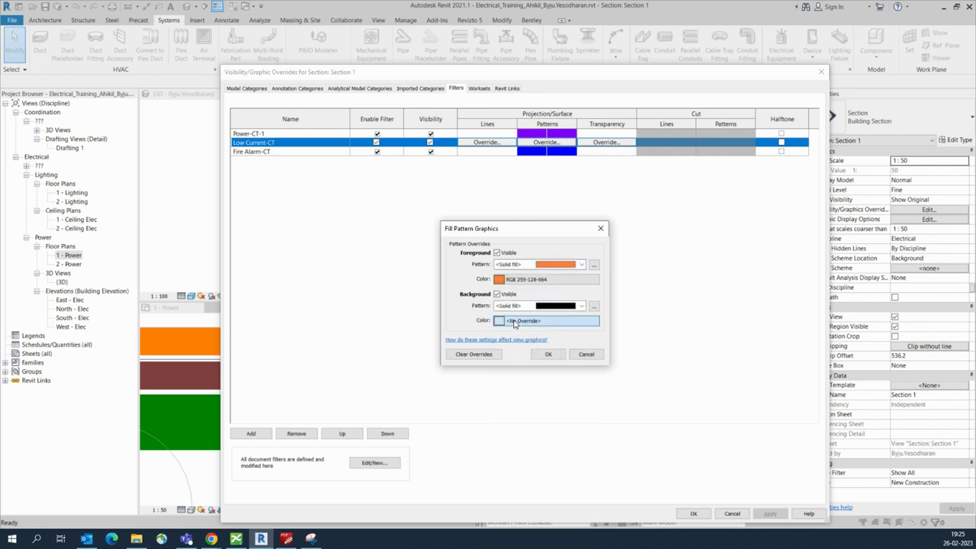
click(514, 321)
click(438, 247)
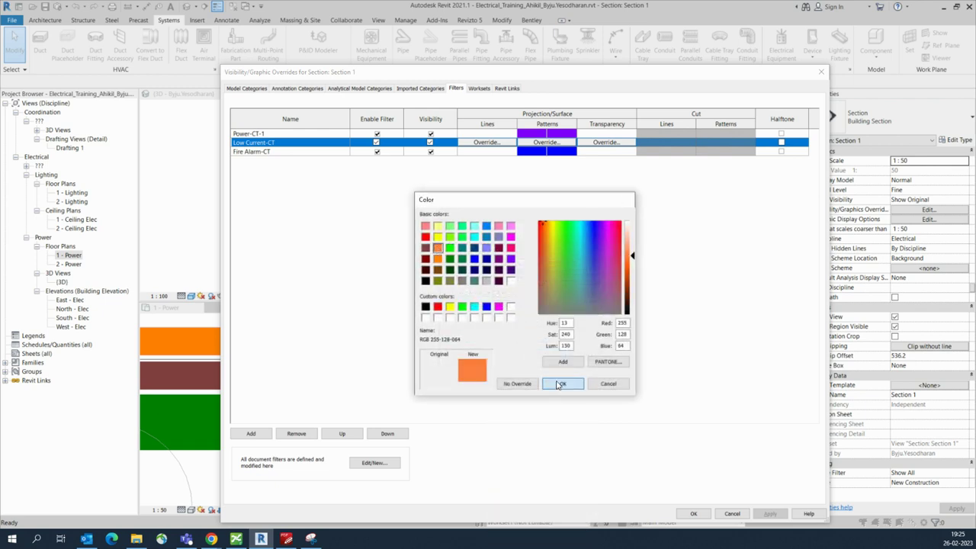
click(561, 384)
click(551, 354)
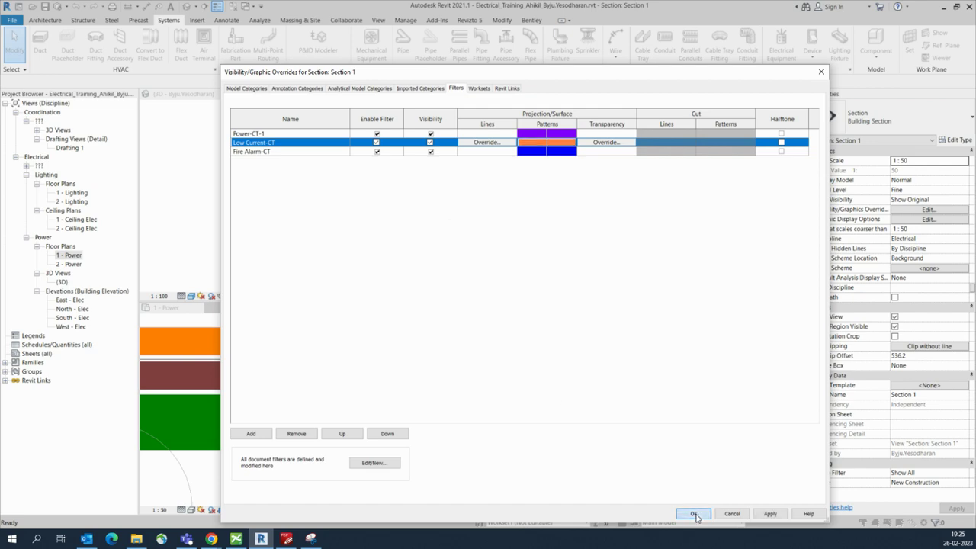
click(693, 514)
Step: Draw a vertical low current tray in Section 1 from the run's transformer end down to about 1920 mm elevation, just above the transformer
scroll(558, 325, down, 2)
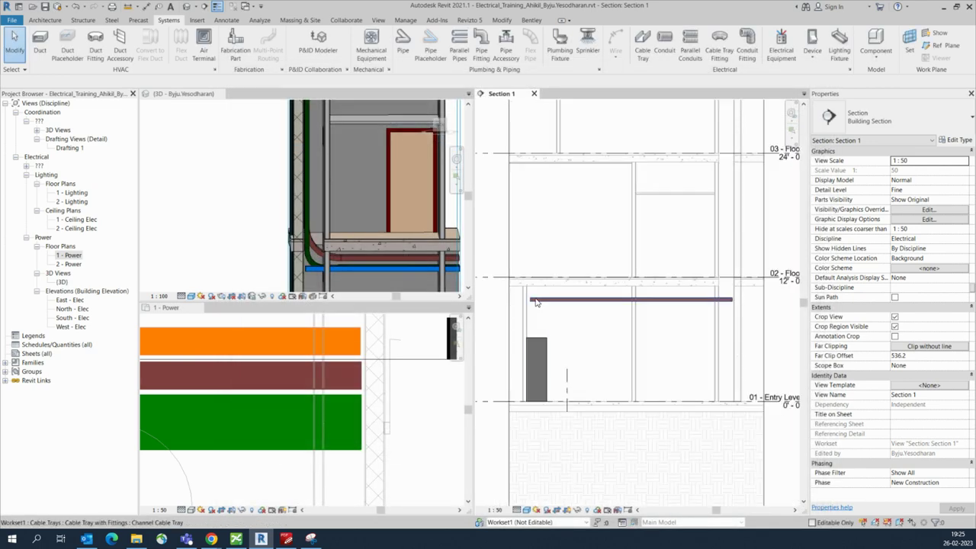
scroll(535, 302, up, 3)
click(530, 303)
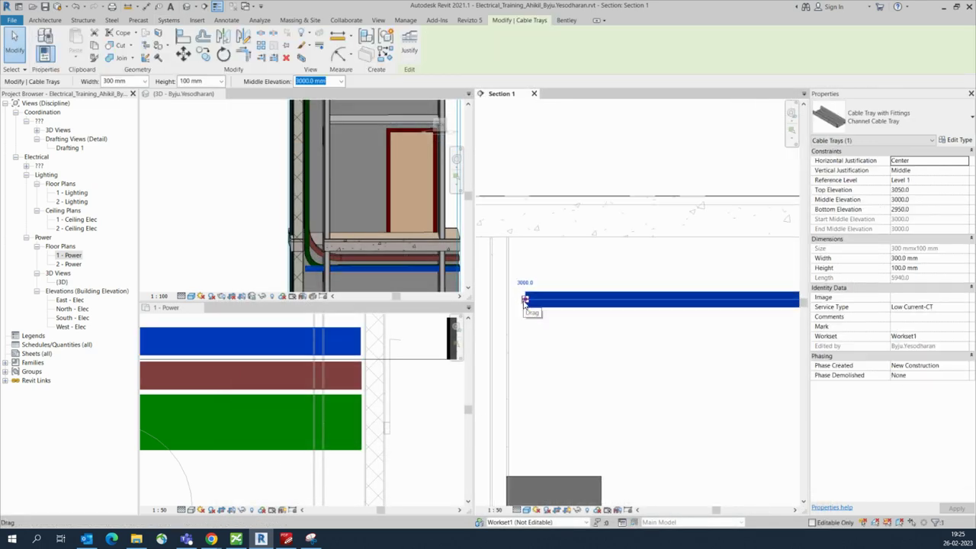
right_click(525, 302)
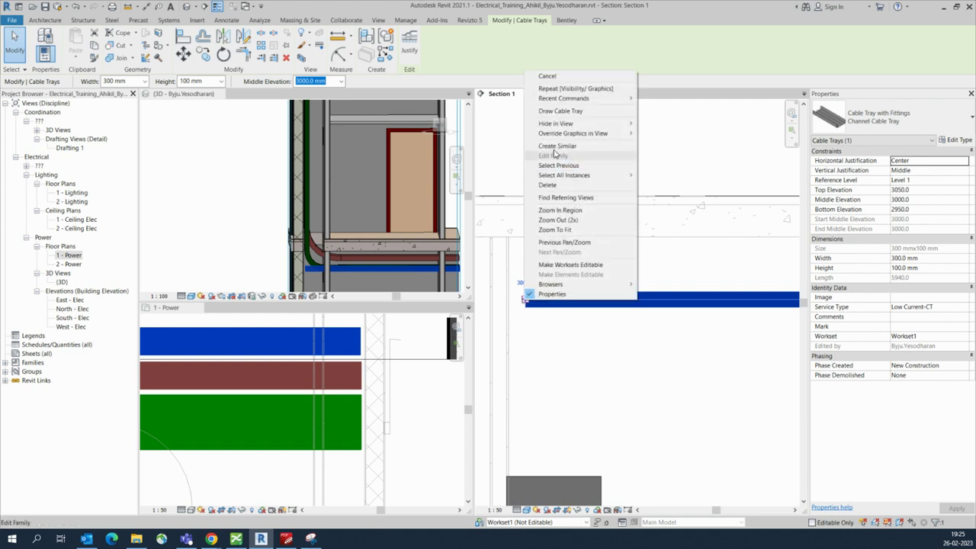
click(558, 111)
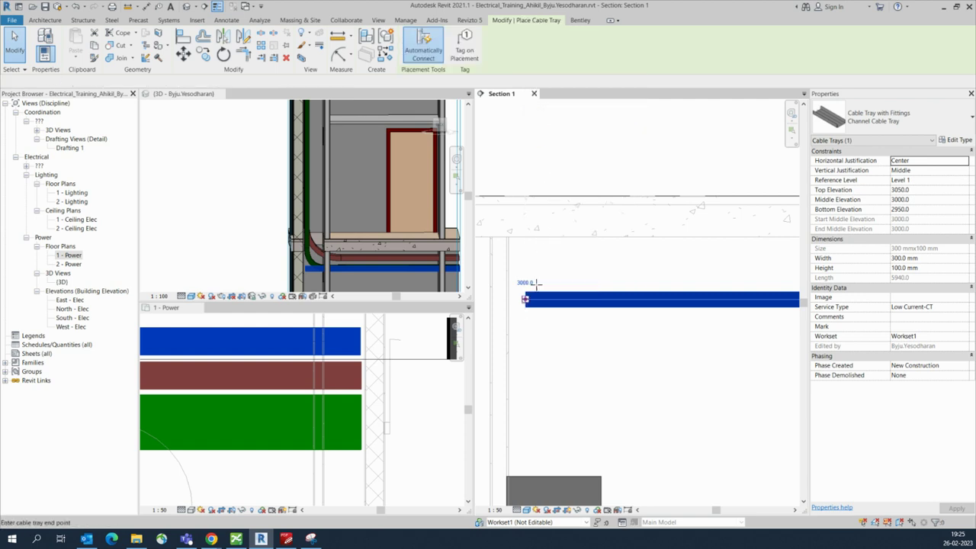
click(526, 471)
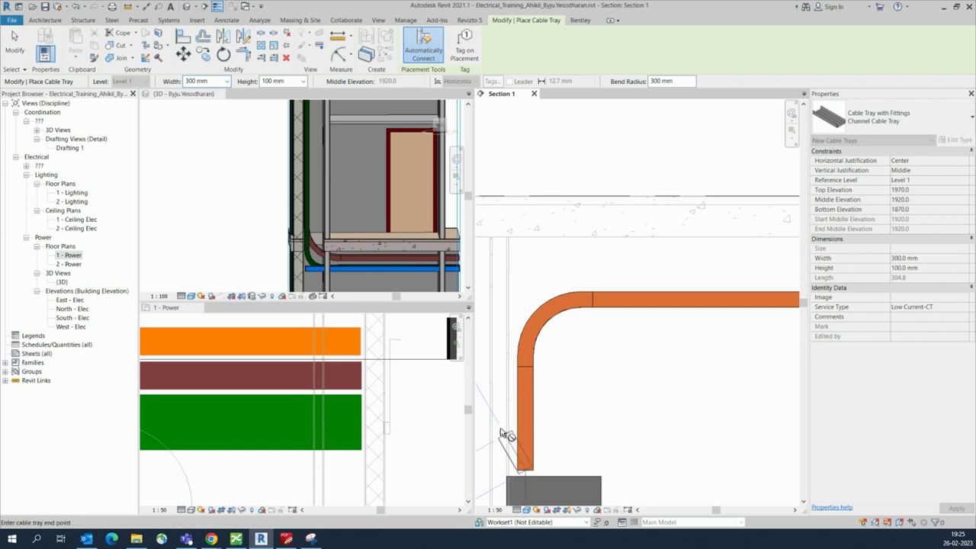
scroll(506, 422, down, 4)
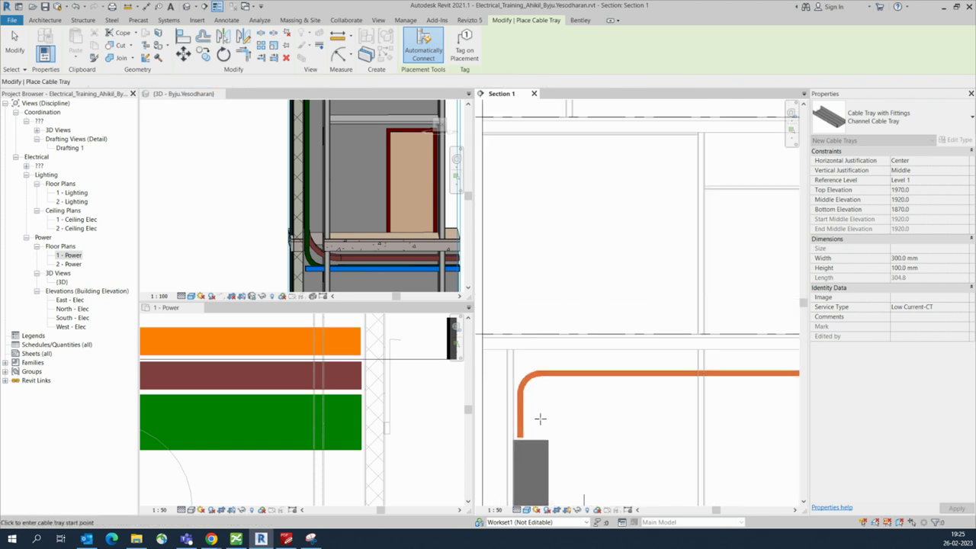
Step: Draw a vertical low current tray in Section 1 from the horizontal run's far end up to 10500 mm elevation, just below the roof
middle_drag(653, 421, 518, 431)
middle_drag(730, 405, 673, 424)
scroll(683, 404, up, 2)
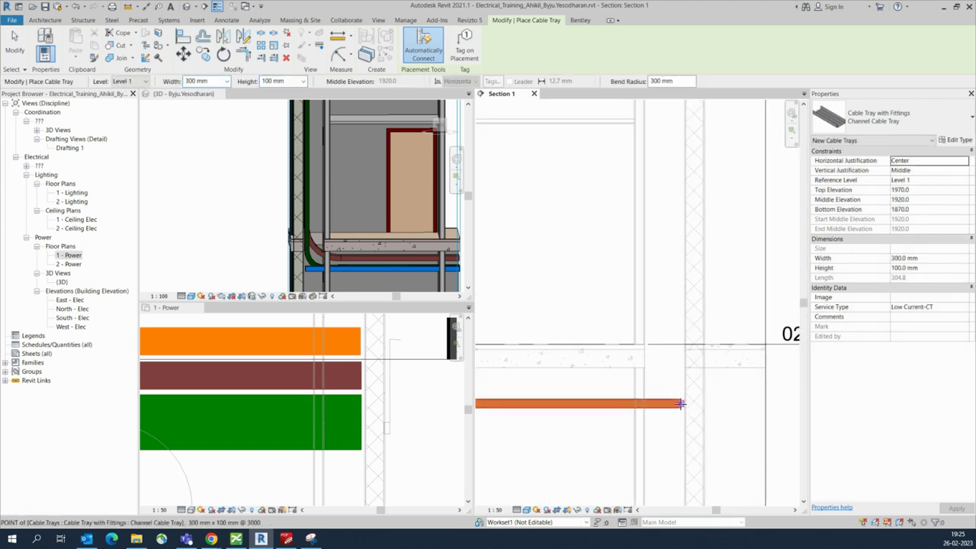
click(681, 403)
scroll(679, 442, down, 2)
scroll(672, 368, down, 5)
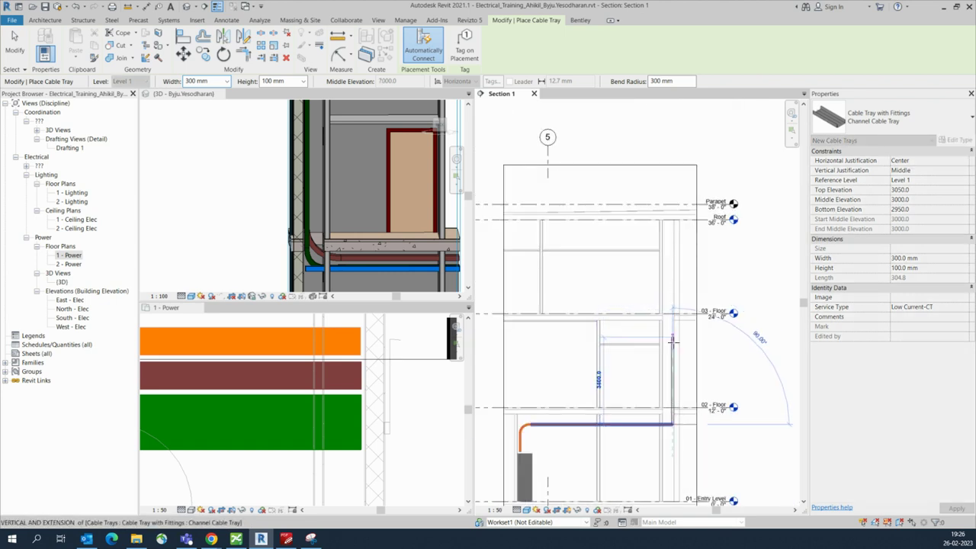
scroll(668, 319, up, 5)
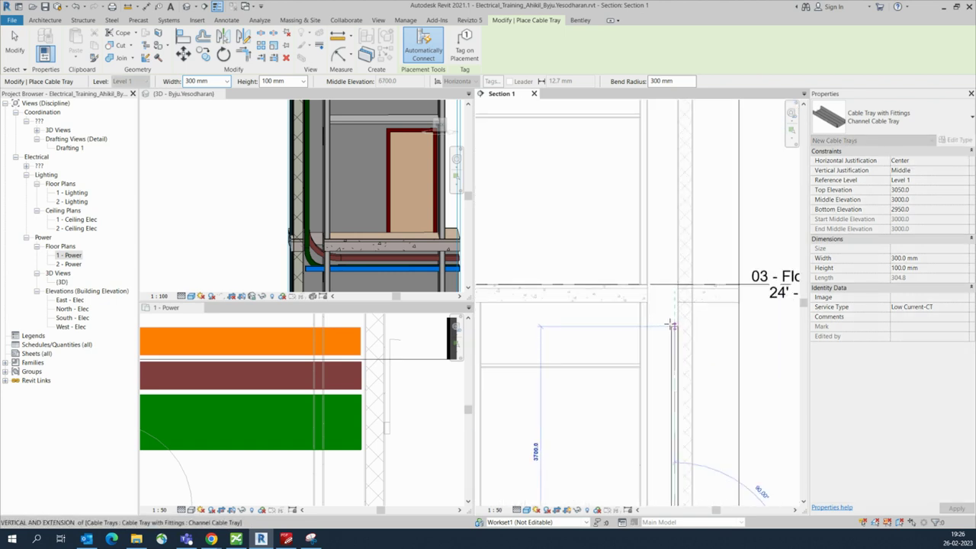
scroll(675, 328, down, 4)
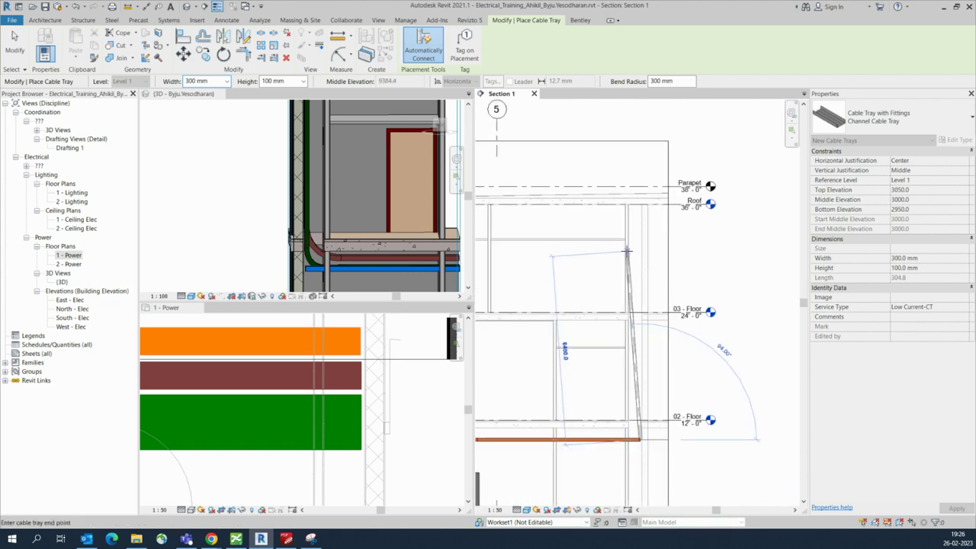
scroll(632, 216, up, 3)
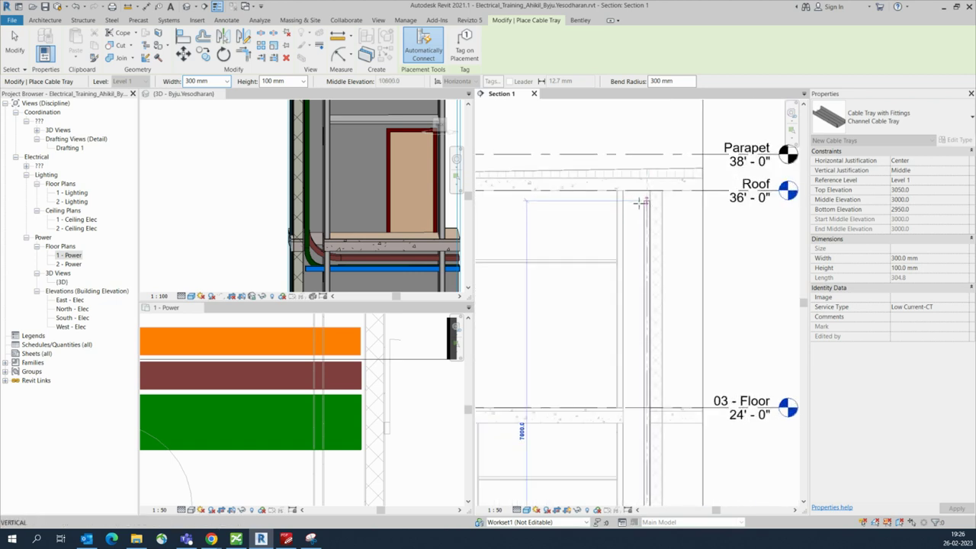
click(645, 219)
Step: Continue the tray horizontally inward from the riser's upper end, and finish with a 600 mm vertical drop to 9900 mm elevation
middle_drag(552, 218, 626, 215)
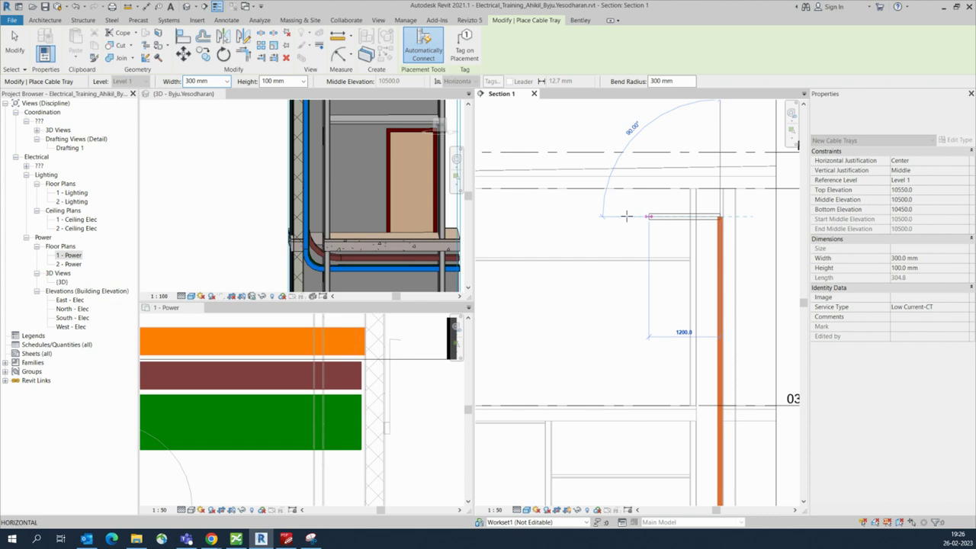
click(626, 217)
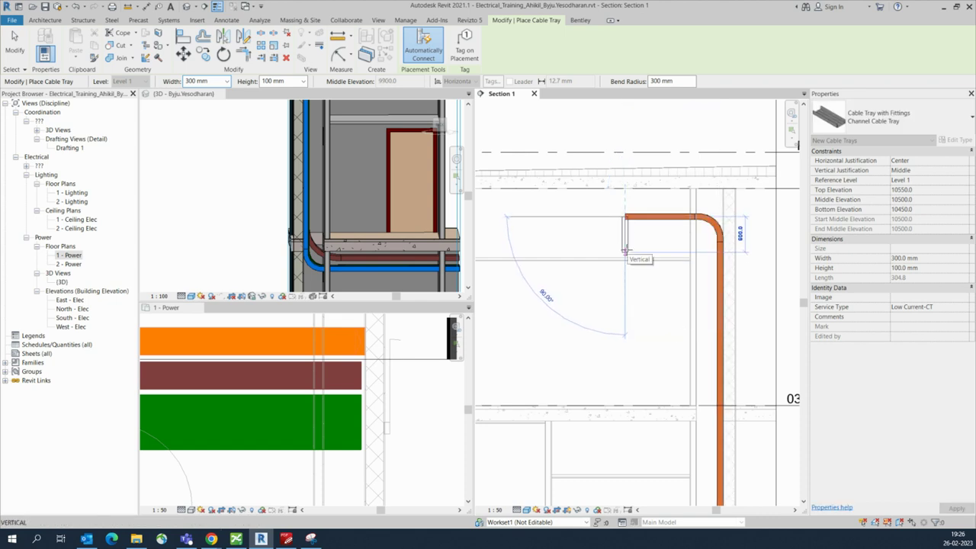
click(625, 251)
key(Escape)
Step: Examine the completed low current route in Section 1 and the three parallel trays in the 1 - Power plan
scroll(617, 285, down, 5)
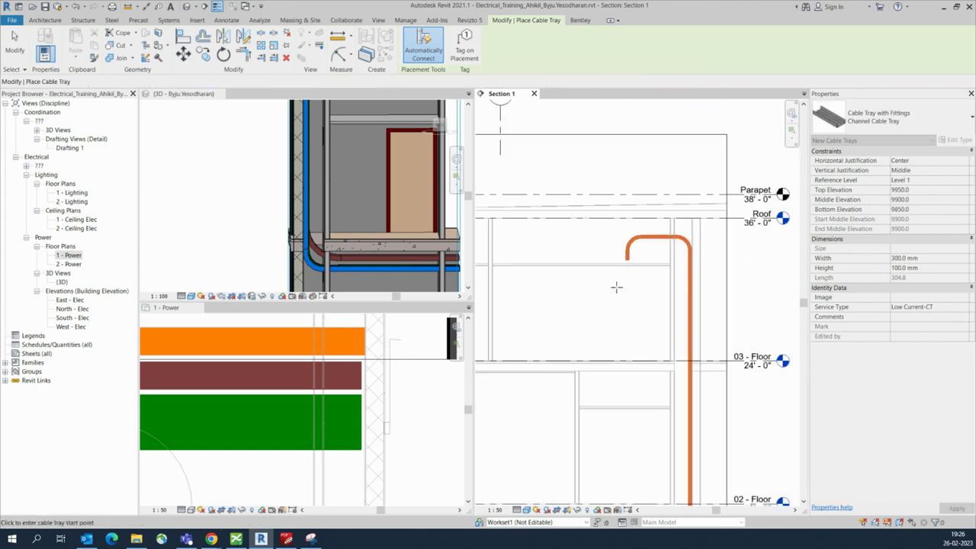
scroll(663, 281, down, 1)
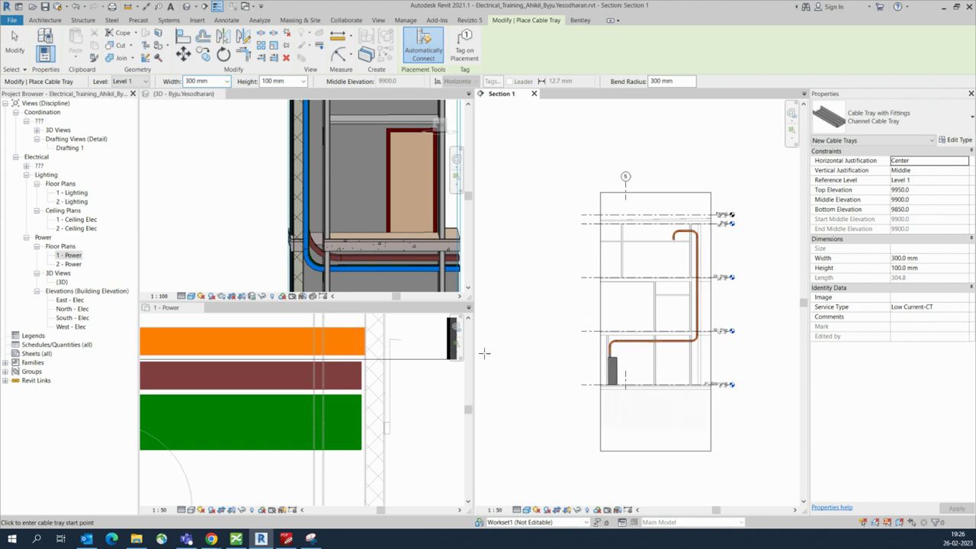
scroll(415, 413, down, 5)
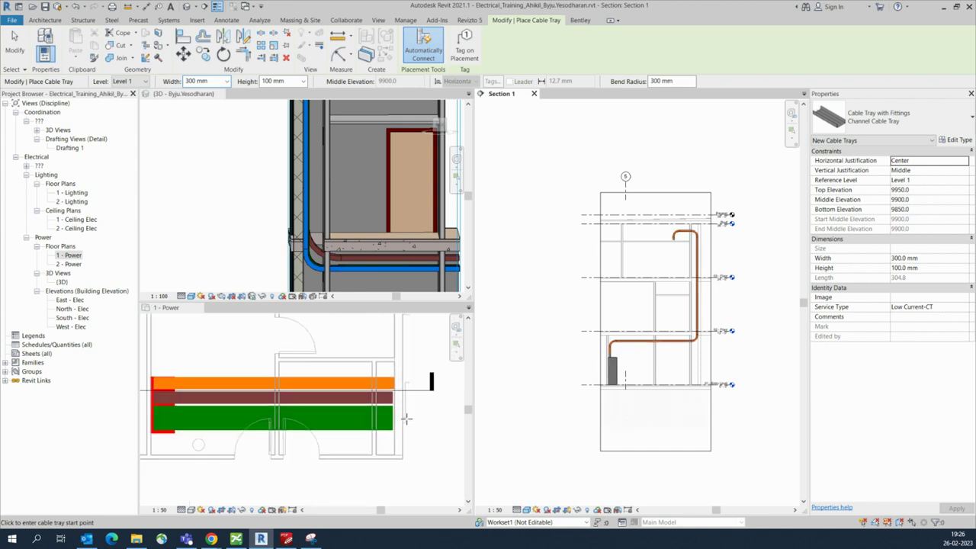
scroll(261, 437, down, 1)
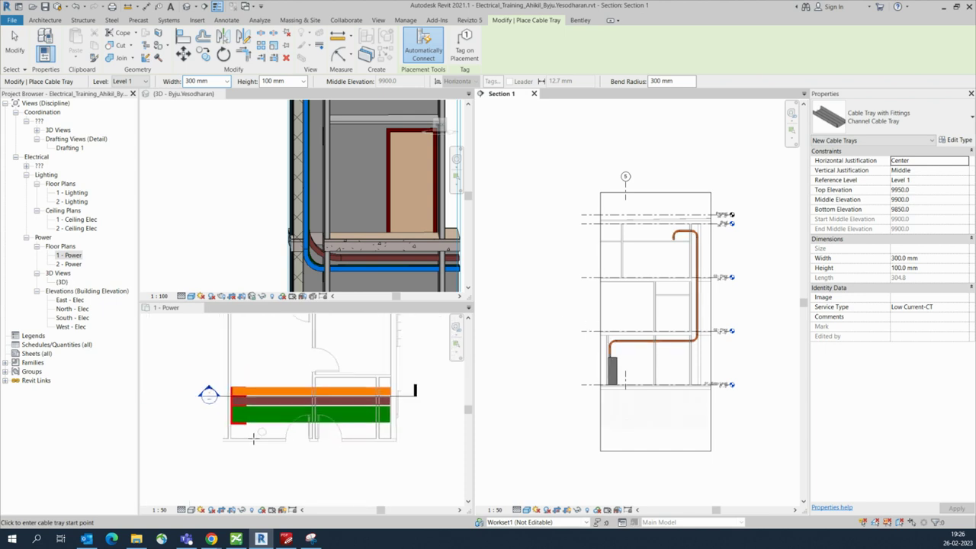
scroll(271, 440, up, 1)
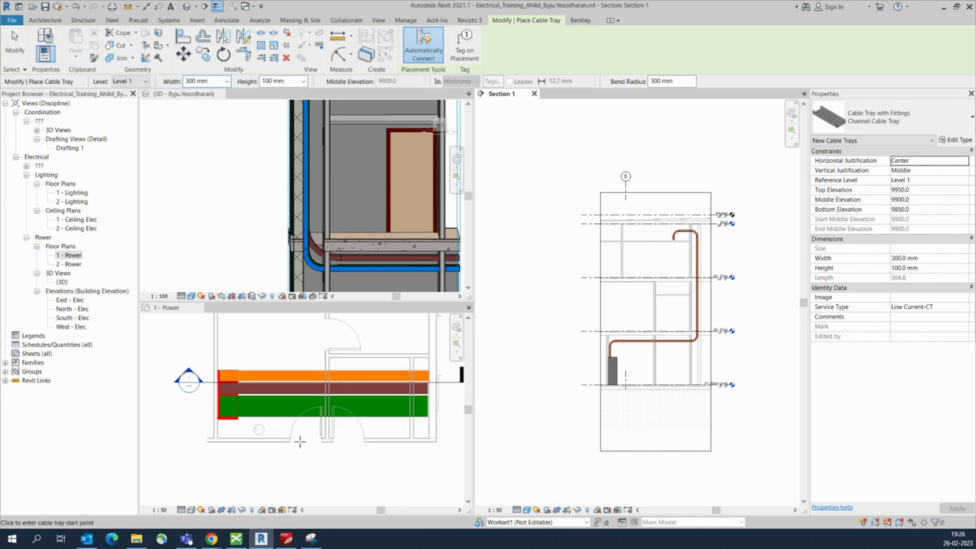
key(Escape)
key(Escape)
scroll(291, 440, down, 1)
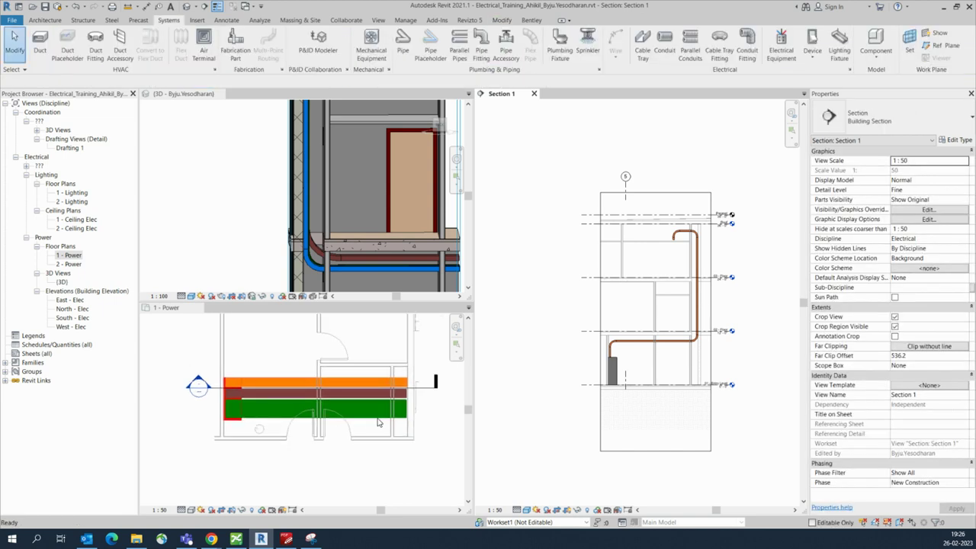
scroll(333, 411, up, 1)
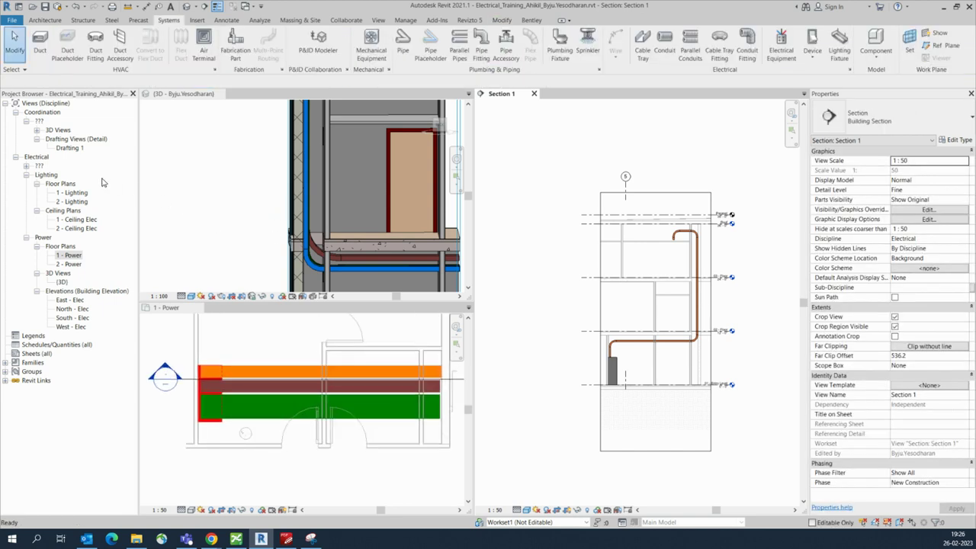
Step: View the cable tray riser title image in the Drafting 1 view and close that view
double_click(75, 148)
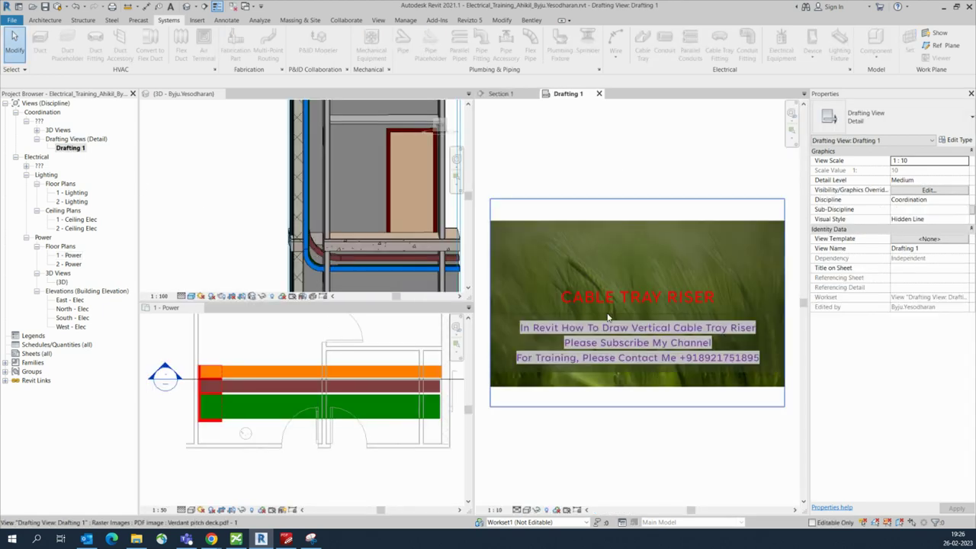
scroll(630, 331, up, 5)
scroll(651, 355, down, 6)
click(599, 94)
Step: Inspect the low current riser from the transformer to the roof in Section 1 and the tray bends in the 3D view
scroll(672, 358, up, 5)
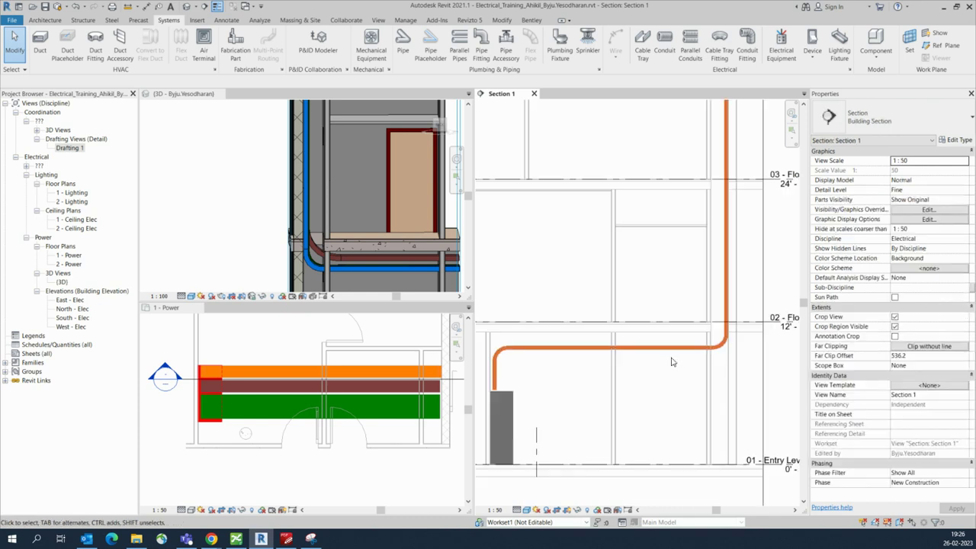
middle_drag(661, 361, 673, 390)
scroll(674, 388, down, 2)
middle_drag(670, 337, 678, 358)
scroll(362, 277, up, 3)
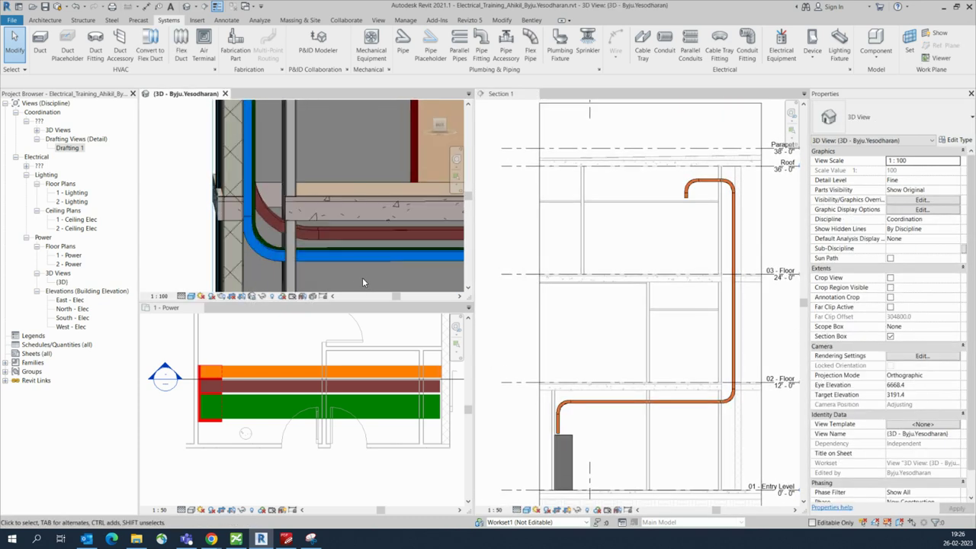